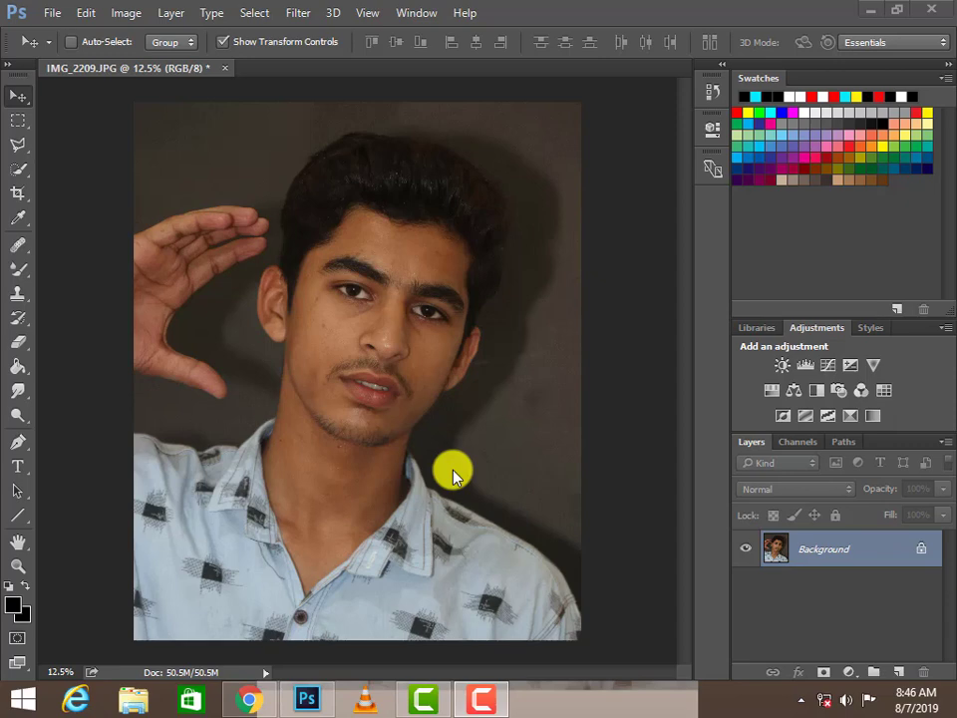
Zoom in on the portrait and duplicate the Background layer
left_click(495, 388, "ctrl")
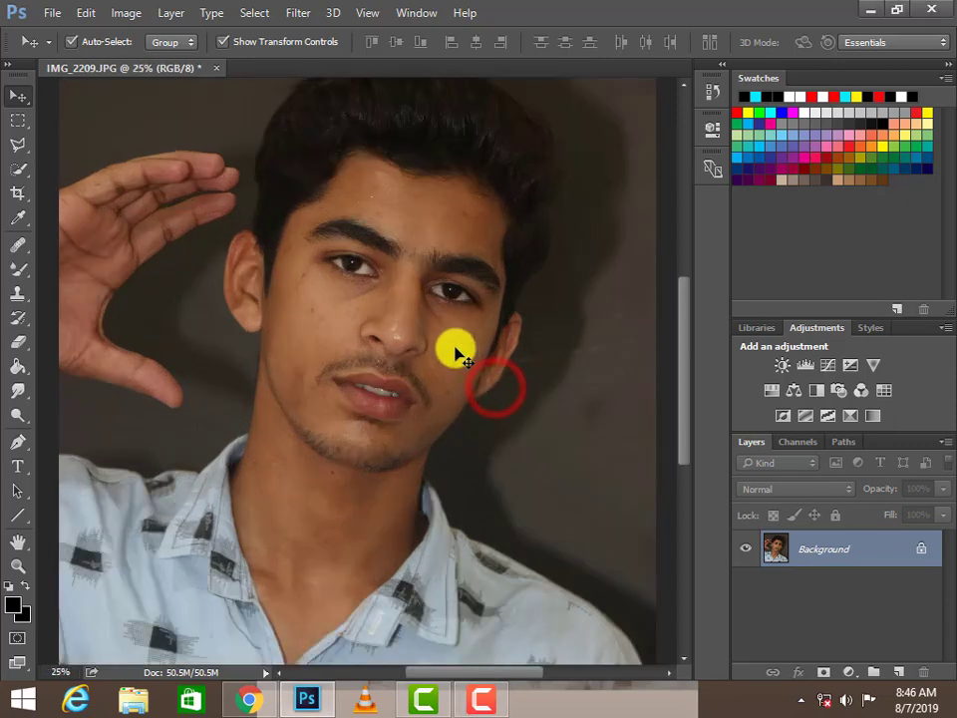
scroll(458, 349, "up", 3)
scroll(448, 343, "down", 2)
scroll(448, 343, "down", 1)
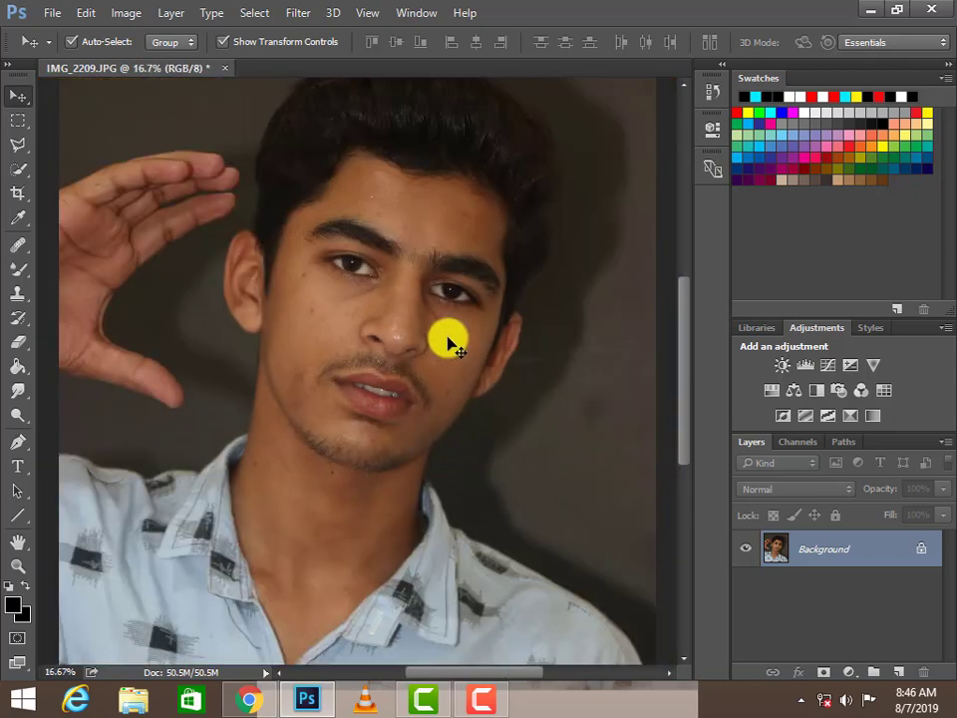
scroll(448, 343, "down", 1)
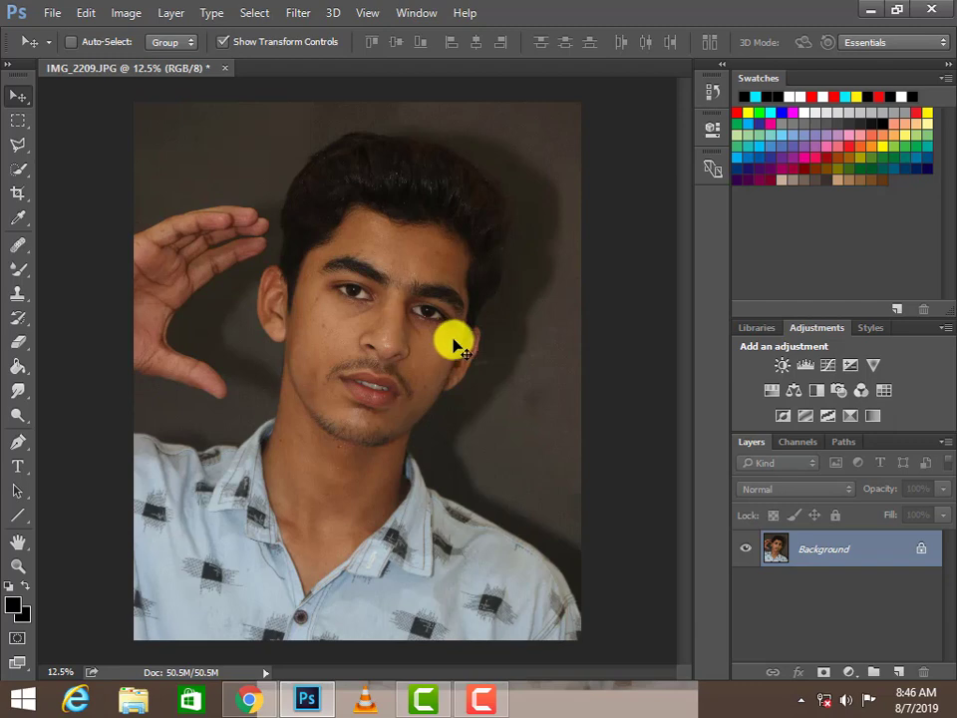
key("ctrl+plus")
key("ctrl+plus")
key("ctrl+plus")
key("ctrl+minus")
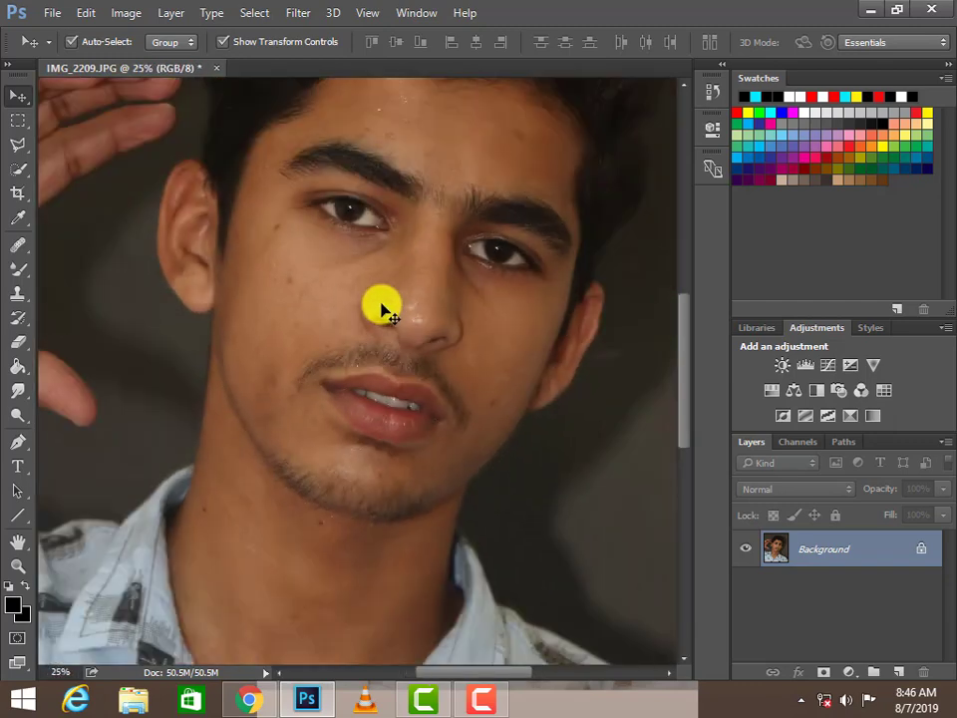
key("ctrl+plus")
key("ctrl+plus")
key("ctrl+plus")
key("ctrl+minus")
key("ctrl+minus")
key("ctrl+minus")
key("ctrl+minus")
key("ctrl+minus")
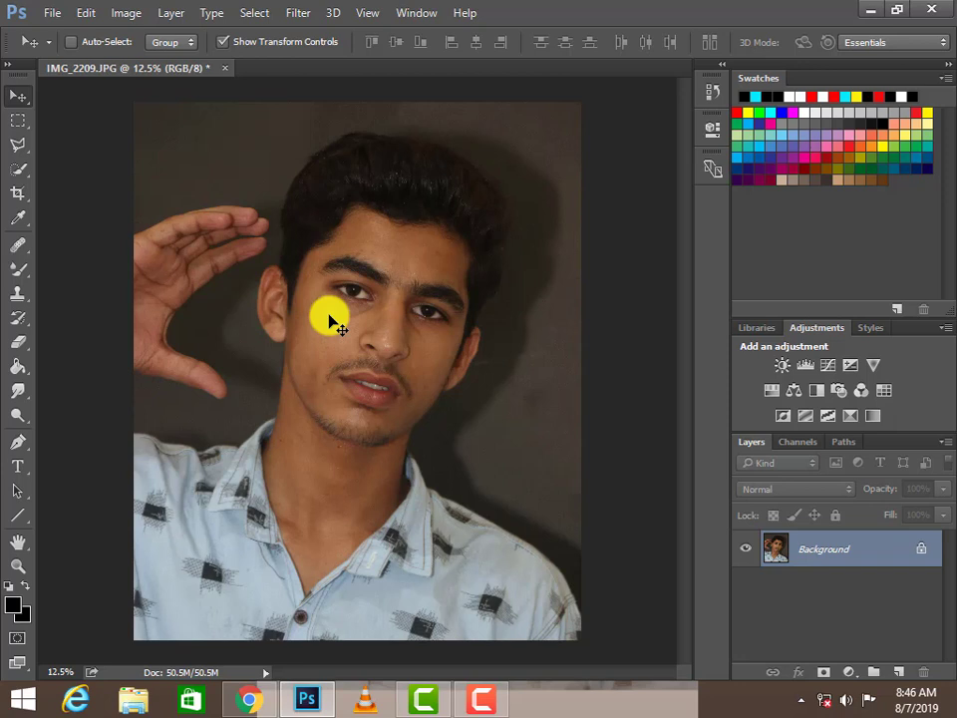
key("ctrl+plus")
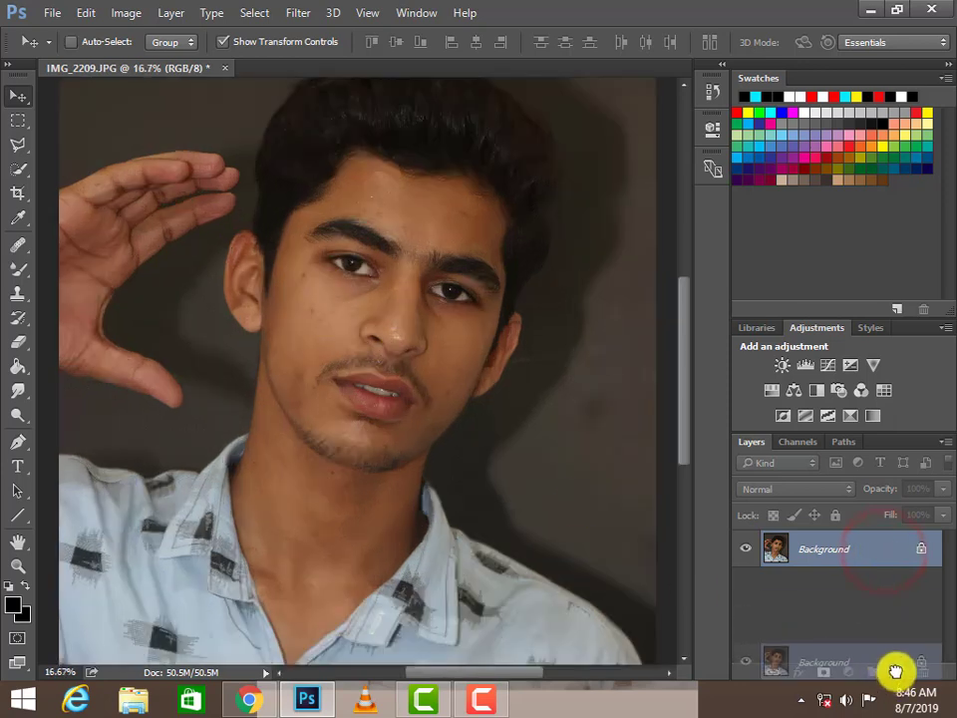
left_click_drag(884, 557, 898, 672)
Zoom in close on the face and switch to the Healing Brush Tool
key("ctrl+plus")
key("ctrl+plus")
key("ctrl+plus")
scroll(357, 342, "up", 1)
scroll(387, 520, "up", 3)
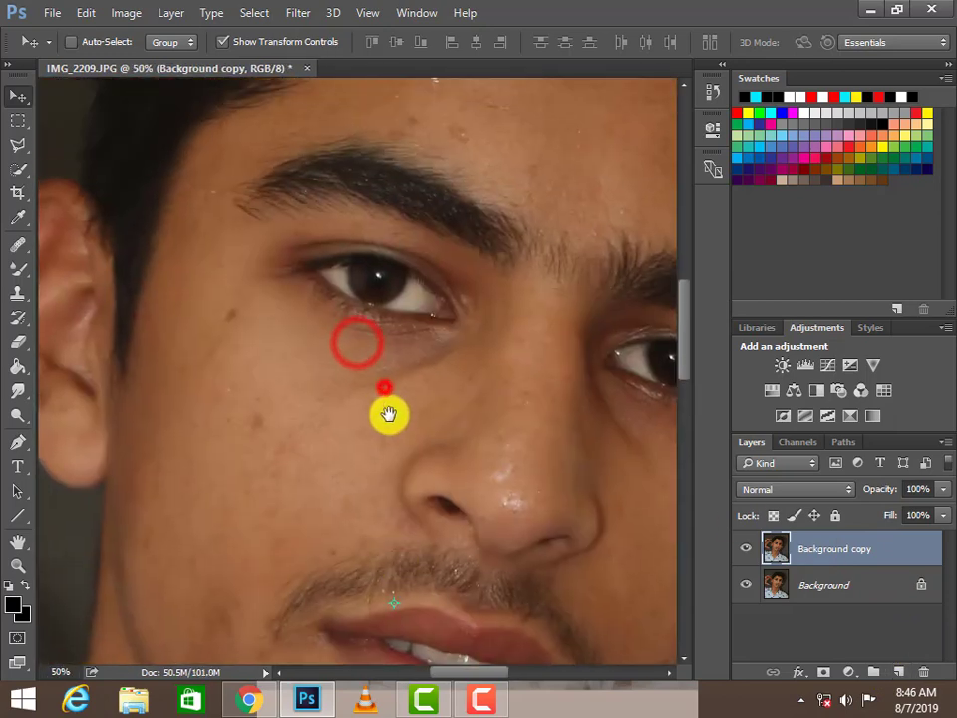
left_click(18, 244)
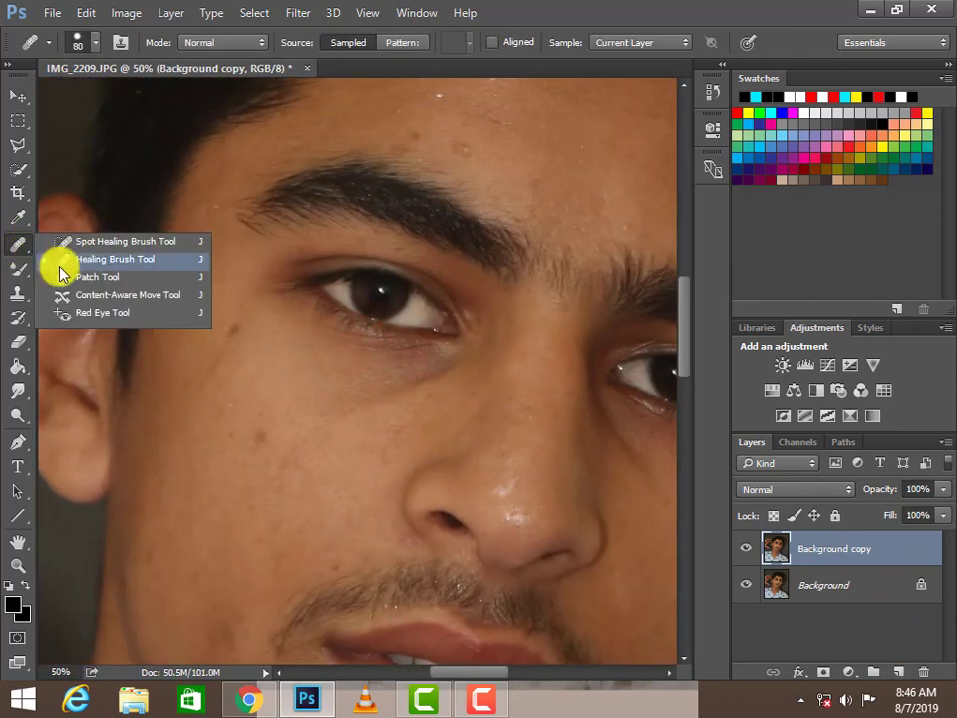
left_click(62, 262)
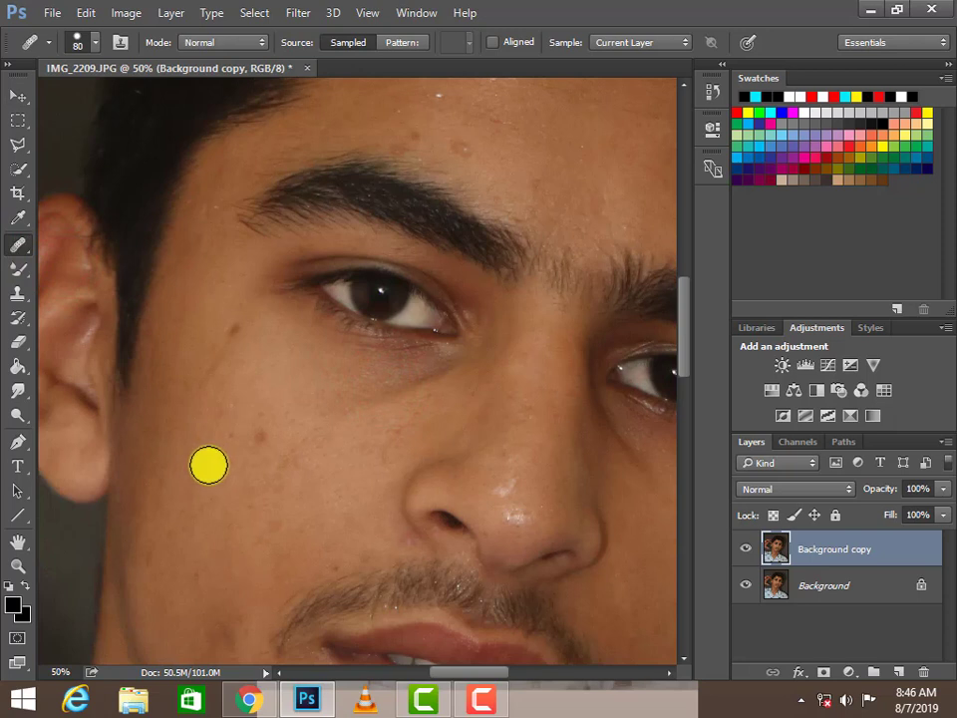
Sample clean cheek skin and heal the blemishes on the left-side cheek
left_click(203, 487, "alt")
left_click_drag(252, 437, 239, 433)
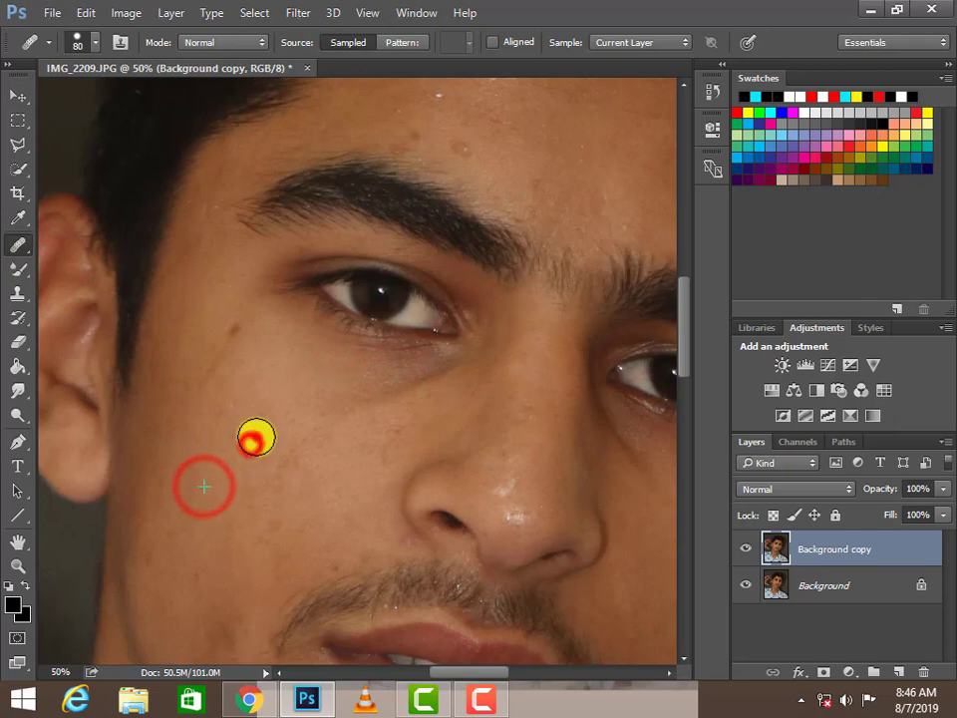
left_click(213, 384)
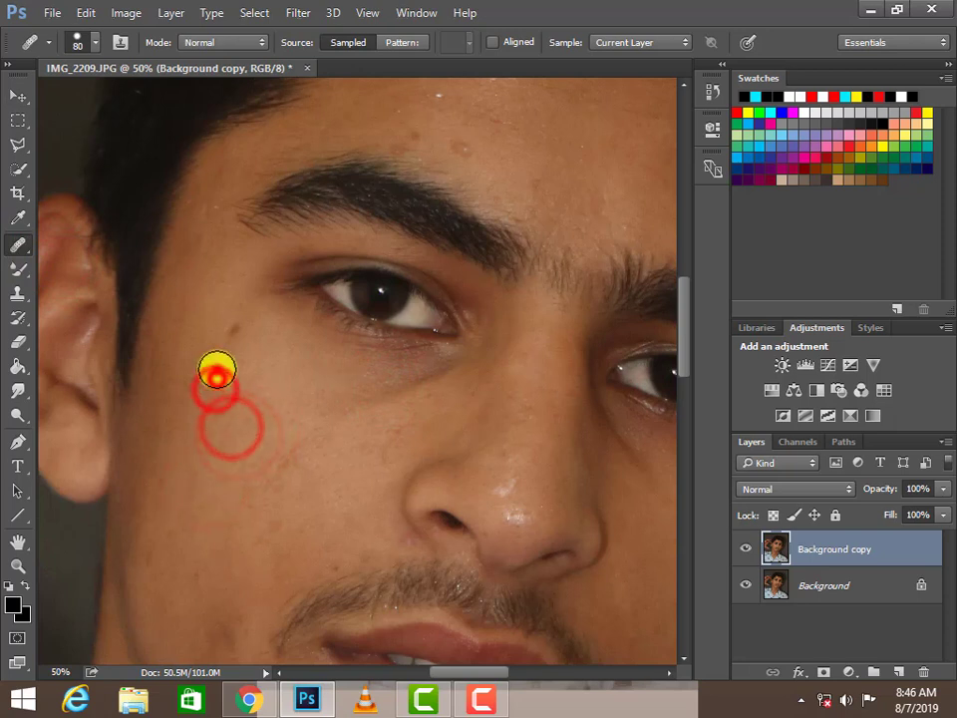
left_click(227, 335)
left_click(240, 380)
left_click(214, 403)
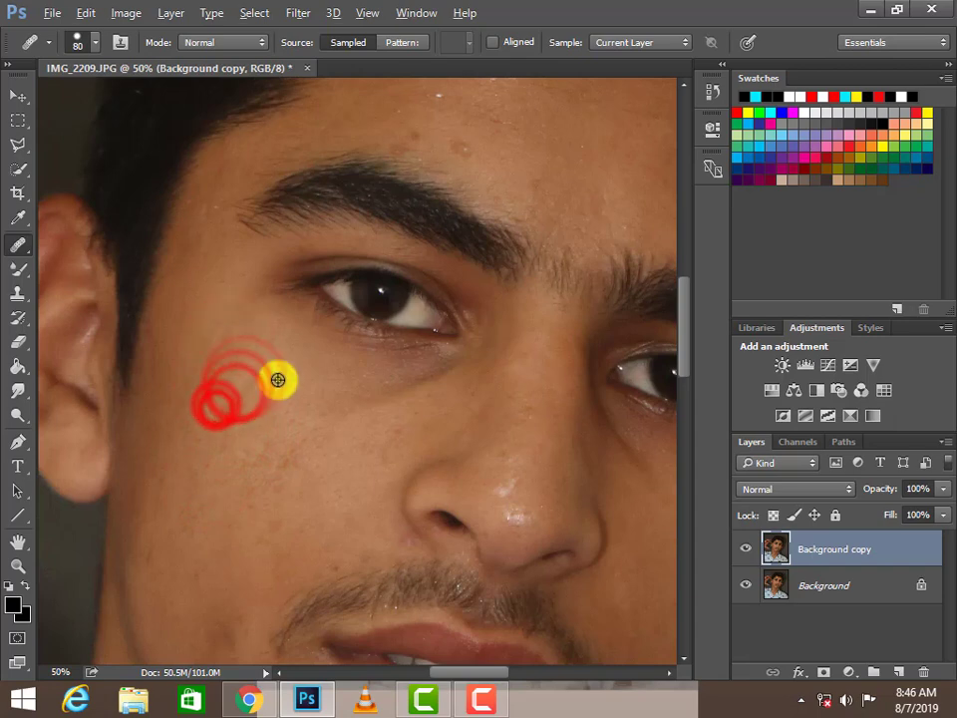
left_click_drag(267, 369, 171, 575)
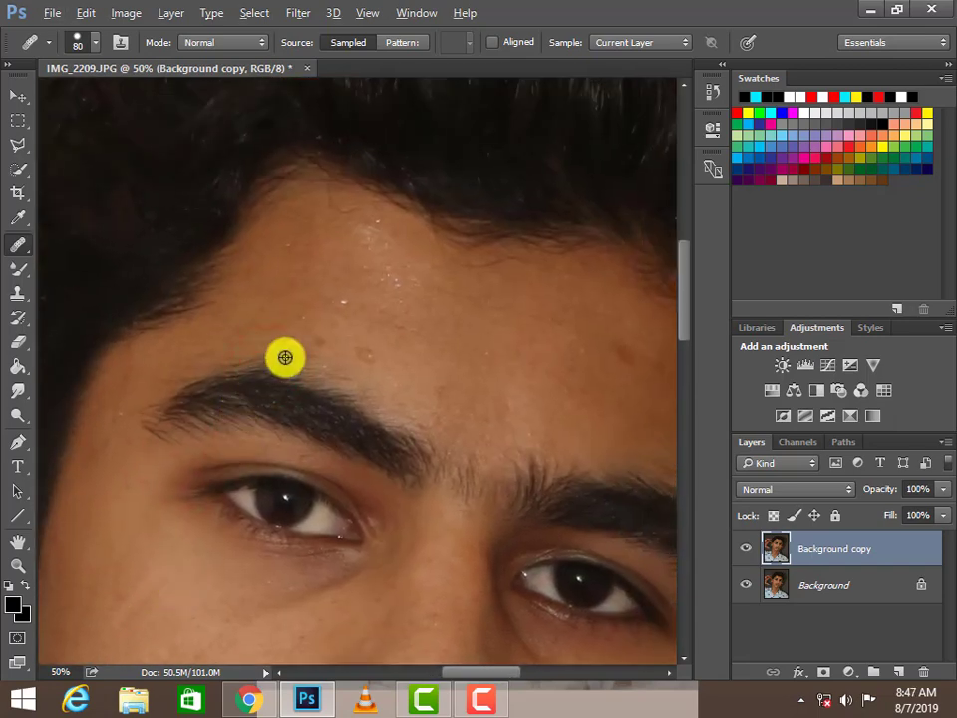
Heal the spots in the centre and left of the forehead
left_click(386, 335)
left_click(365, 344)
left_click(387, 353)
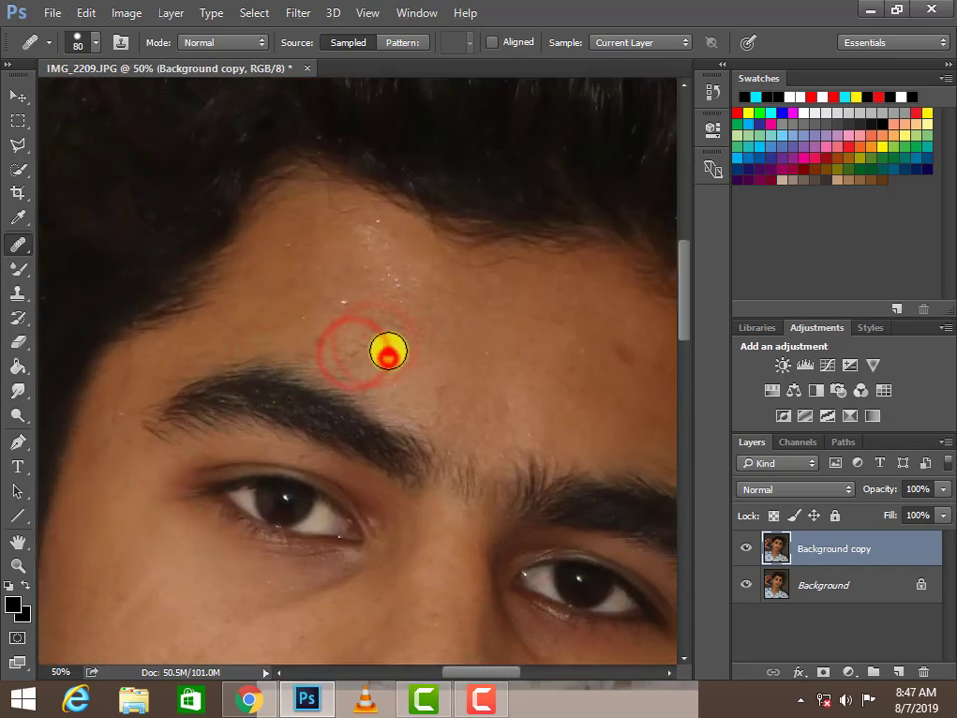
left_click(385, 351)
left_click(359, 353)
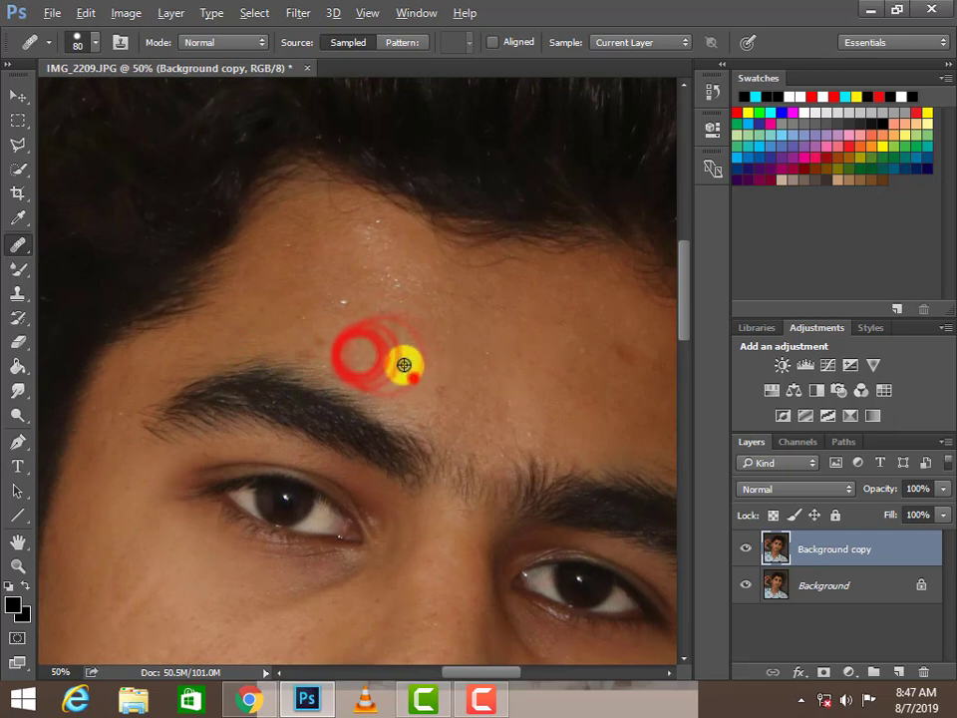
left_click(413, 378)
left_click(389, 332)
left_click(378, 353)
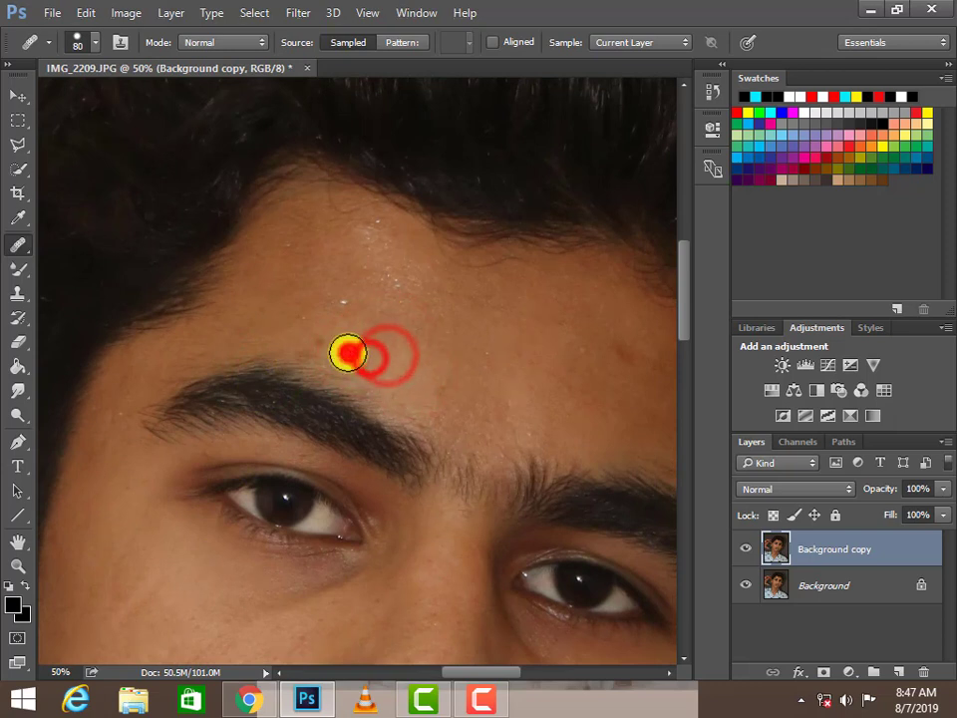
left_click(363, 353)
left_click(332, 346)
Heal the remaining spots on the lower-right and upper forehead
left_click(423, 365)
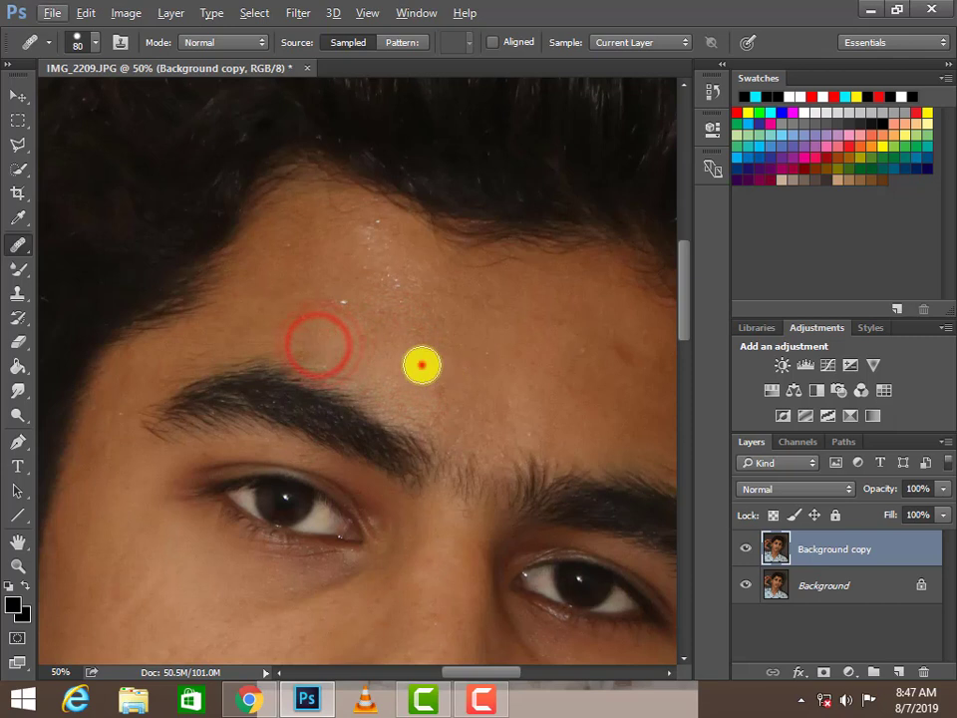
left_click(437, 380)
left_click(444, 392)
left_click(497, 406)
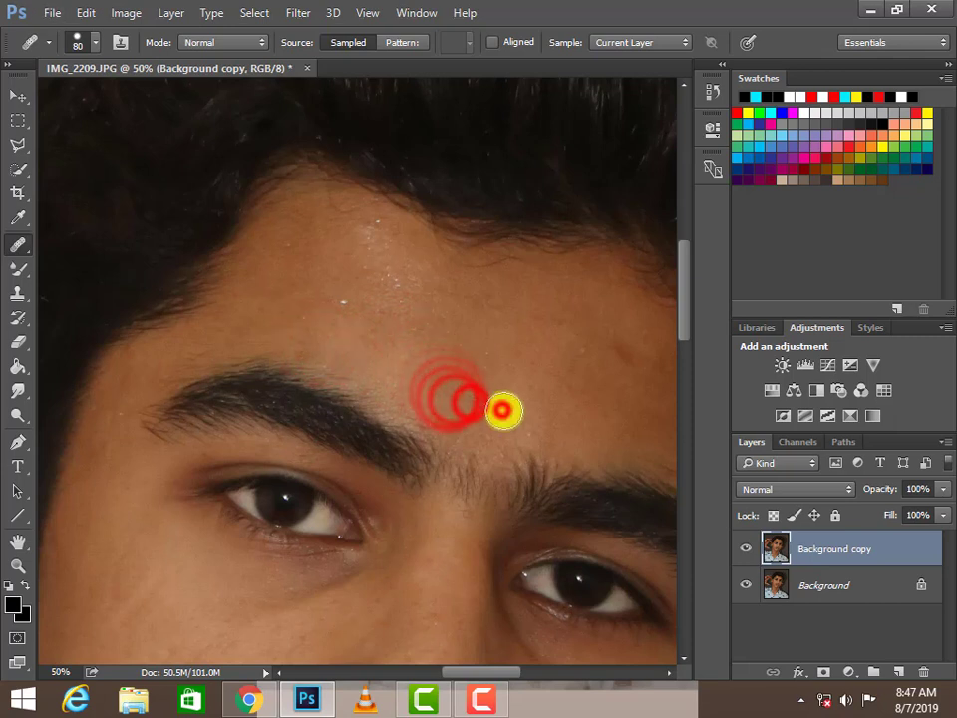
left_click_drag(535, 390, 385, 402)
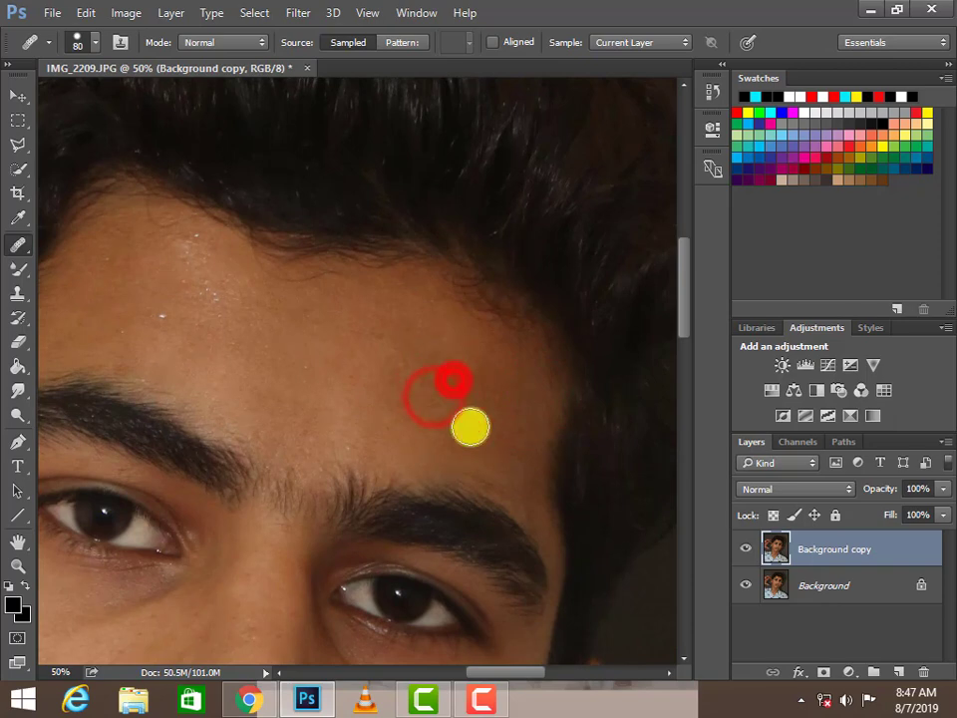
left_click(467, 425)
mouse_move(371, 408)
left_mouse_down()
mouse_move(458, 378)
mouse_move(566, 361)
mouse_move(516, 211)
mouse_move(342, 173)
left_mouse_up()
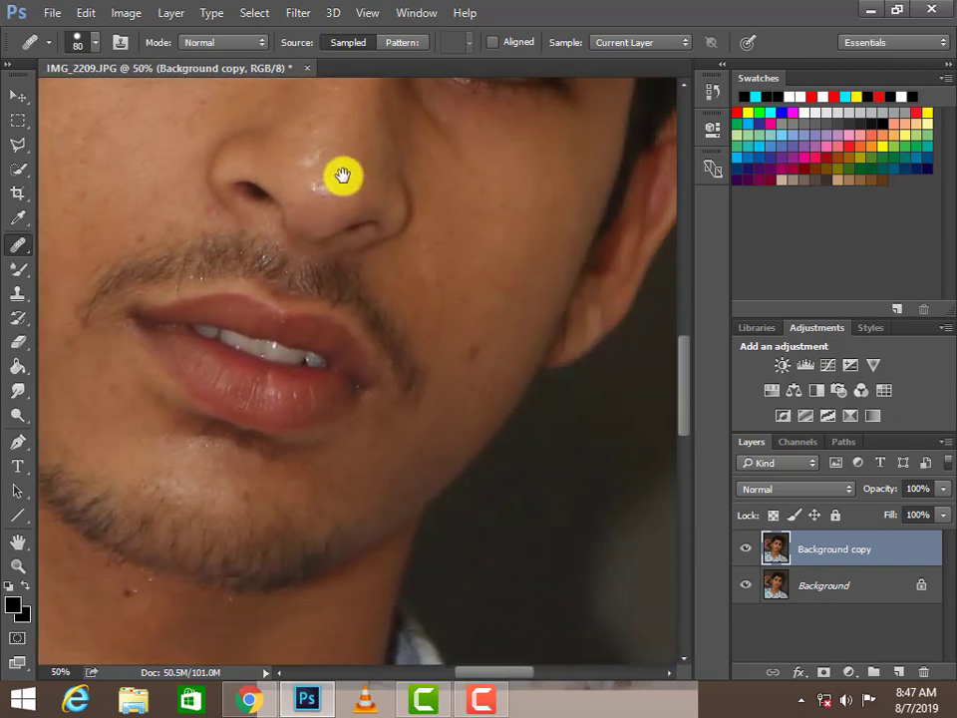
Heal the blemishes on the cheek to the right of the mouth
left_click(458, 288)
left_click(470, 352)
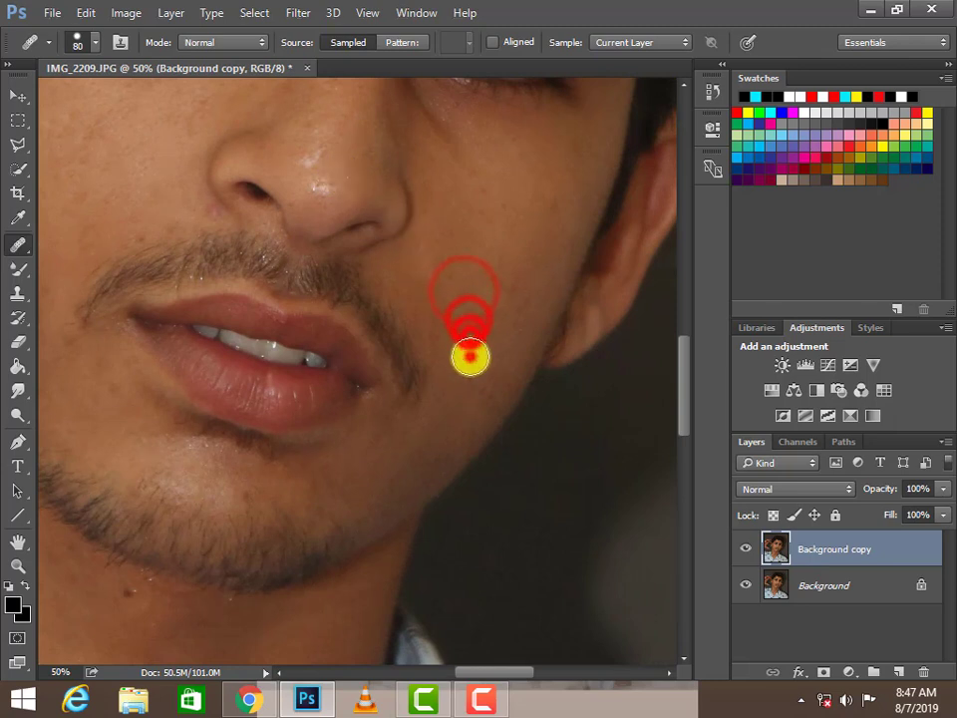
left_click(454, 370)
left_click(462, 336)
left_click(480, 346)
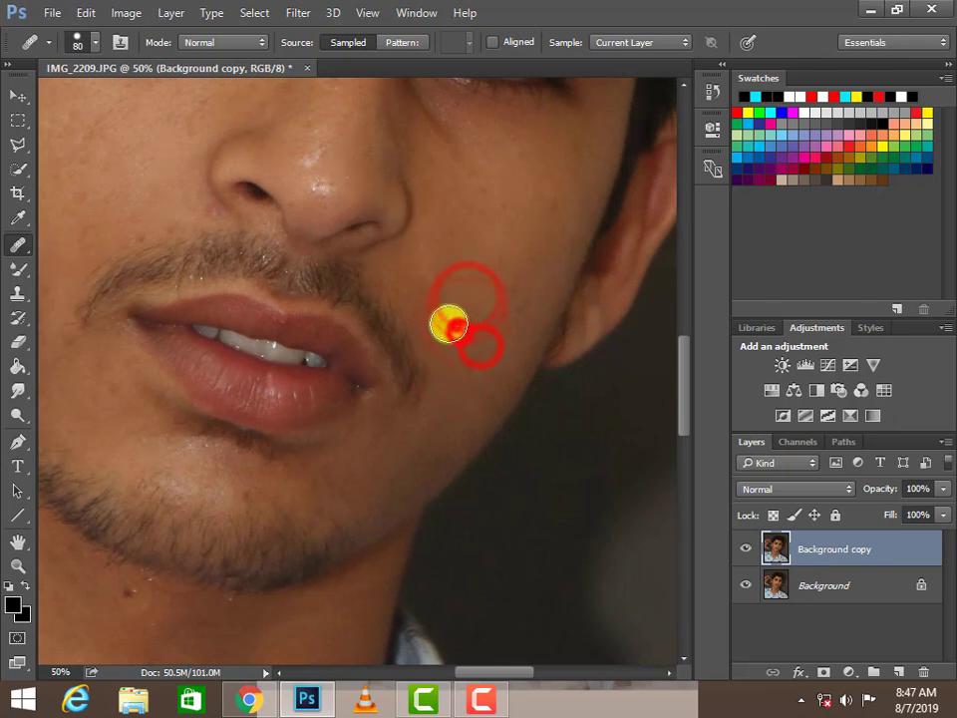
left_click(445, 320)
left_click(445, 278)
left_click(470, 348)
left_click(501, 284)
left_click(506, 327)
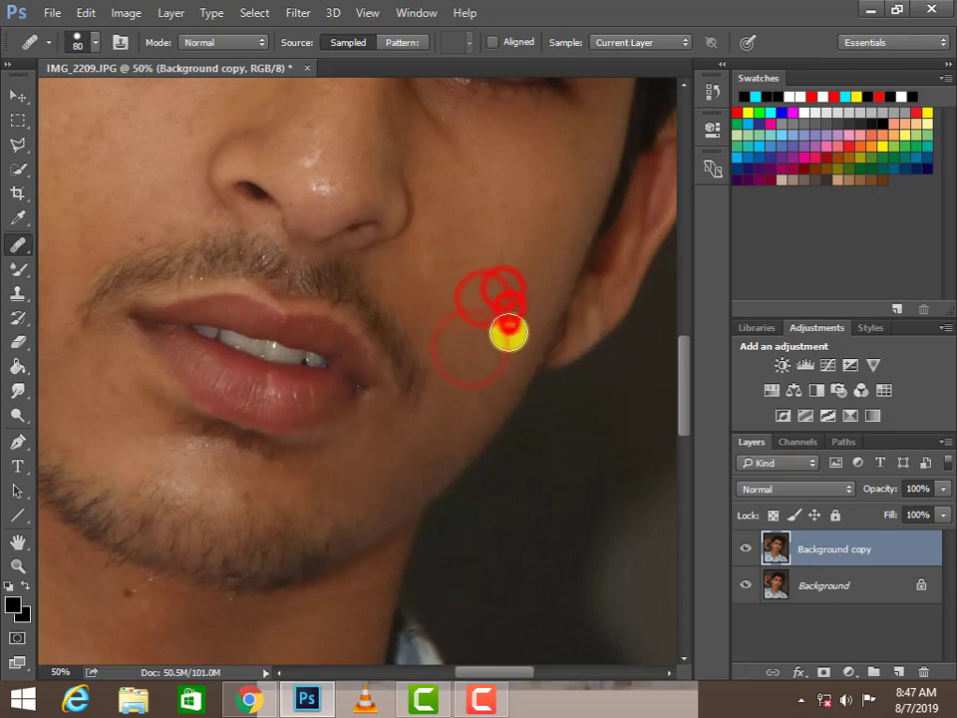
left_click(484, 348)
left_click(472, 385)
Heal the patch below the lower lip and the spots on the cheek left of the mouth
mouse_move(399, 423)
left_mouse_down()
mouse_move(617, 335)
mouse_move(622, 400)
left_mouse_up()
left_click(468, 403)
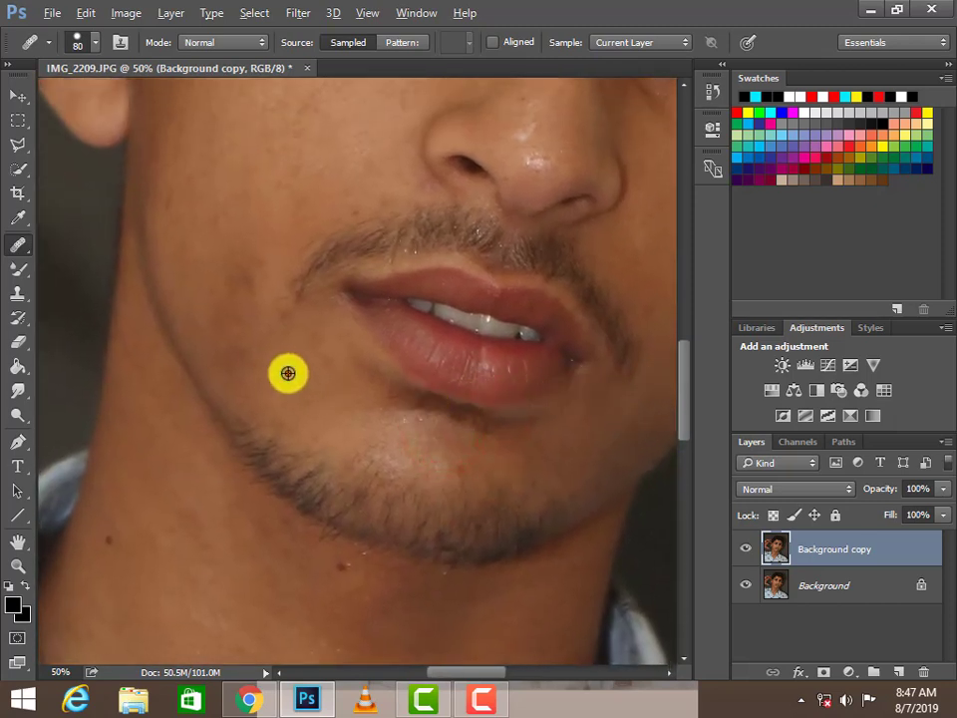
left_click(289, 373)
left_click(242, 365)
left_click(250, 349)
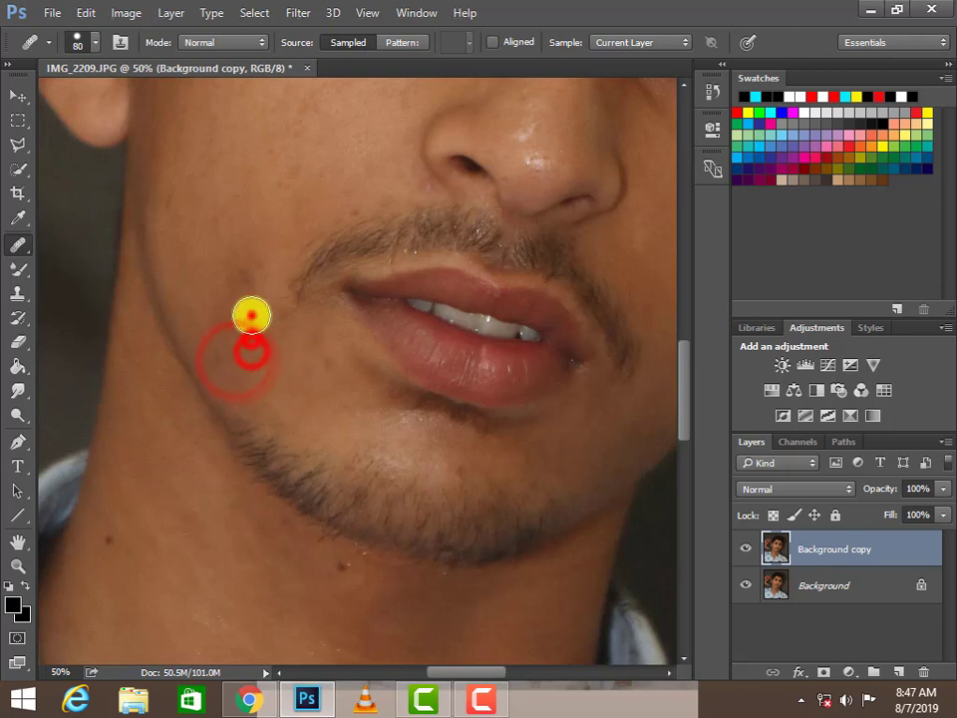
left_click(252, 299)
left_click(241, 278)
left_click(230, 319)
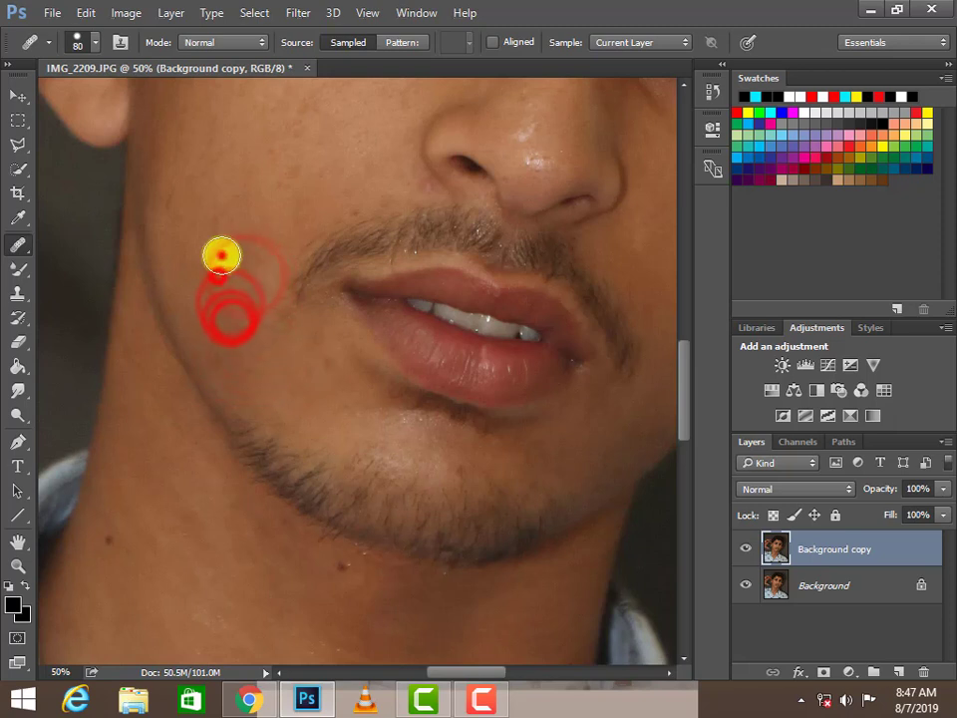
left_click(226, 215)
left_click(302, 382)
left_click(321, 348)
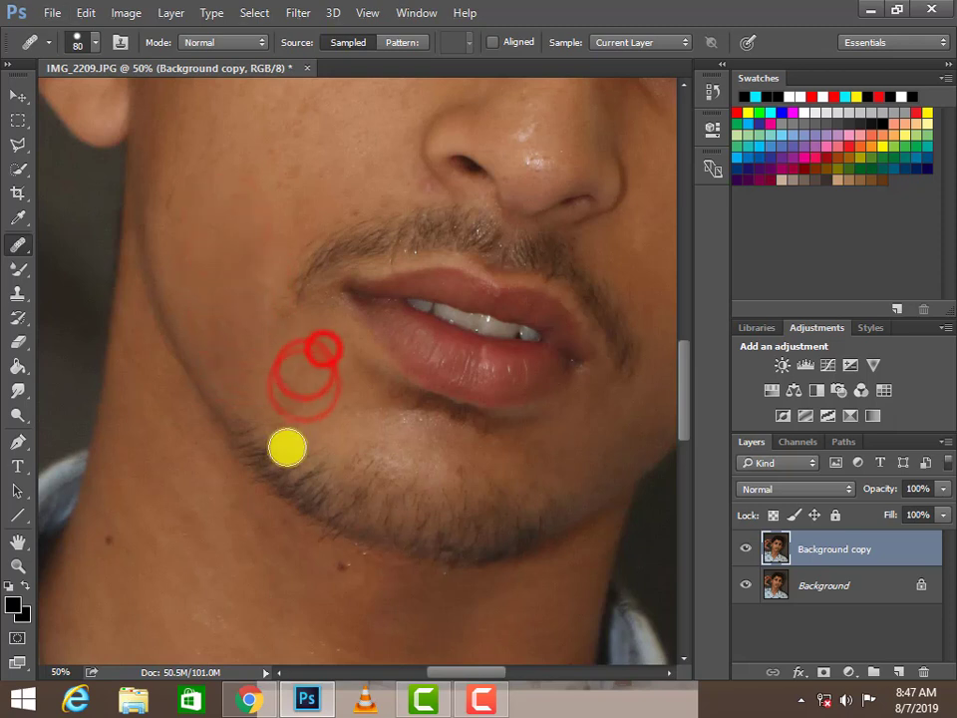
left_click_drag(287, 448, 370, 284)
left_click_drag(310, 445, 288, 543)
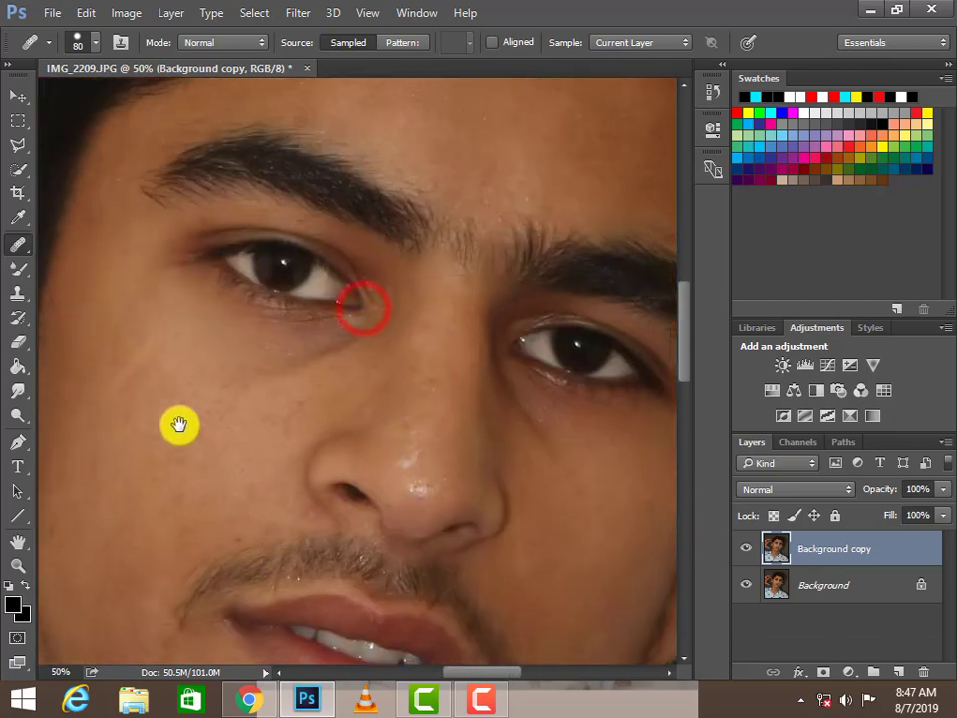
Heal the spots along the cheek at the image's left
left_click(140, 425)
left_click(133, 391)
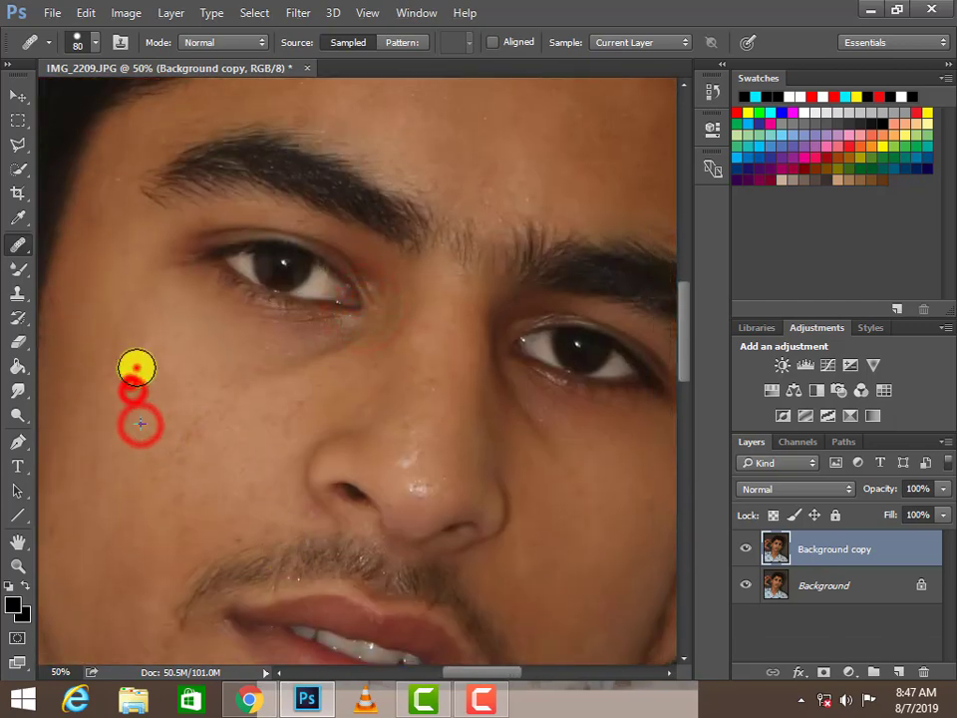
left_click(149, 357)
left_click(162, 375)
left_click(132, 371)
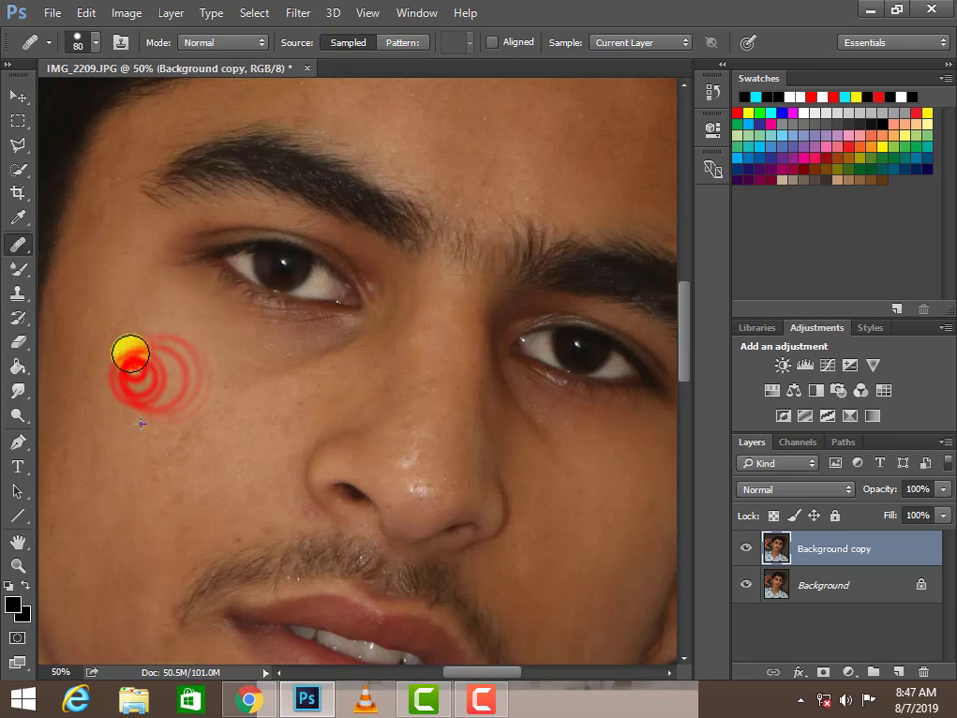
left_click(162, 364)
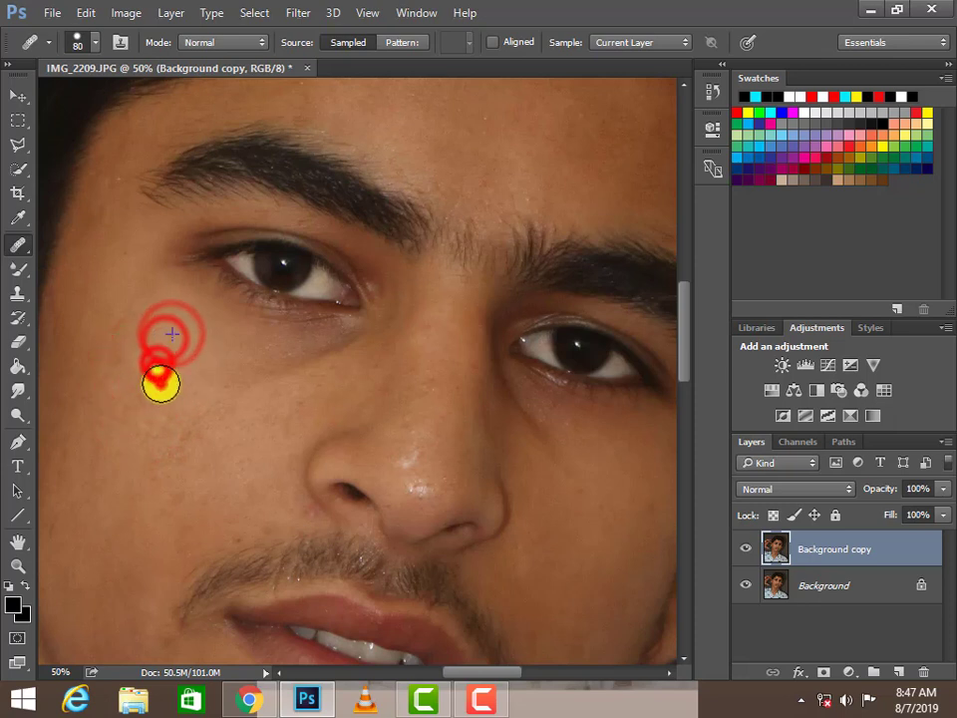
left_click(142, 374)
left_click(151, 390)
left_click(193, 409)
left_click(200, 427)
left_click(260, 416)
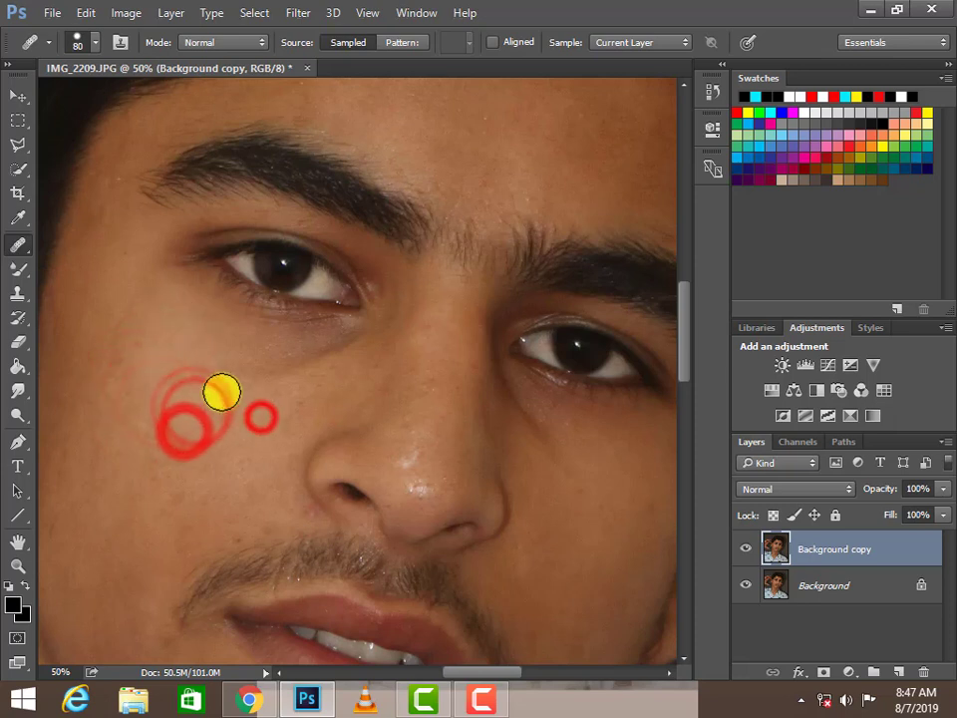
Heal the blemishes on the tip of the nose
left_click(429, 458)
left_click(405, 461)
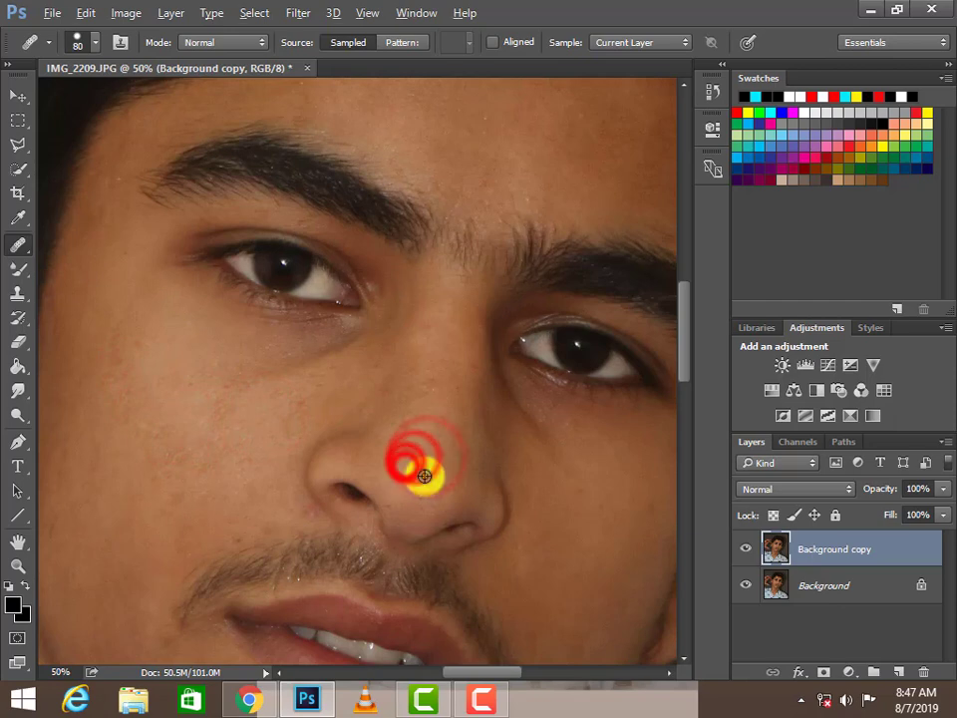
left_click(419, 475)
left_click(419, 488)
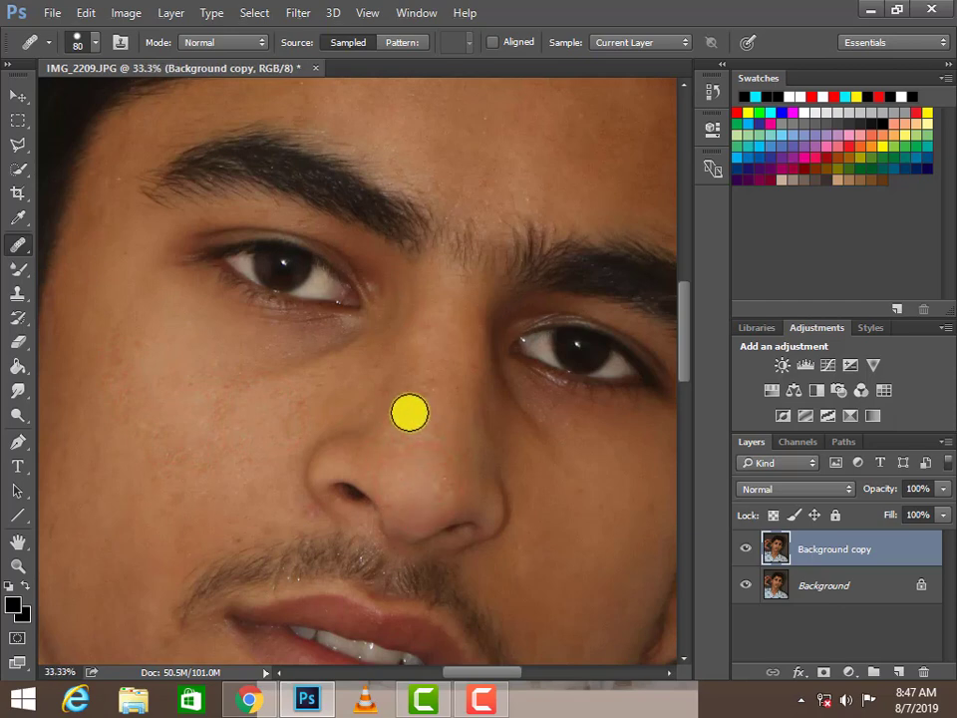
Toggle the healed copy on and off to compare before and after
key("ctrl+minus")
key("ctrl+minus")
left_click(744, 550)
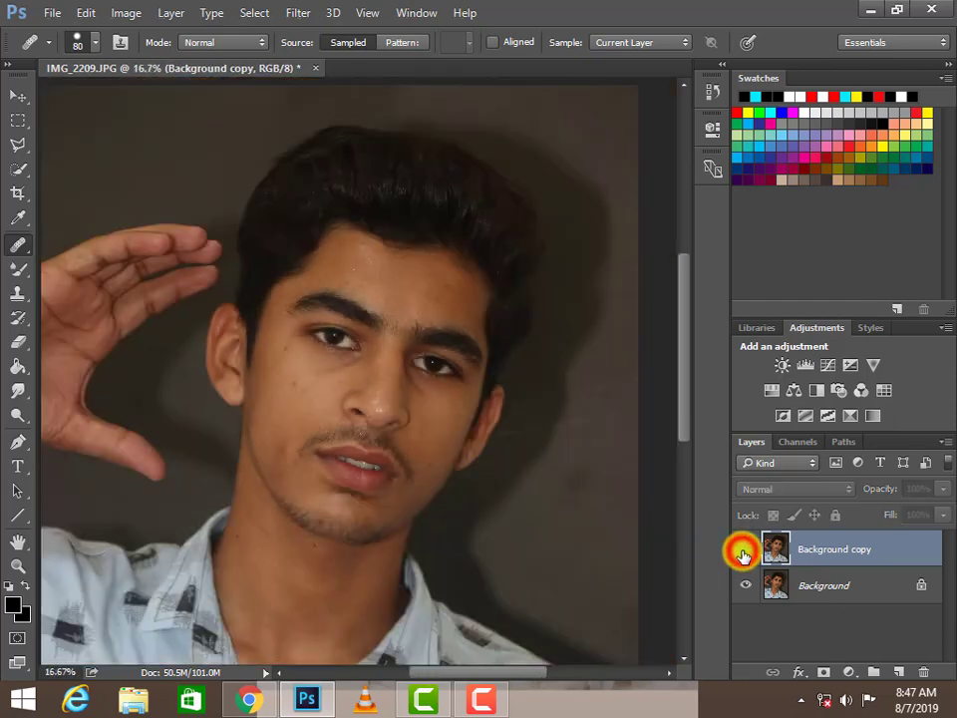
left_click(743, 550)
left_click(744, 549)
left_click(744, 549)
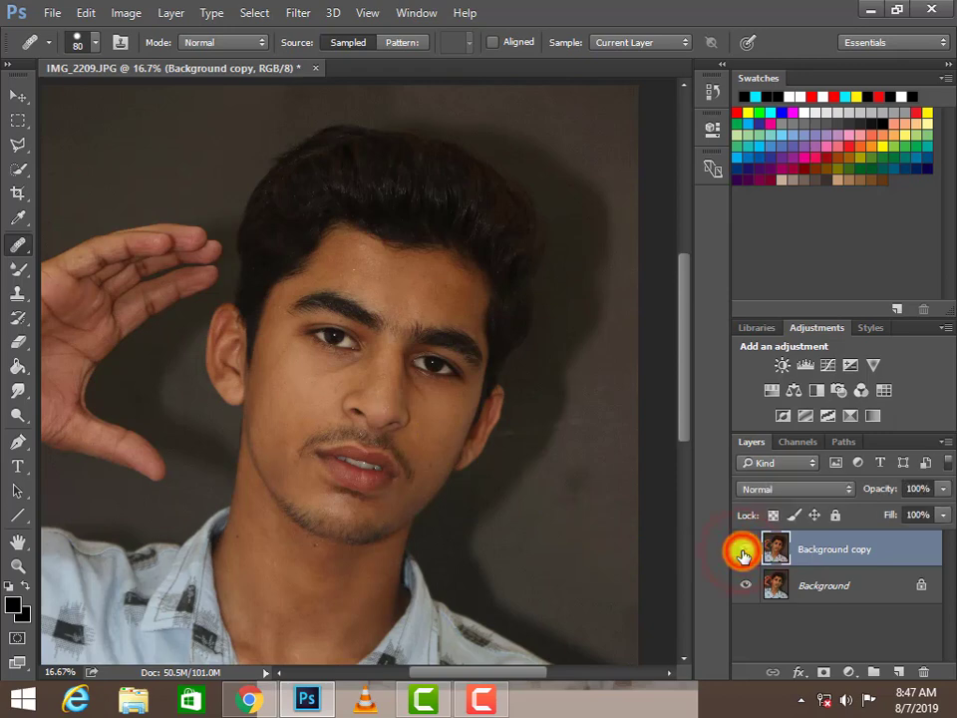
left_click(744, 550)
left_click(744, 549)
Merge the healed copy into the Background and duplicate it onto Layer 1
key("ctrl+plus")
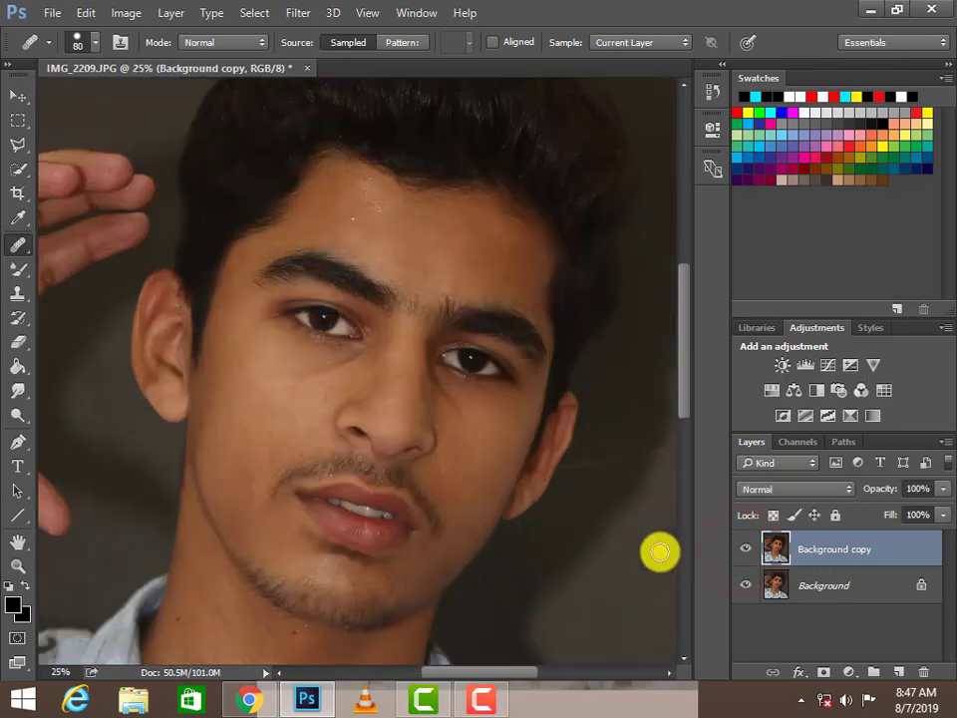
key("ctrl+minus")
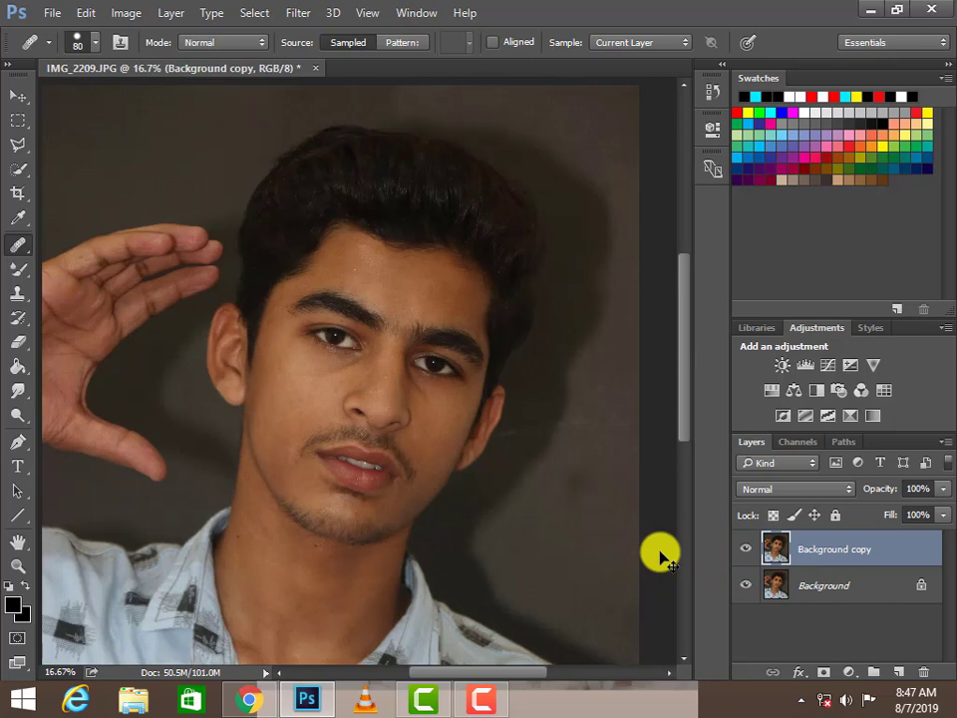
key("ctrl+e")
key("ctrl+j")
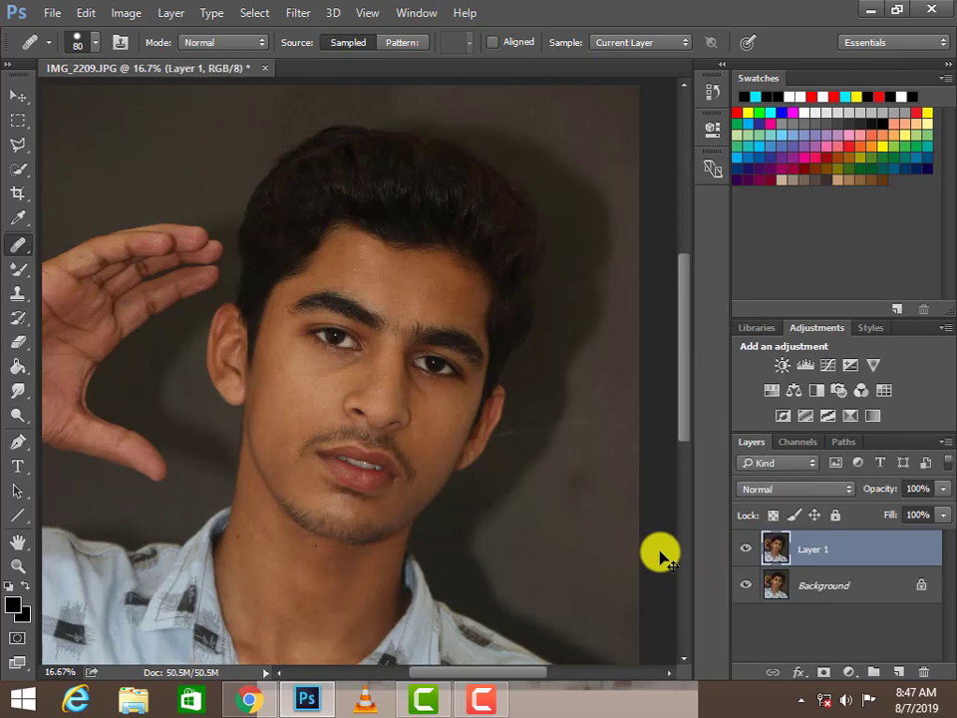
Apply a High Pass filter with a 2.4-pixel radius to Layer 1
left_click(304, 13)
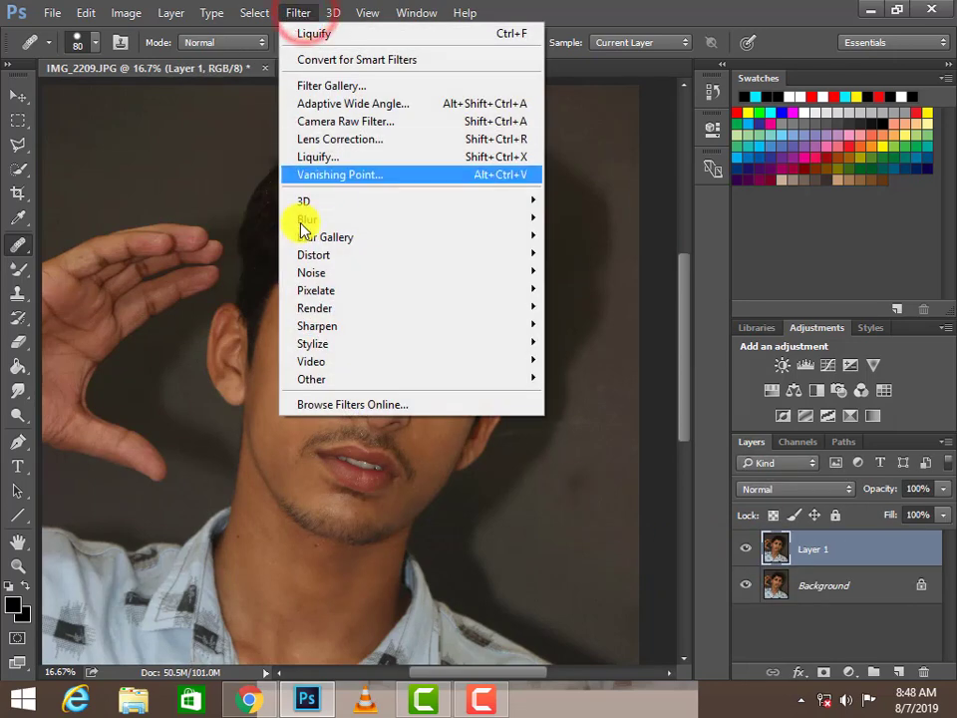
mouse_move(311, 379)
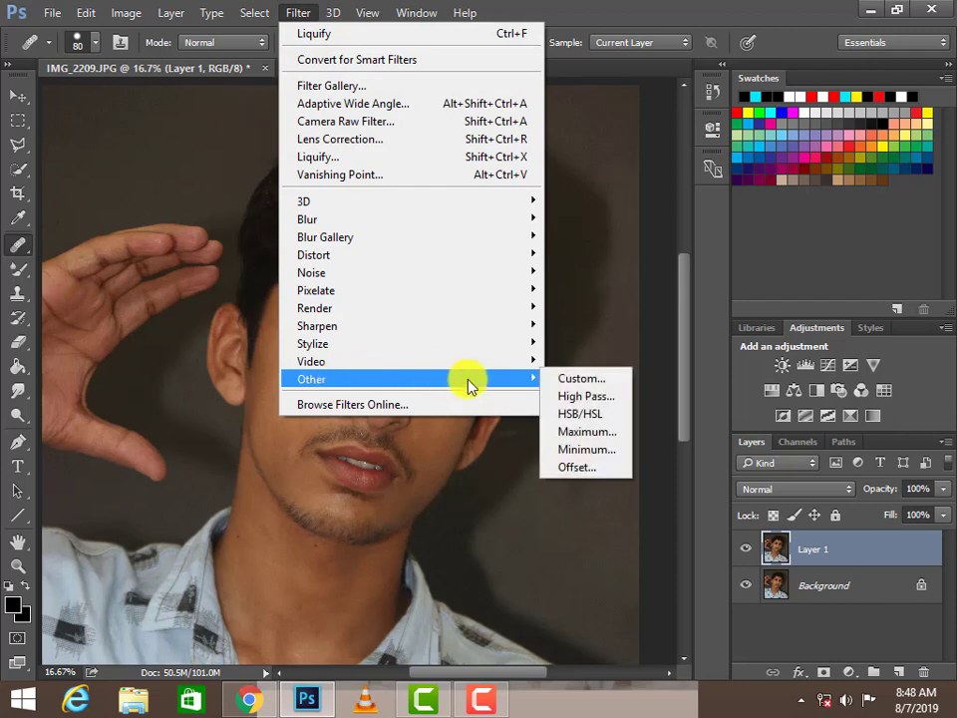
left_click(577, 399)
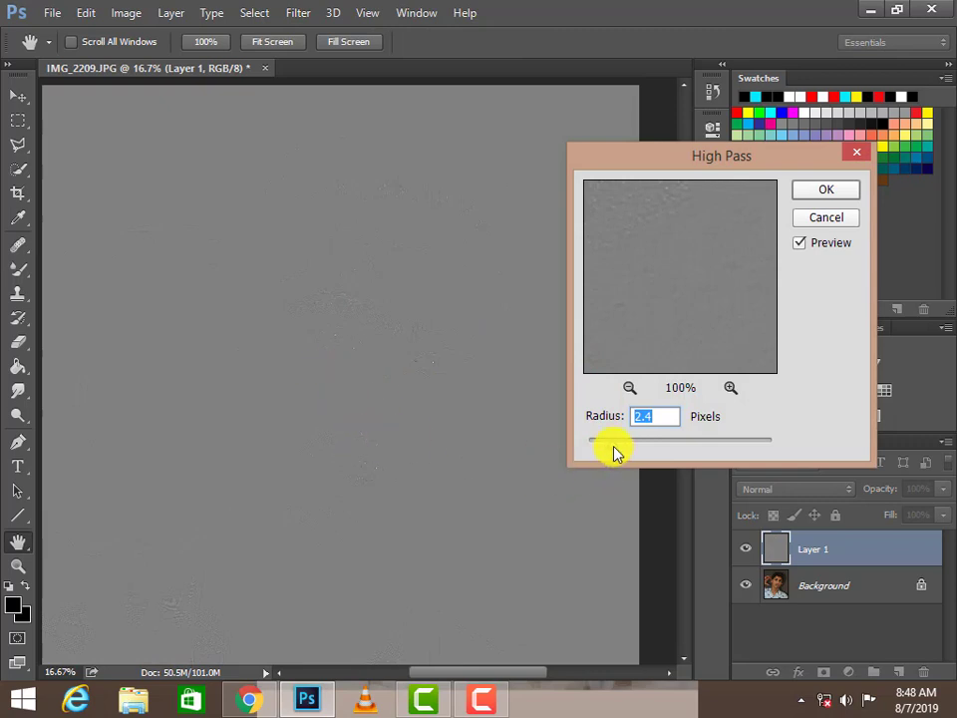
mouse_move(613, 451)
left_mouse_down()
mouse_move(599, 454)
mouse_move(638, 454)
mouse_move(603, 451)
mouse_move(615, 450)
left_mouse_up()
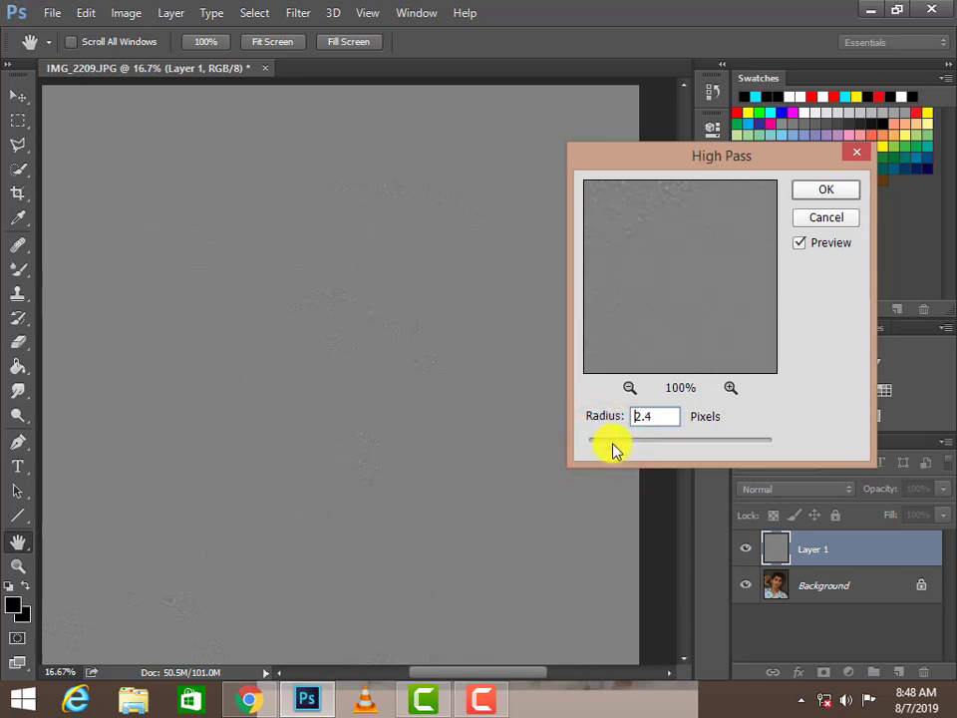
left_click(830, 192)
left_click(763, 489)
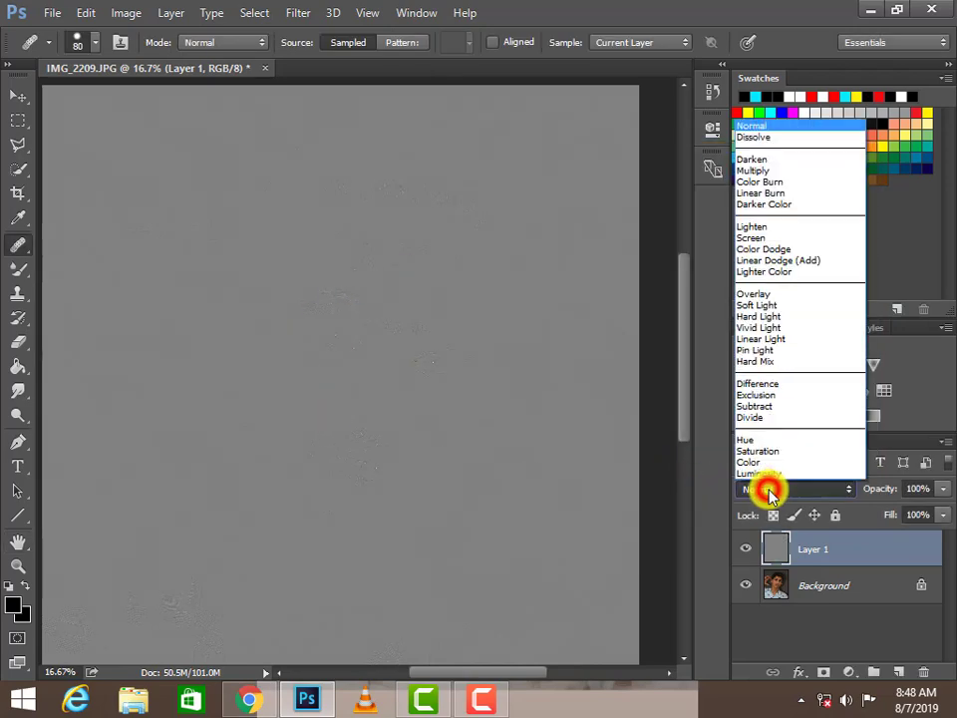
Set Layer 1 to Linear Light and toggle it to compare the sharpening
left_click(782, 340)
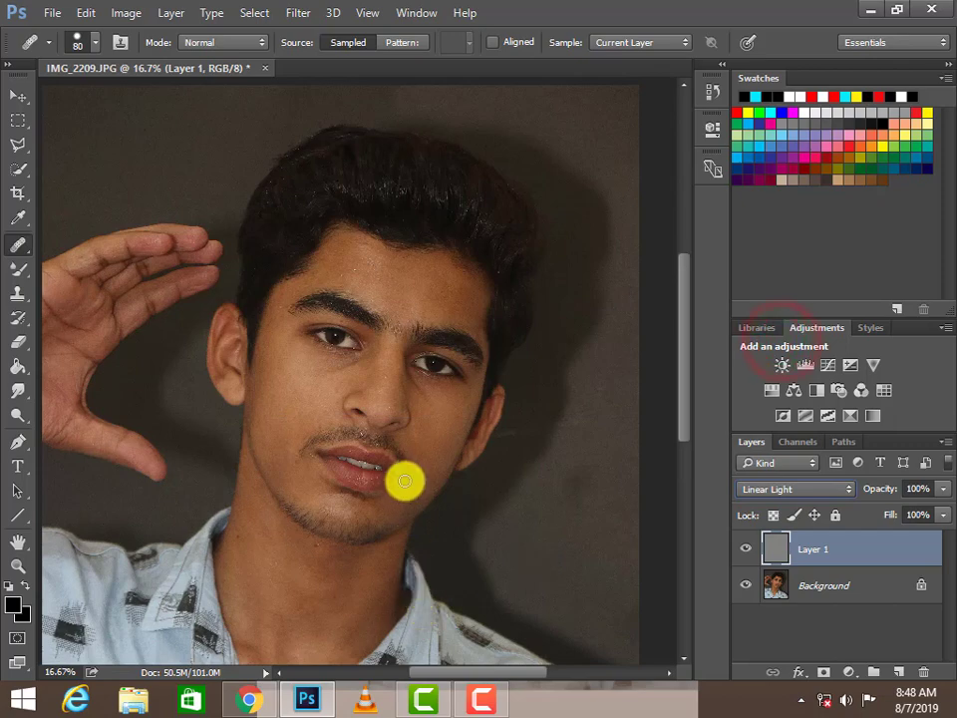
key("ctrl+plus")
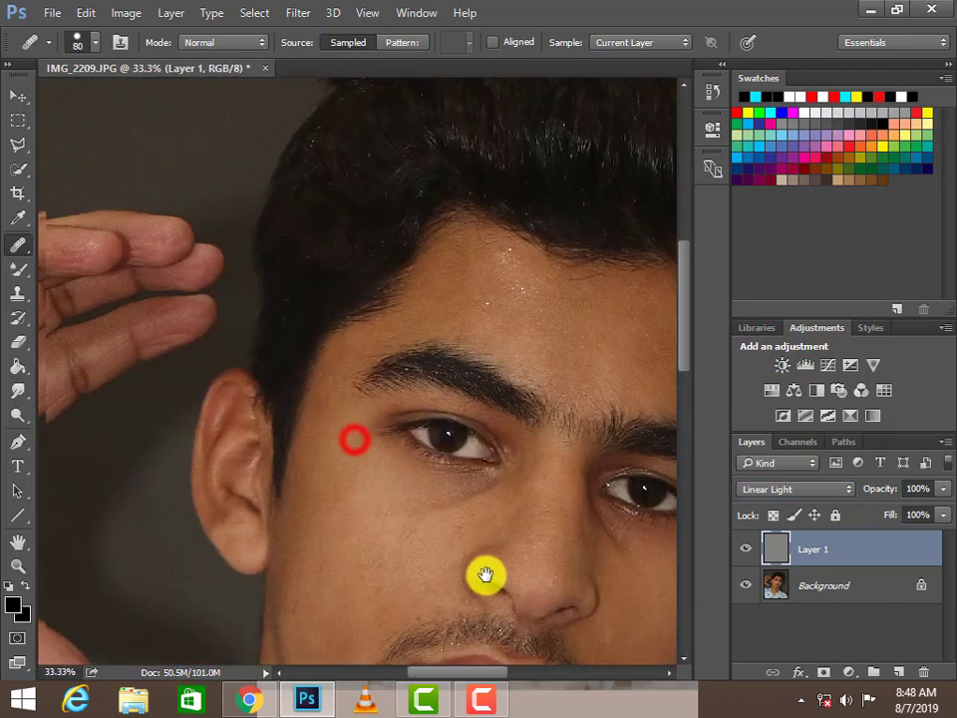
mouse_move(359, 449)
left_mouse_down()
mouse_move(431, 544)
mouse_move(408, 380)
left_mouse_up()
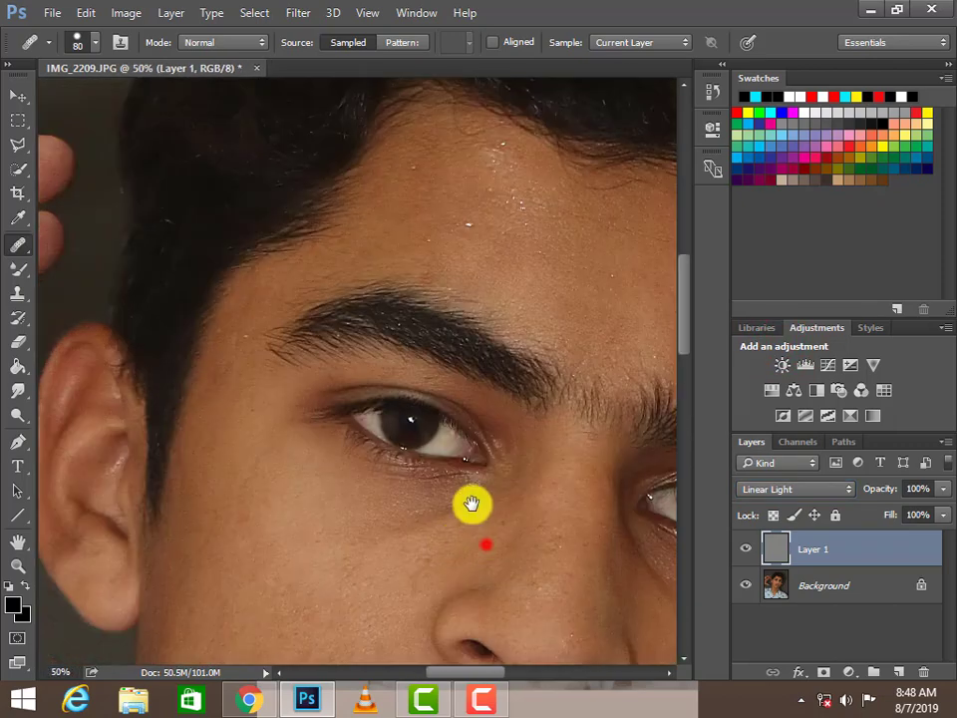
left_click(748, 549)
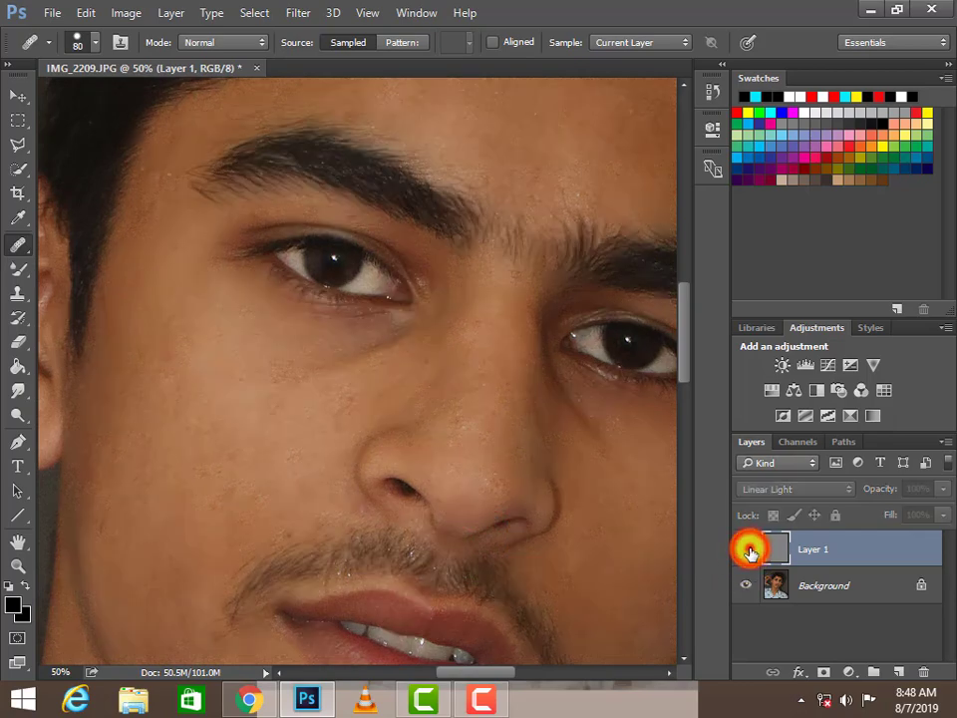
left_click(748, 549)
left_click(748, 550)
left_click(748, 549)
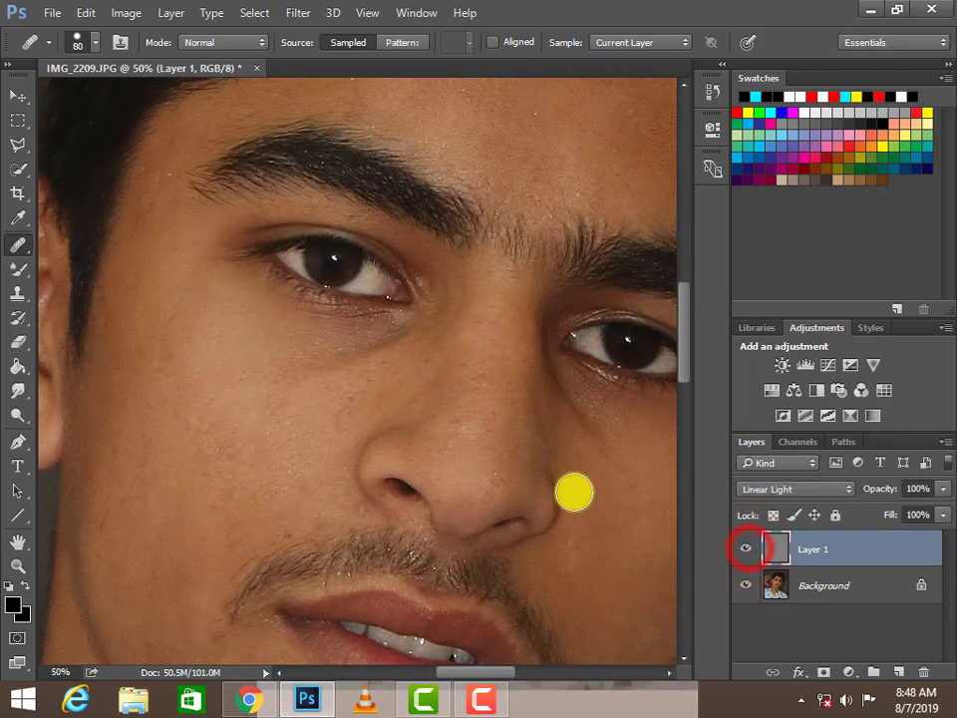
Recentre the view on the whole face and select the Background layer
left_click_drag(573, 491, 519, 577)
left_click_drag(535, 492, 508, 541)
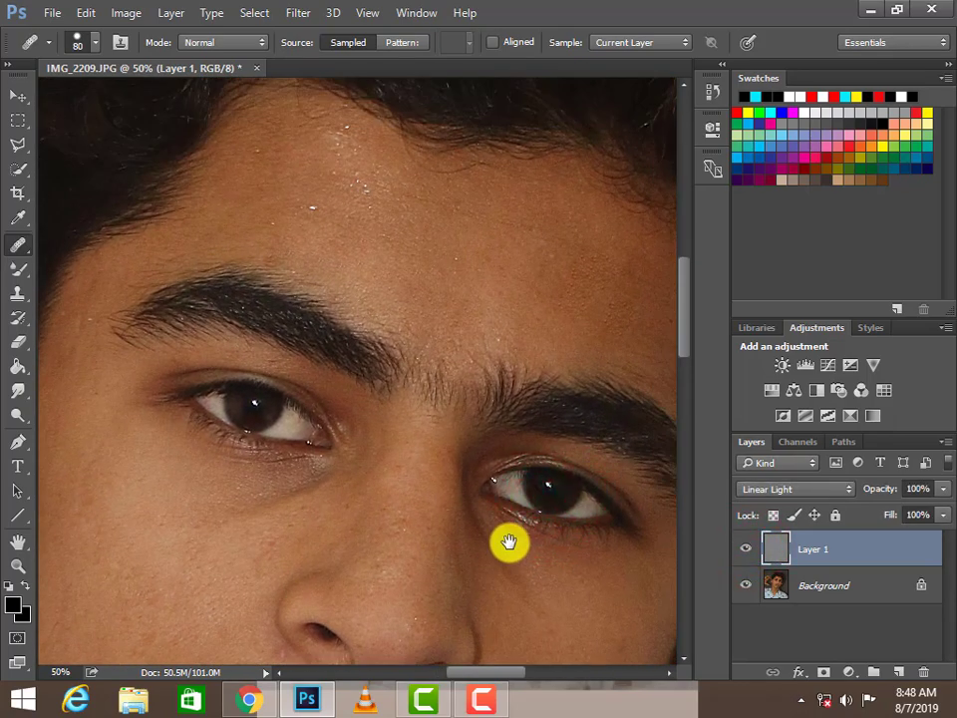
key("ctrl+minus")
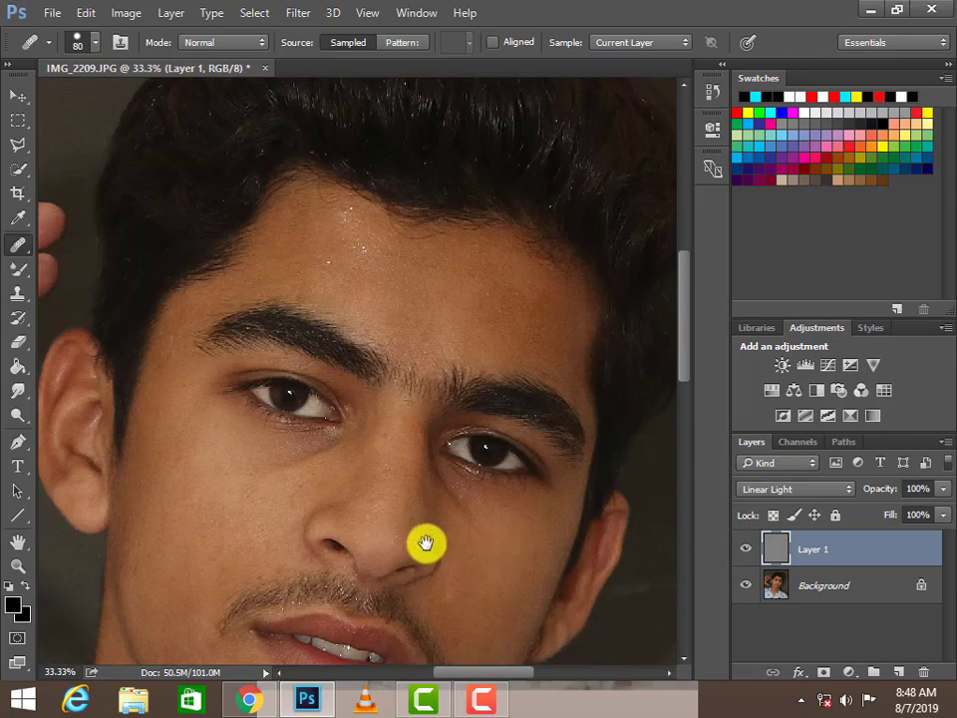
left_click_drag(426, 544, 485, 453)
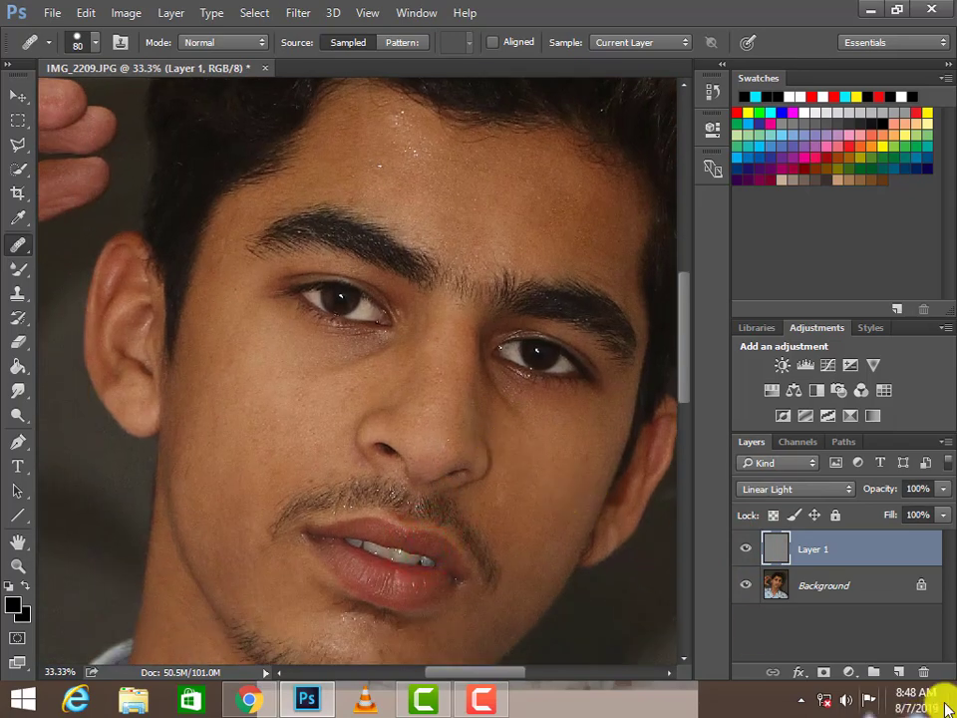
left_click(834, 588)
Duplicate the Background layer and apply a 3.3-pixel Gaussian Blur to the copy
mouse_move(841, 588)
left_mouse_down()
mouse_move(908, 673)
mouse_move(897, 672)
left_mouse_up()
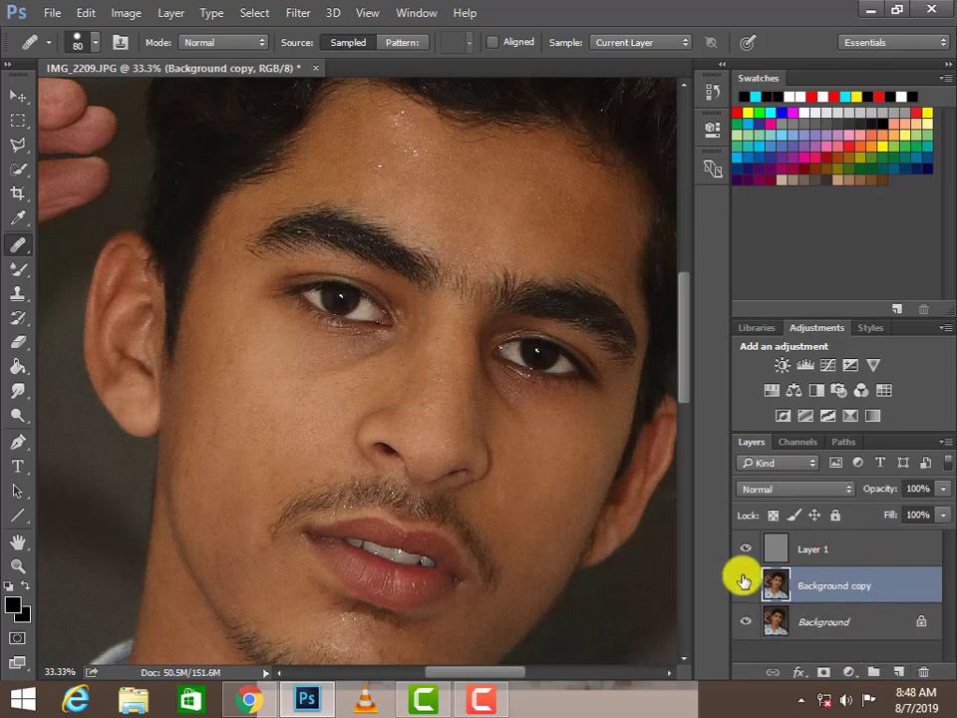
left_click(294, 14)
mouse_move(307, 219)
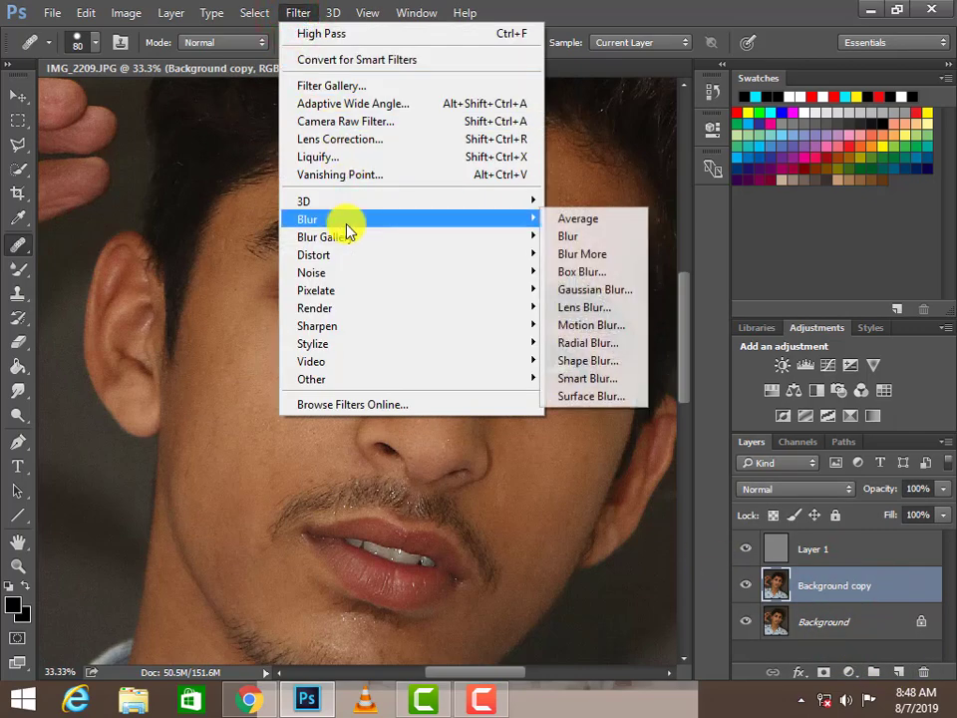
left_click(583, 288)
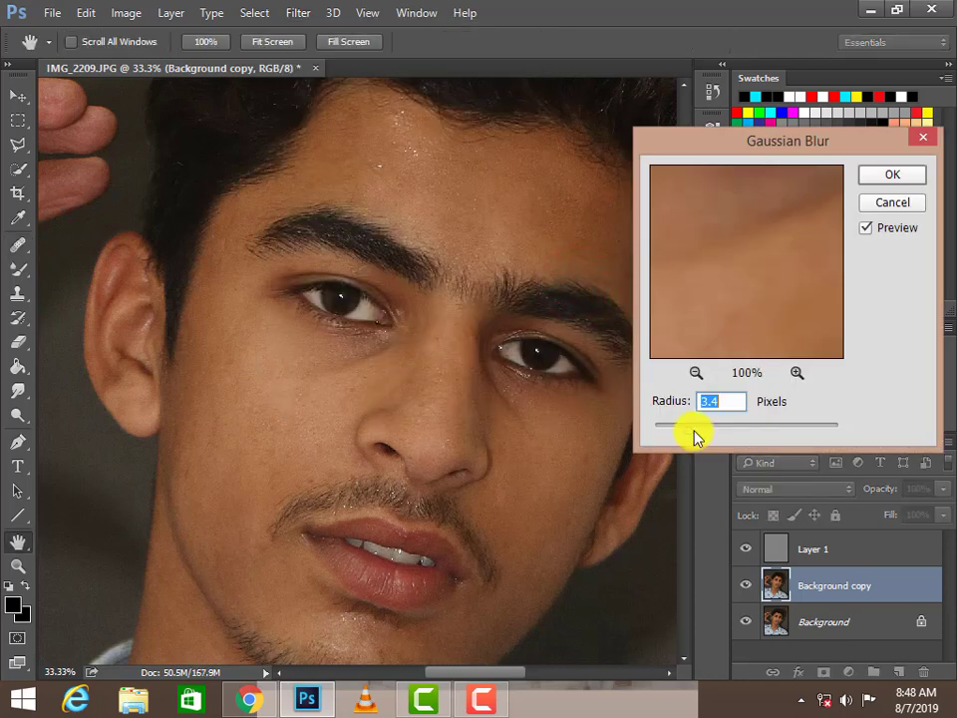
left_click_drag(750, 434, 676, 429)
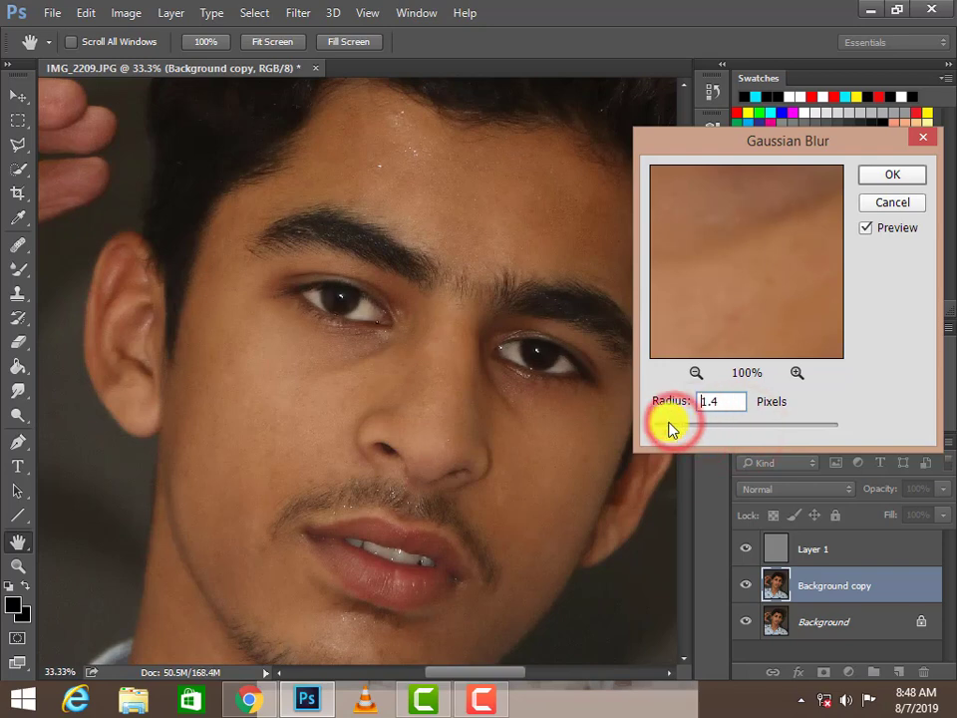
left_click_drag(676, 428, 680, 429)
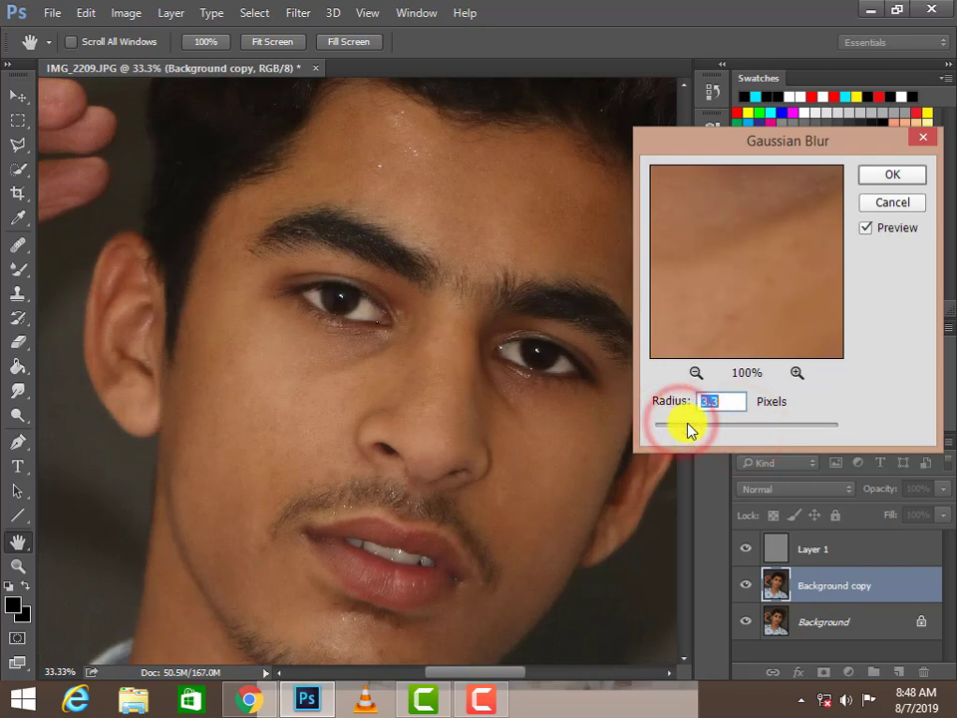
left_click_drag(687, 429, 697, 431)
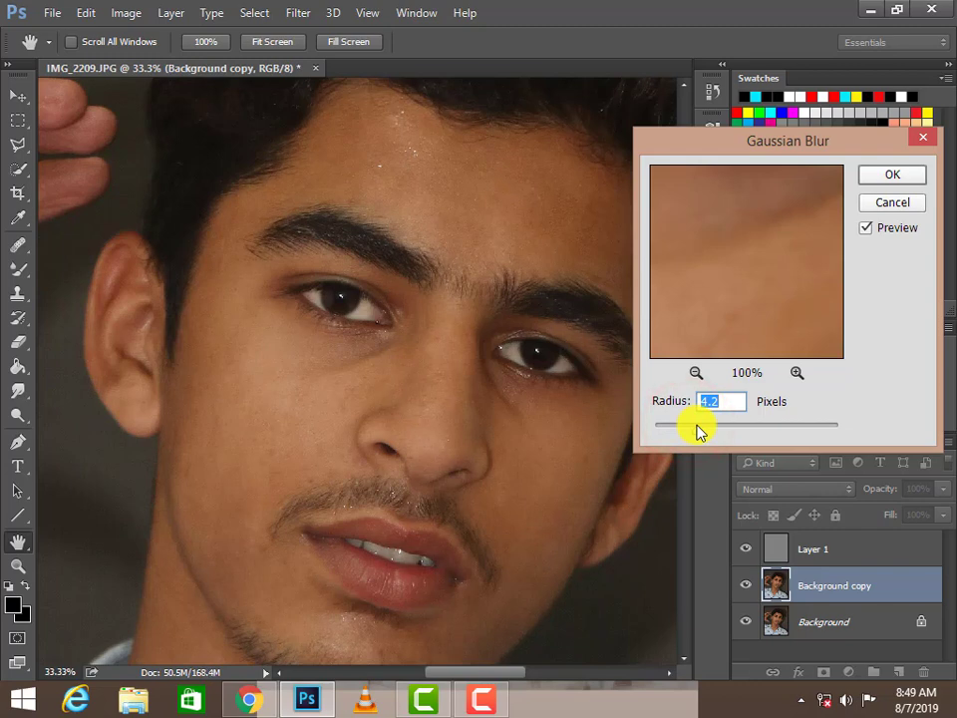
left_click(892, 174)
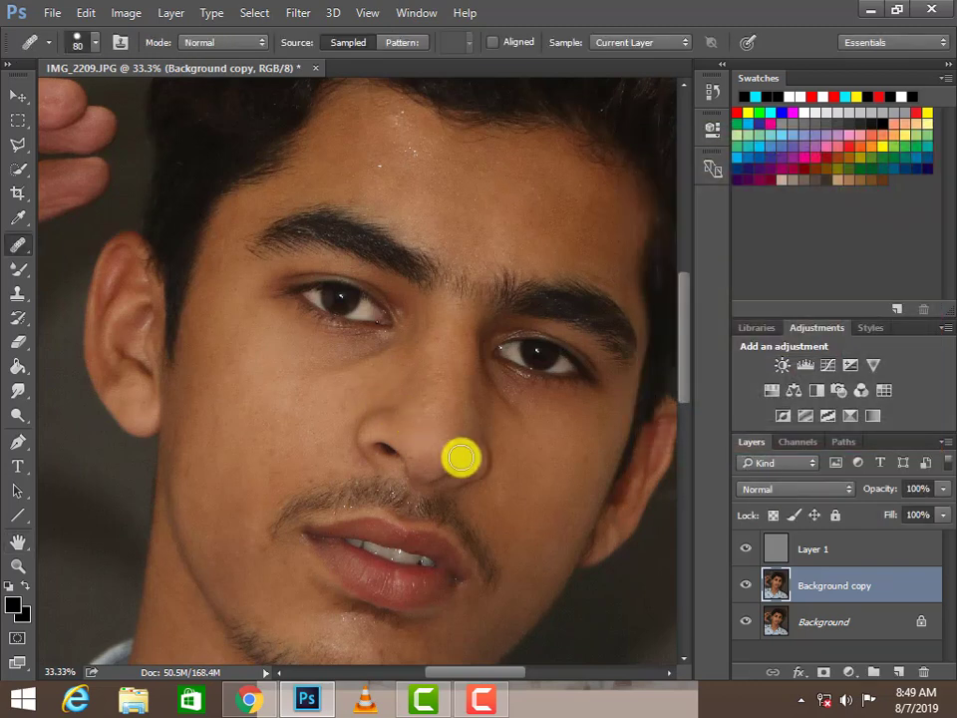
scroll(437, 461, "up", 3)
mouse_move(322, 403)
left_mouse_down()
mouse_move(474, 514)
mouse_move(512, 255)
left_mouse_up()
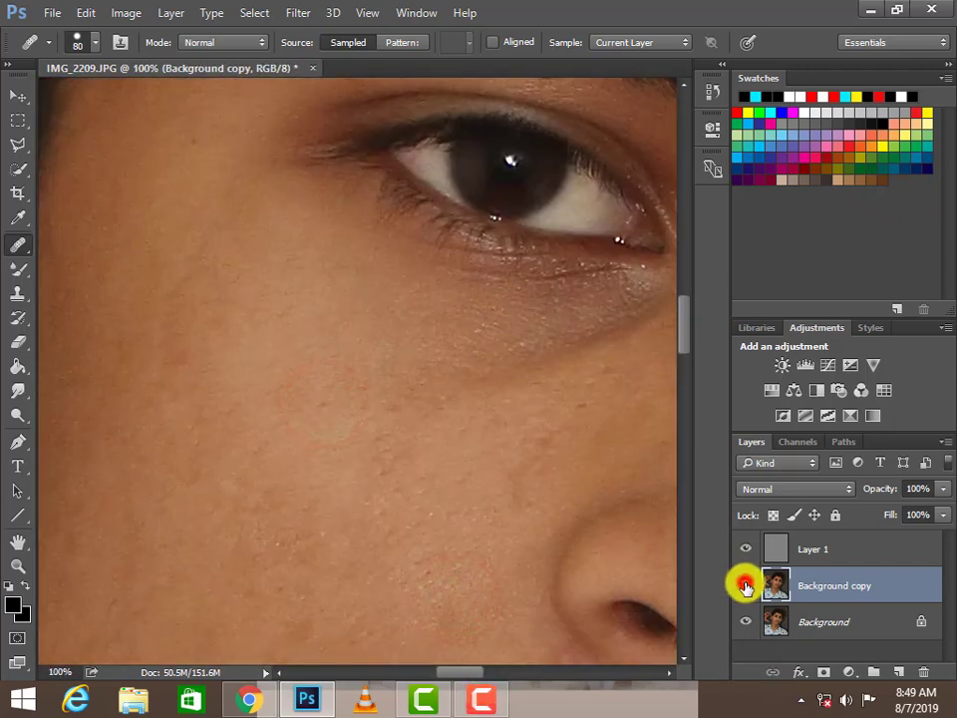
left_click(746, 586)
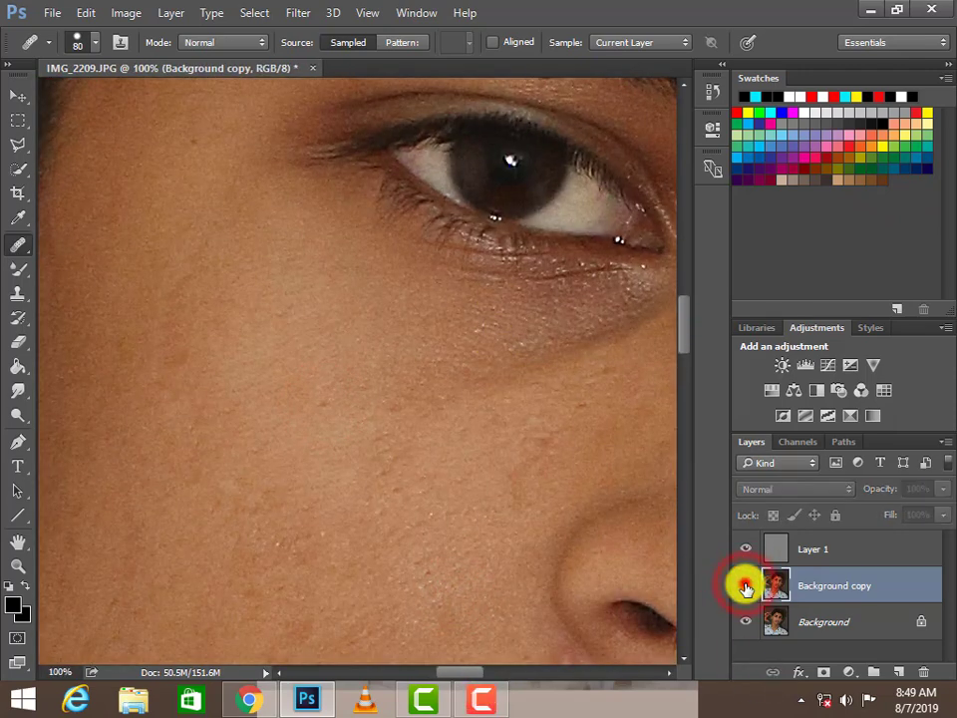
scroll(512, 543, "down", 1)
scroll(470, 534, "down", 2)
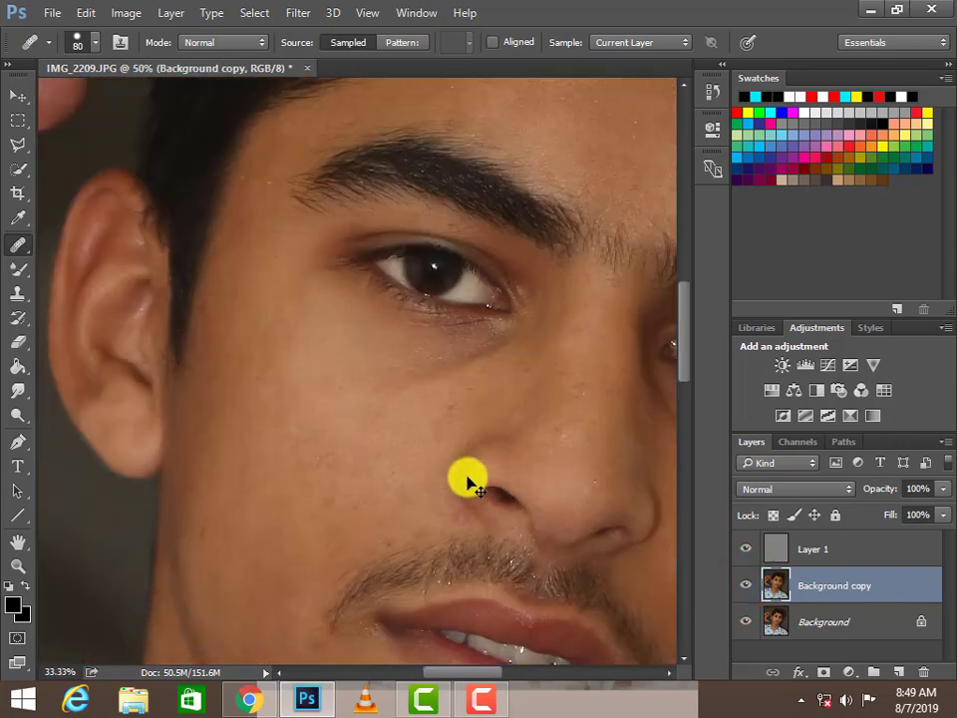
scroll(477, 487, "down", 1)
scroll(476, 487, "down", 1)
scroll(476, 487, "down", 1)
scroll(369, 410, "up", 1)
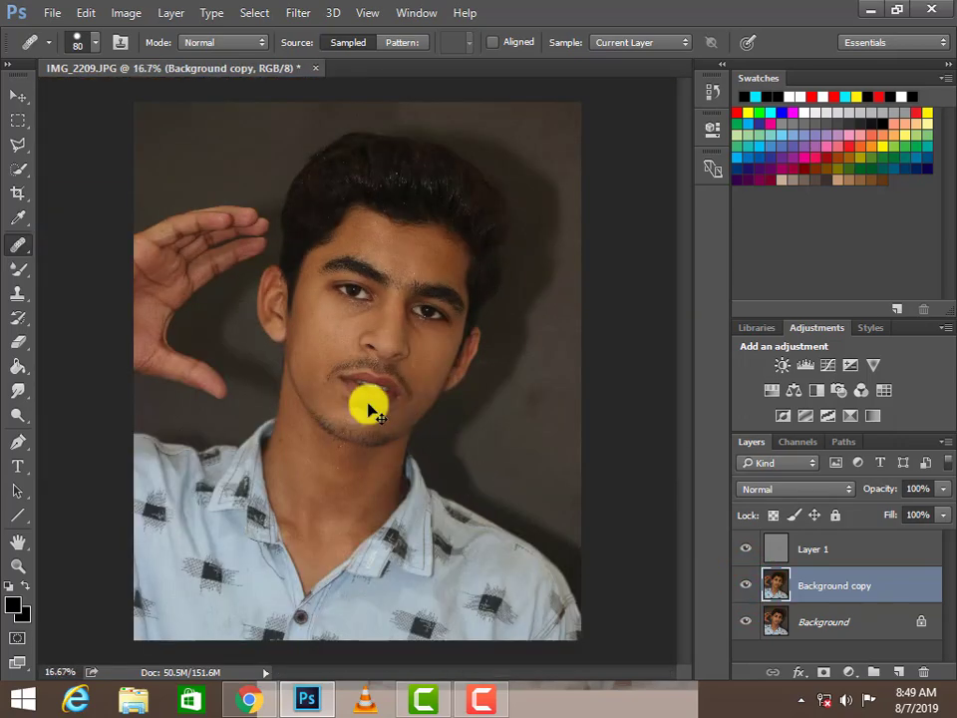
scroll(369, 411, "up", 2)
scroll(299, 449, "up", 2)
scroll(293, 515, "up", 3)
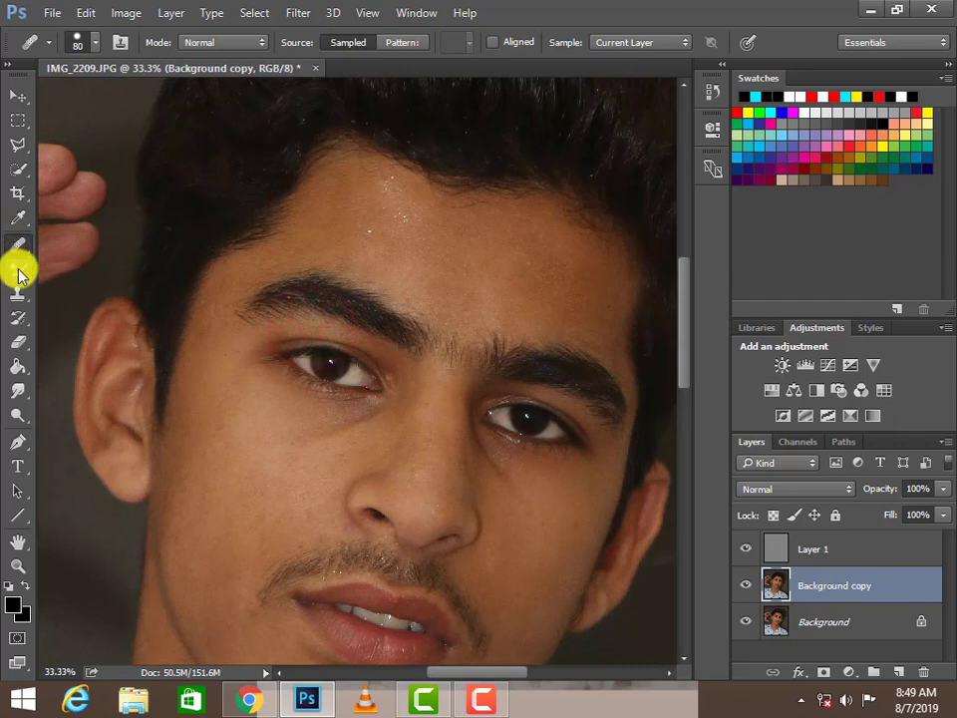
left_click_drag(20, 269, 107, 327)
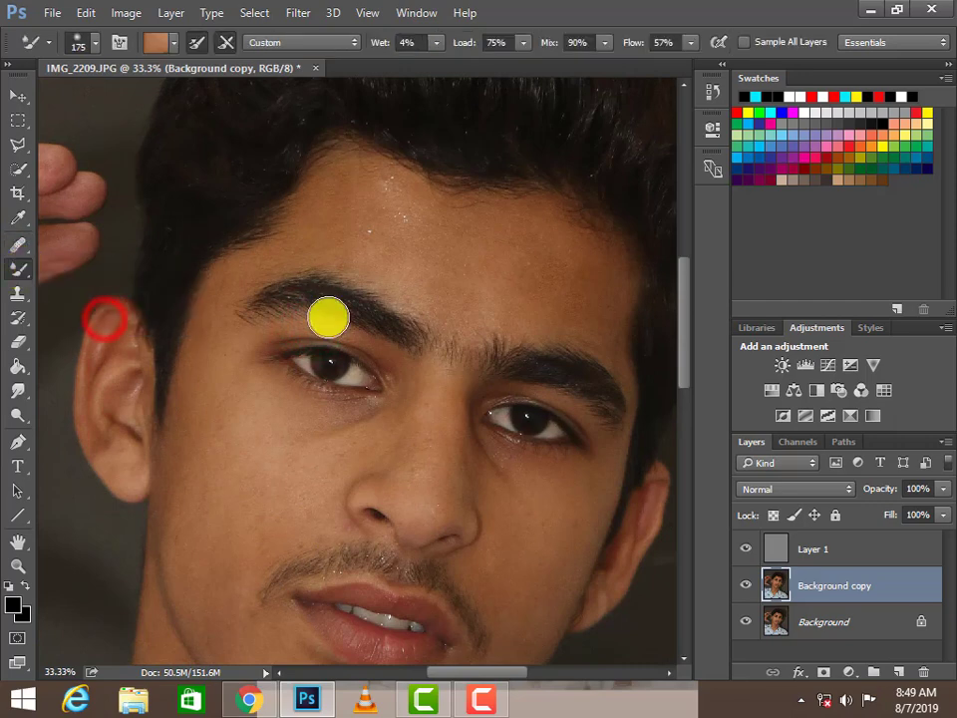
Blend the cheek skin below the left eye with the Mixer Brush, shrinking it to 150 px
key("ctrl+plus")
scroll(454, 192, "up", 3)
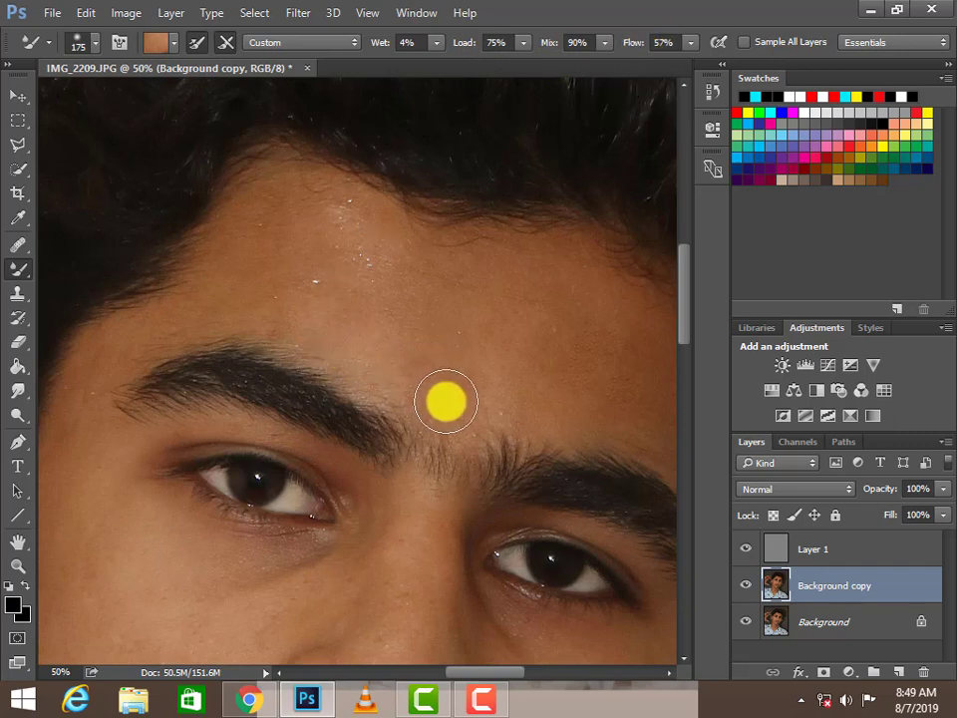
left_click_drag(406, 397, 455, 141)
left_click(367, 342, "ctrl")
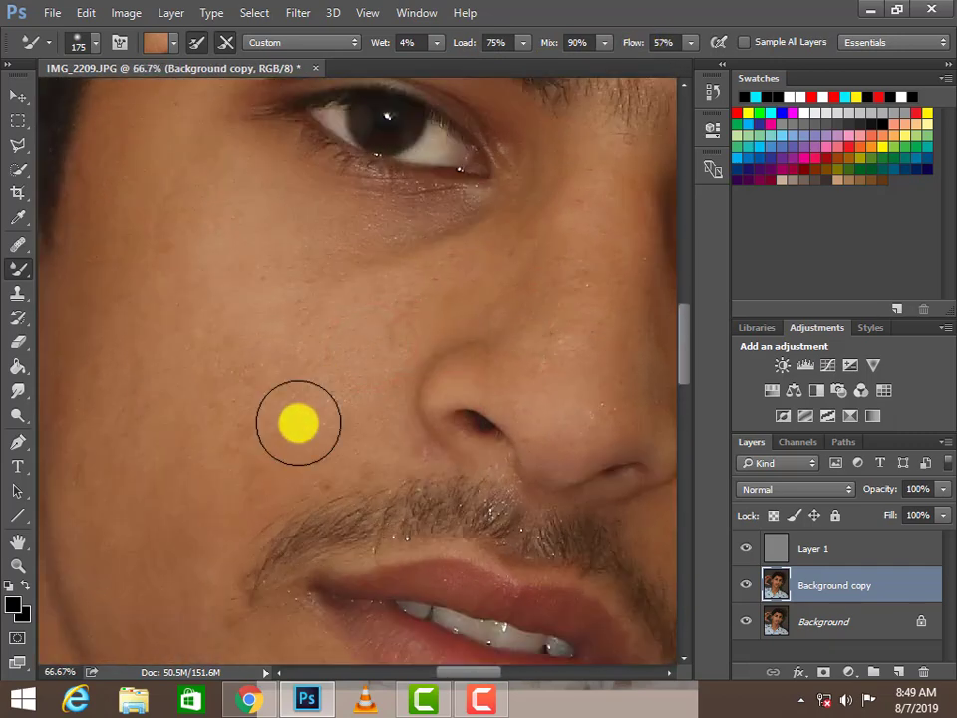
left_click_drag(299, 398, 342, 449)
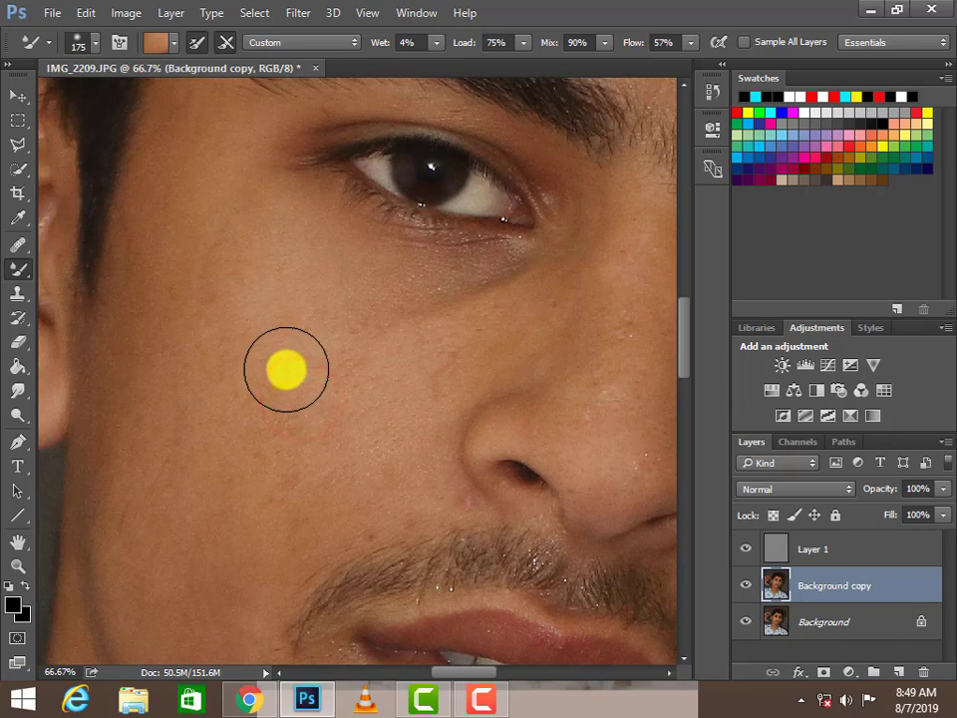
left_click(297, 354)
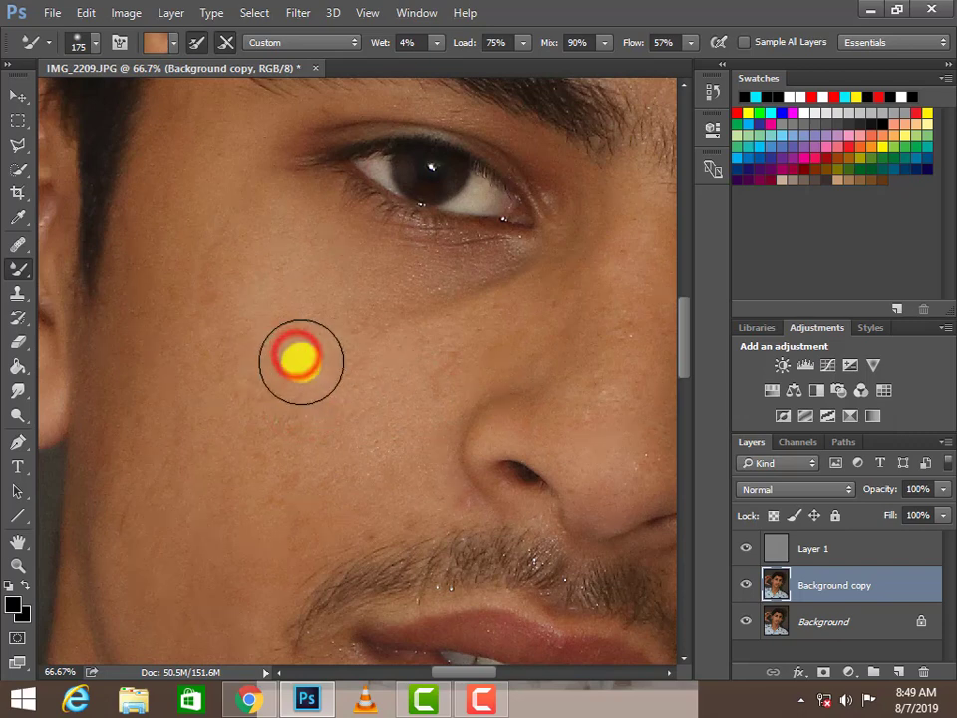
key("bracketleft")
left_click_drag(276, 385, 285, 427)
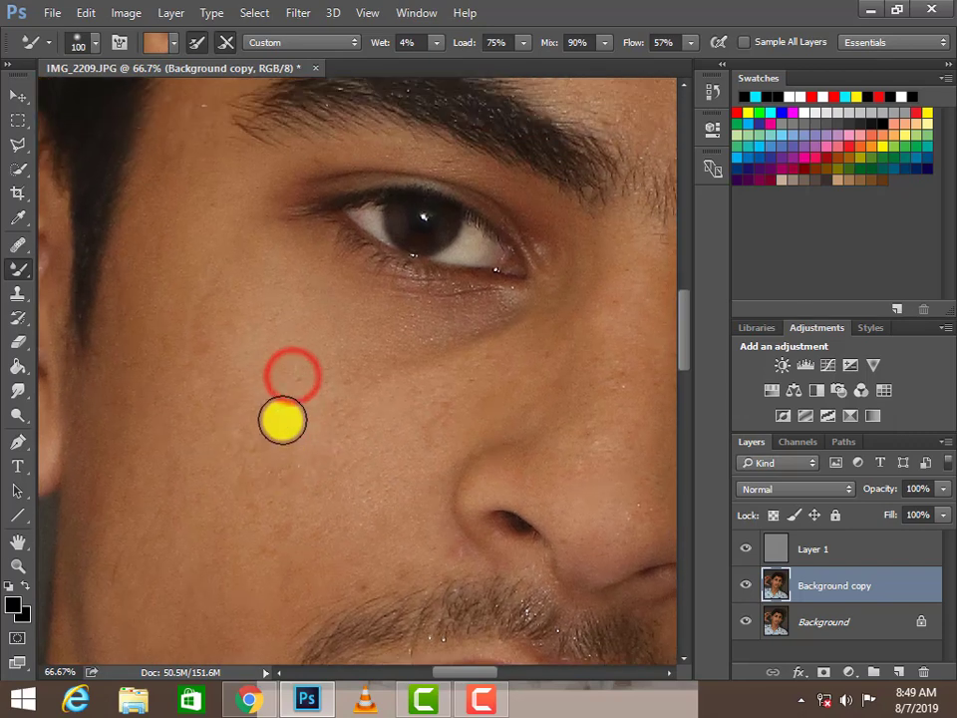
key("ctrl+minus")
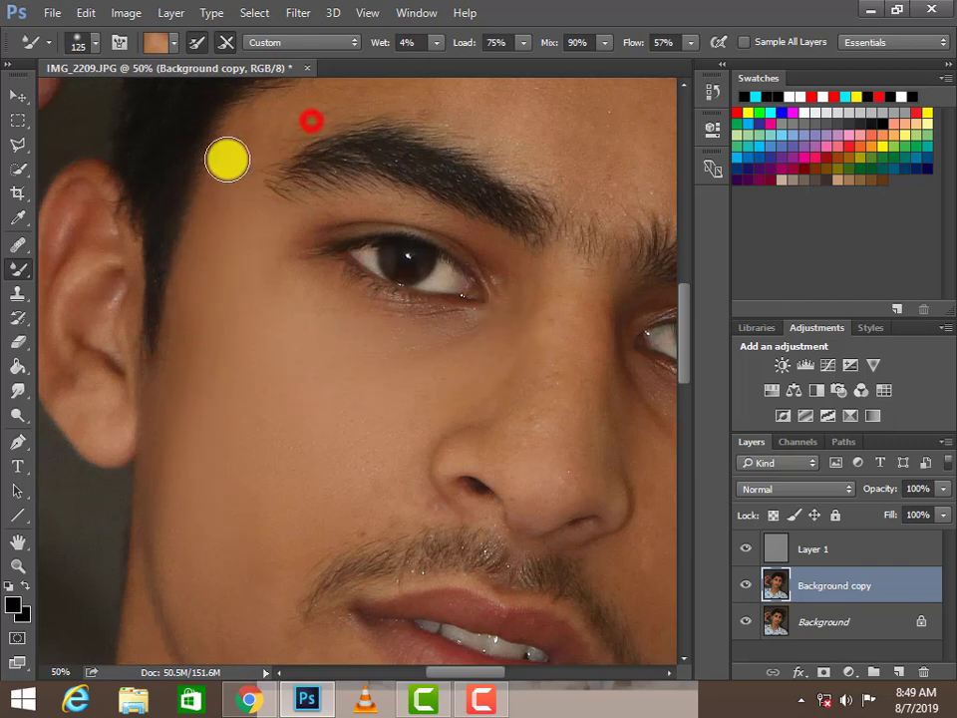
Smooth the forehead skin with the Mixer Brush, resizing it from 125 to 175 px
key("bracketleft")
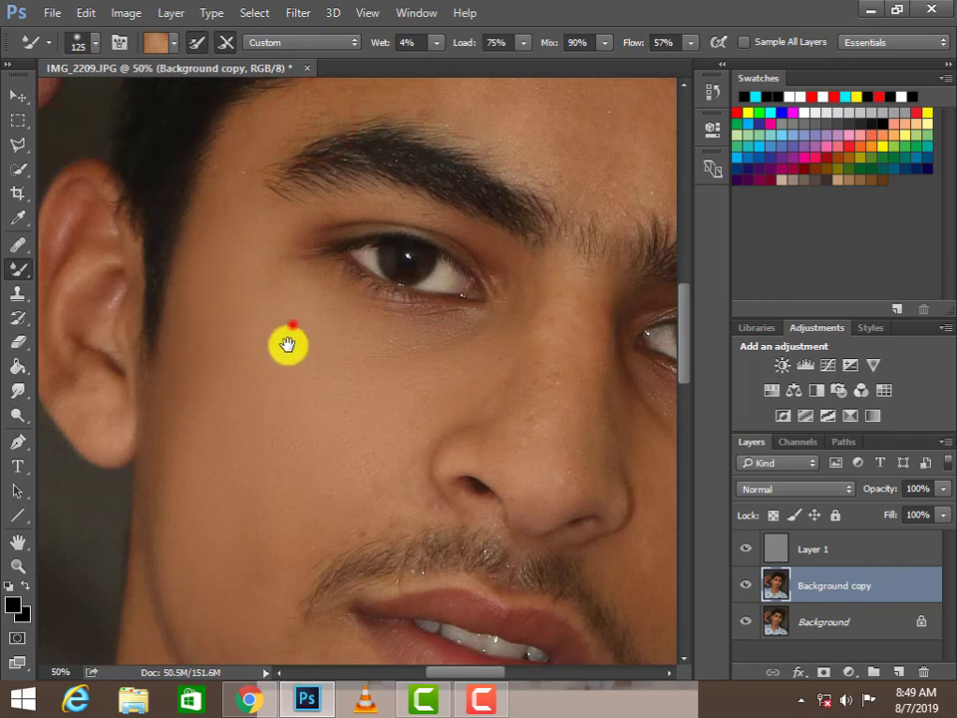
left_click_drag(287, 344, 236, 534)
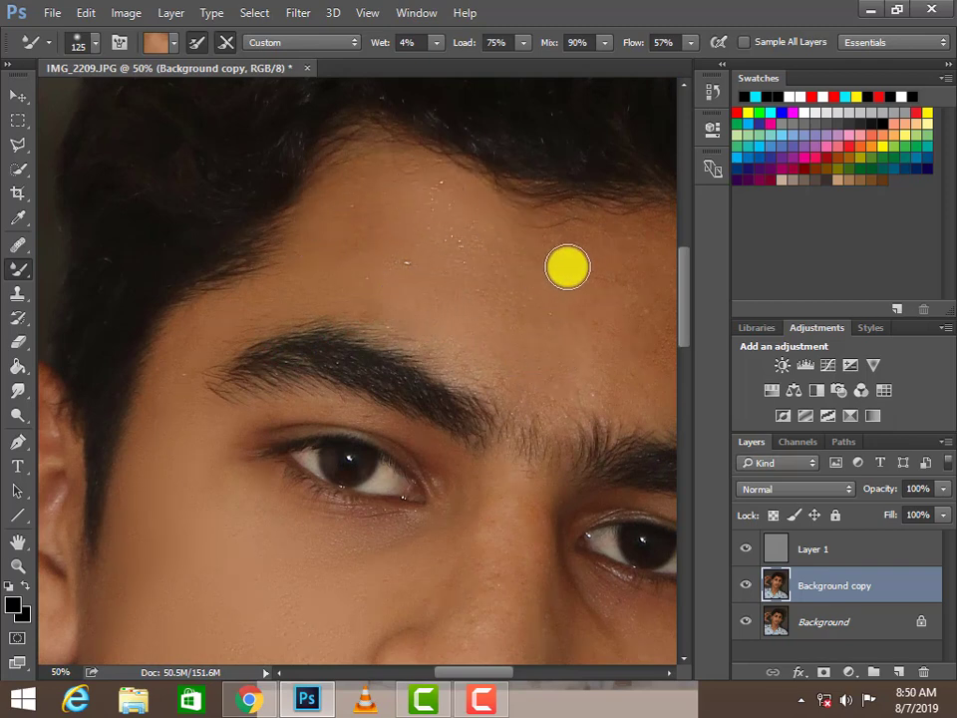
left_click_drag(566, 263, 312, 261)
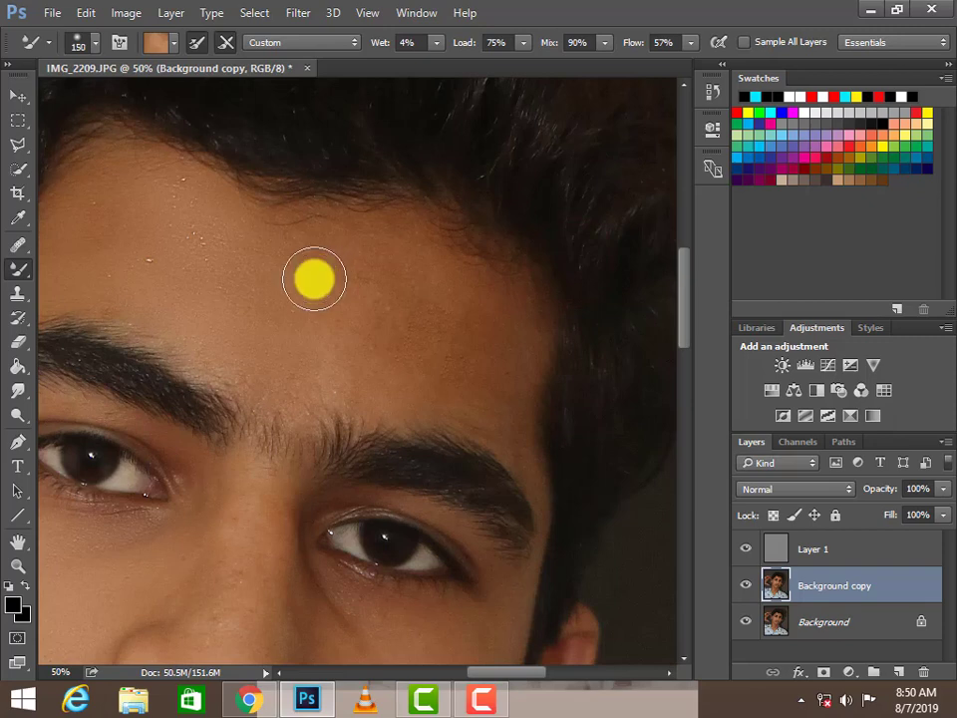
left_click(392, 251)
key("]")
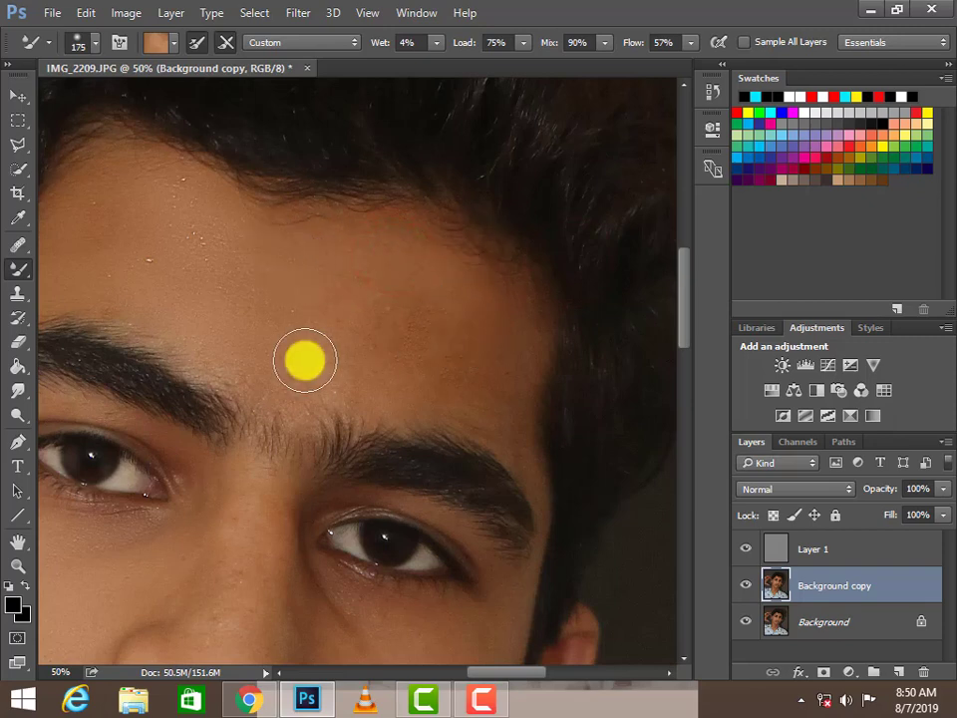
left_click_drag(305, 360, 500, 359)
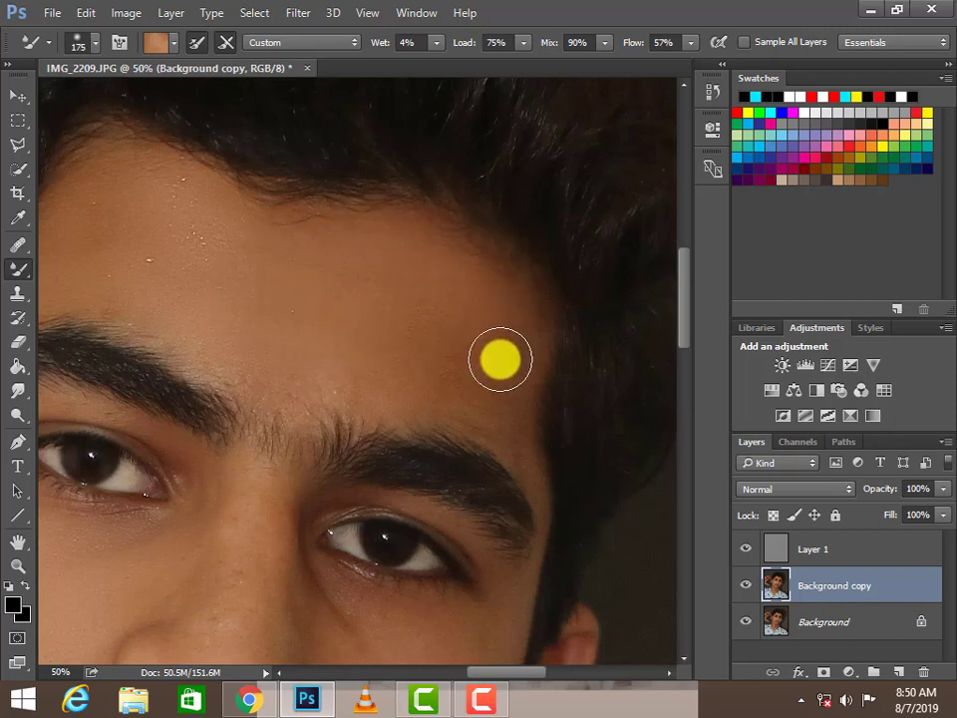
left_click_drag(327, 374, 387, 261)
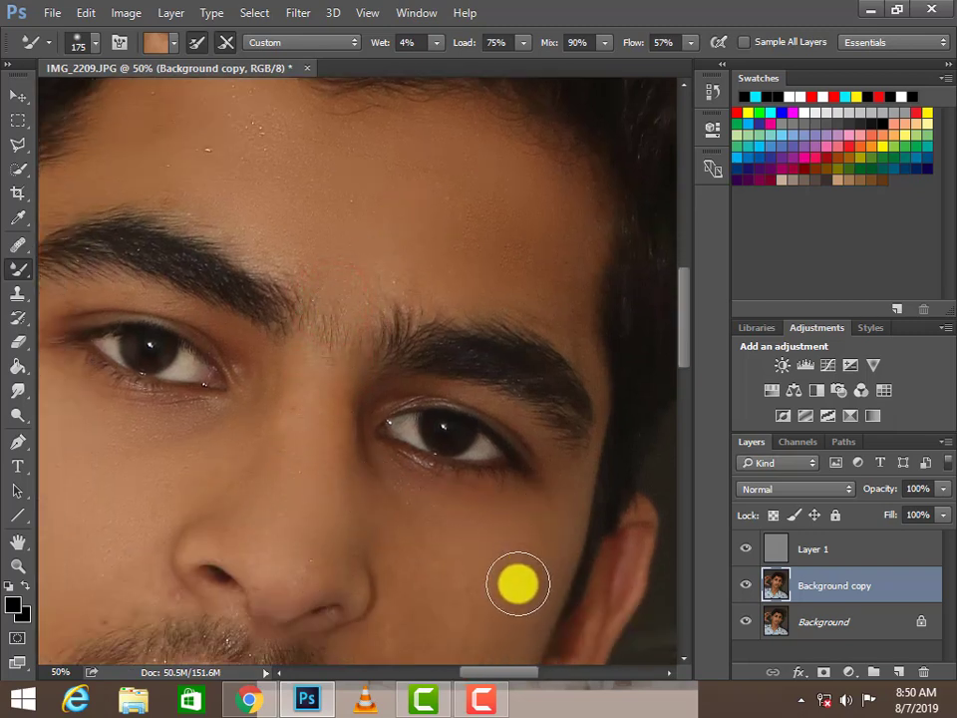
left_click_drag(475, 576, 474, 359)
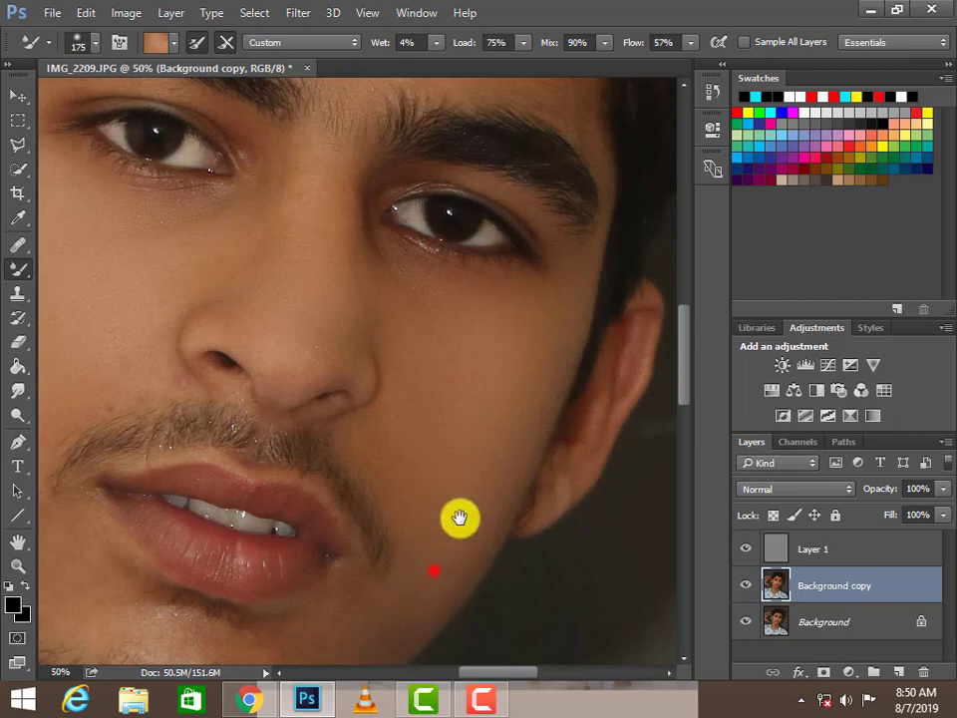
Blend the skin along the jaw and down the side and front of the neck with the Mixer Brush
mouse_move(435, 570)
left_mouse_down()
mouse_move(606, 331)
mouse_move(383, 369)
left_mouse_up()
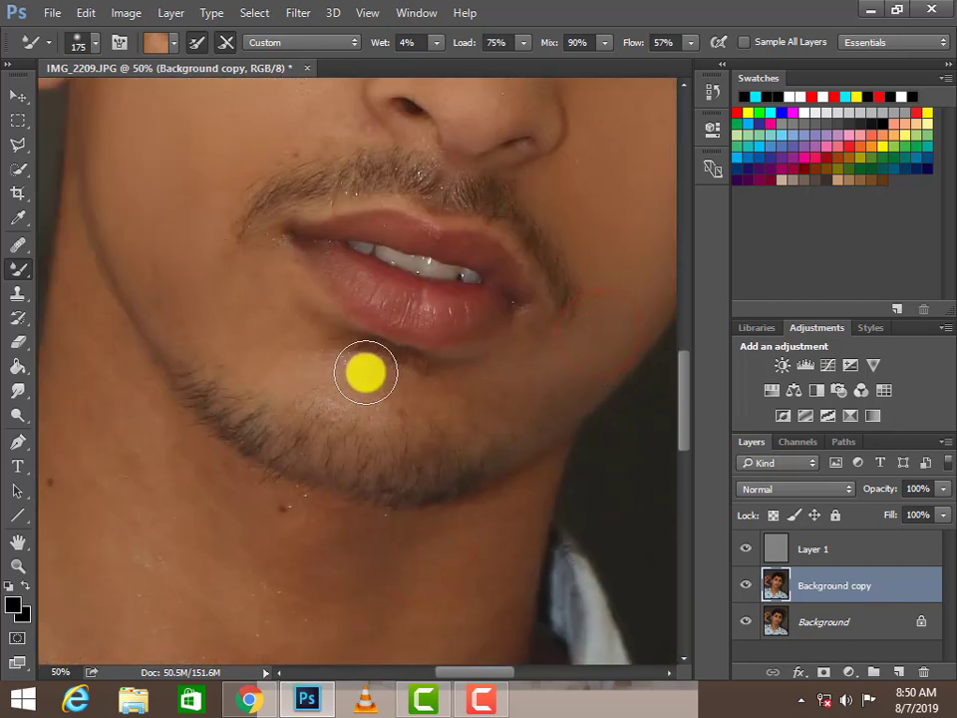
left_click_drag(198, 342, 220, 229)
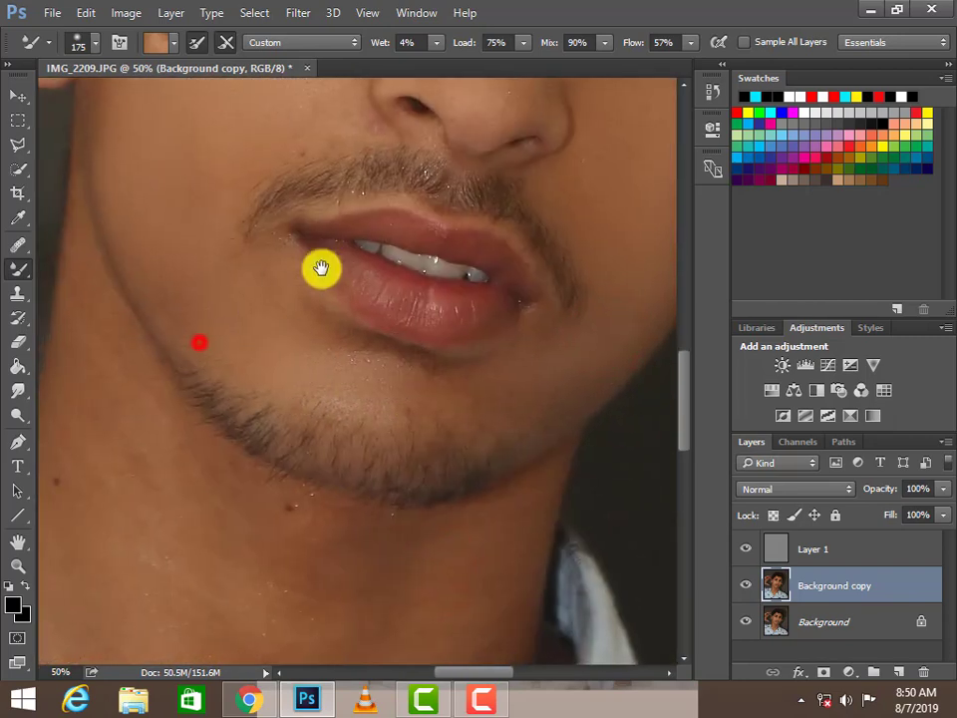
mouse_move(235, 183)
left_mouse_down()
mouse_move(256, 143)
mouse_move(210, 374)
left_mouse_up()
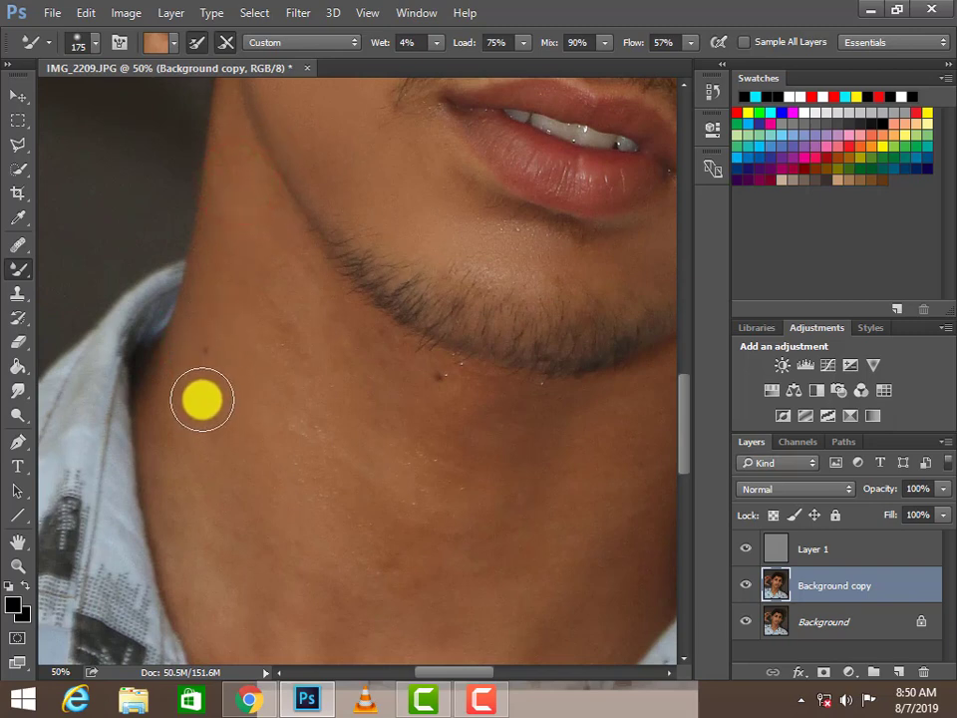
mouse_move(246, 442)
left_mouse_down()
mouse_move(290, 273)
mouse_move(335, 398)
mouse_move(404, 391)
mouse_move(300, 599)
mouse_move(350, 577)
left_mouse_up()
Smooth the lower neck toward the collar, then zoom out and back in to check
left_click_drag(293, 628, 269, 342)
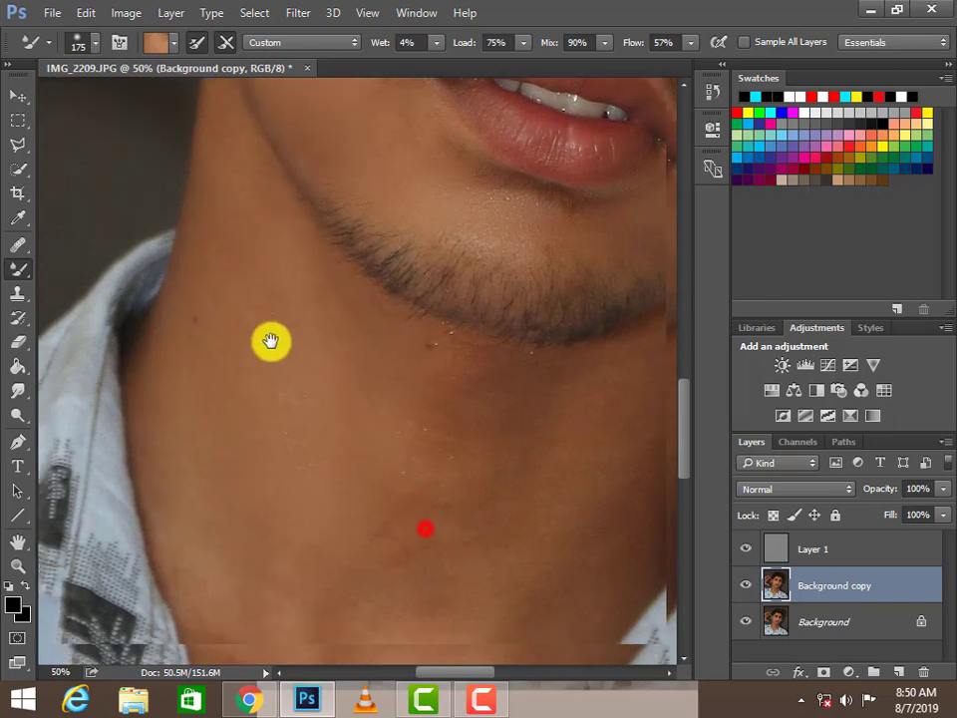
mouse_move(247, 499)
left_mouse_down()
mouse_move(124, 534)
mouse_move(81, 529)
mouse_move(208, 598)
mouse_move(487, 372)
mouse_move(414, 391)
mouse_move(255, 357)
mouse_move(280, 214)
mouse_move(270, 203)
mouse_move(397, 239)
mouse_move(368, 295)
mouse_move(490, 406)
mouse_move(204, 341)
mouse_move(344, 391)
left_mouse_up()
scroll(336, 420, "down", 2)
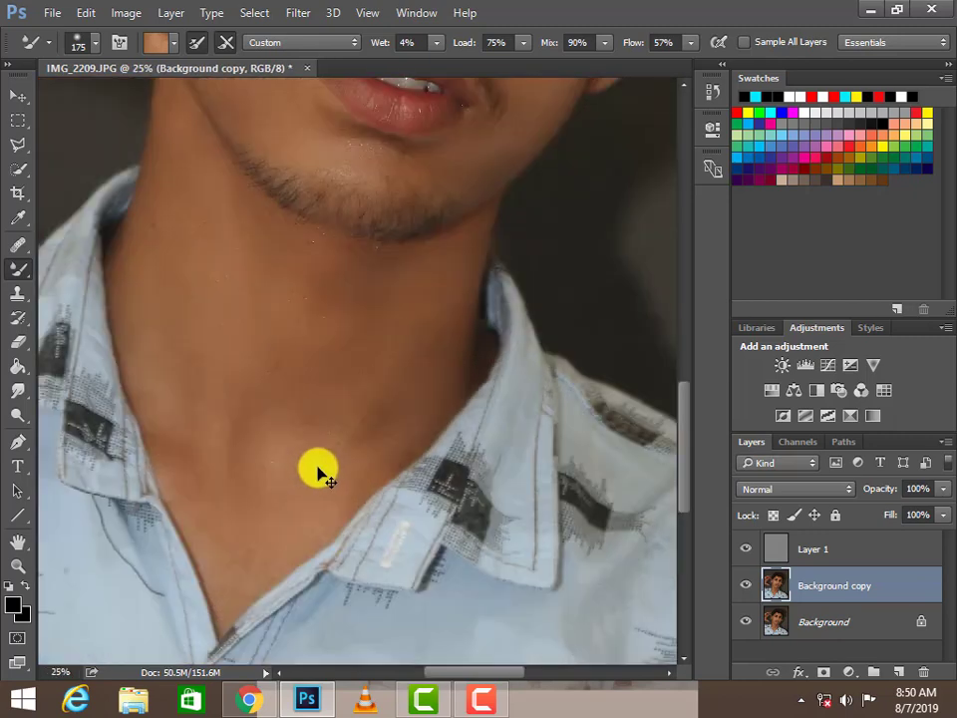
scroll(316, 470, "down", 2)
scroll(375, 436, "up", 3)
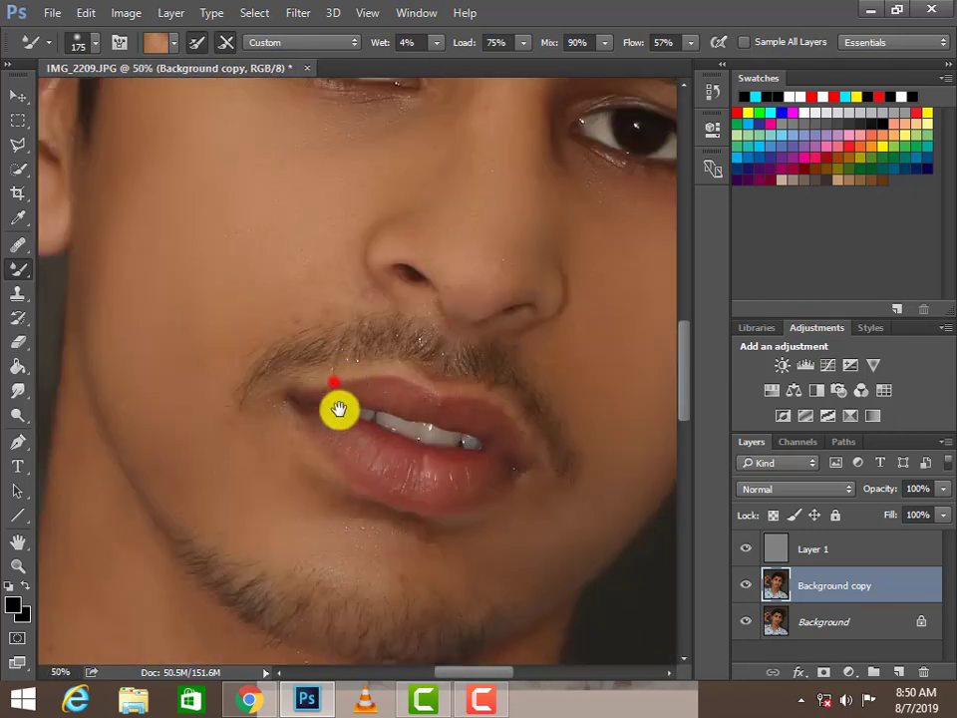
scroll(338, 406, "up", 3)
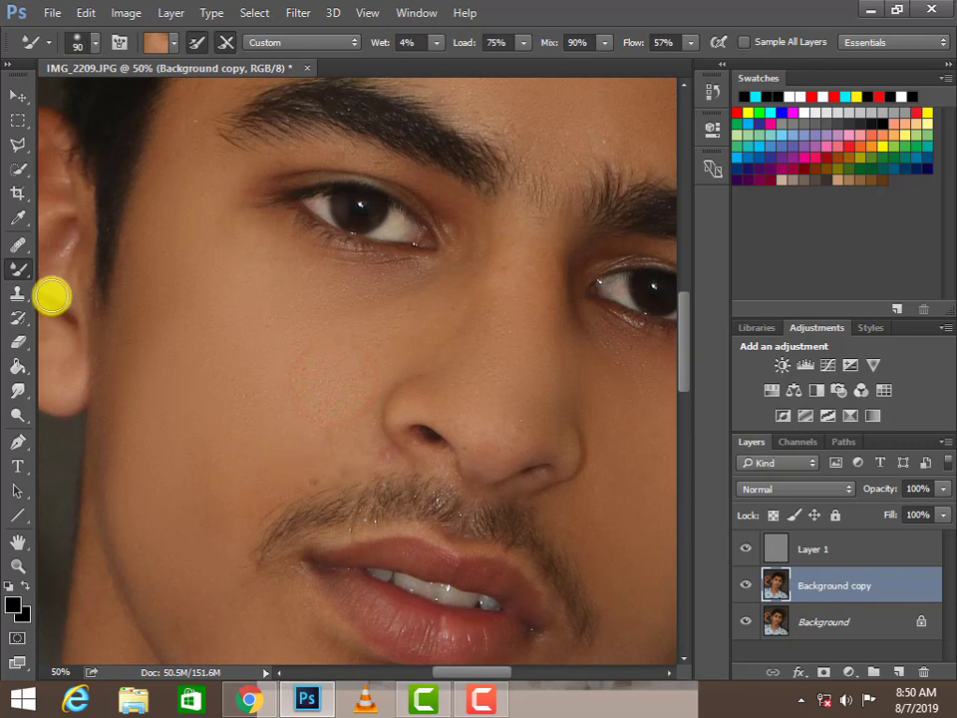
Heal the spot above the upper lip with a sampled Healing Brush, then reselect the Mixer Brush
right_click(22, 257)
left_click(64, 255)
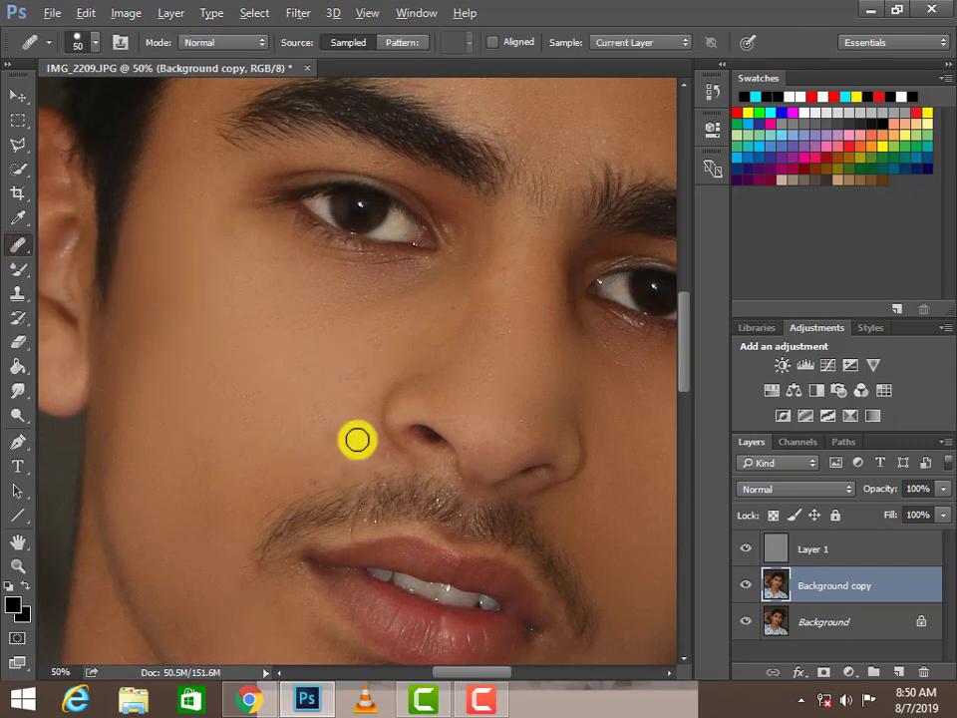
left_click(324, 431)
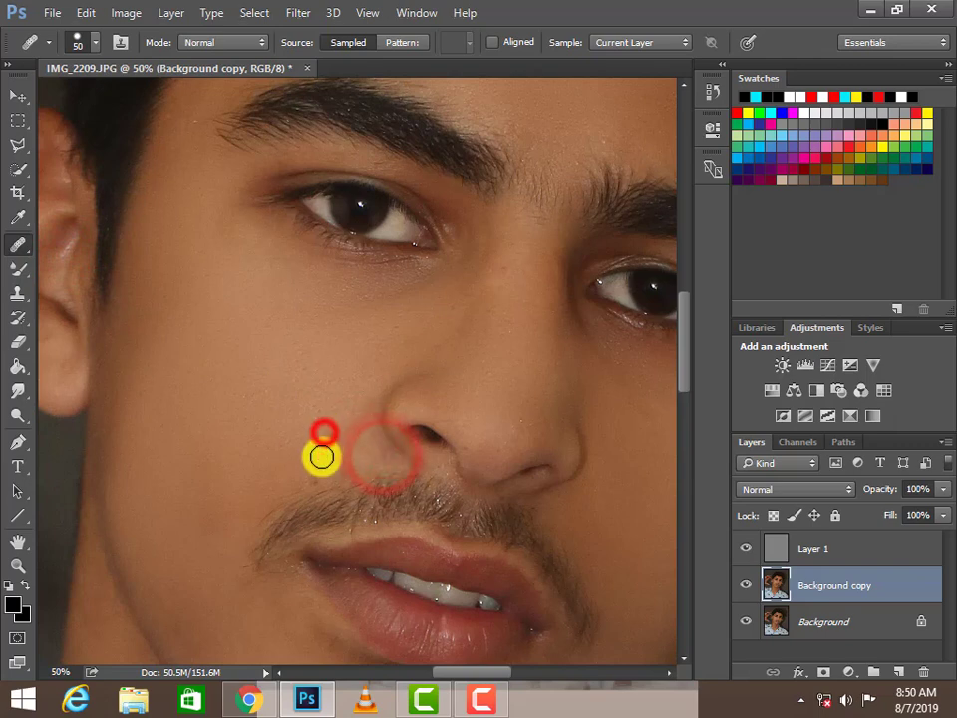
left_click_drag(314, 472, 326, 468)
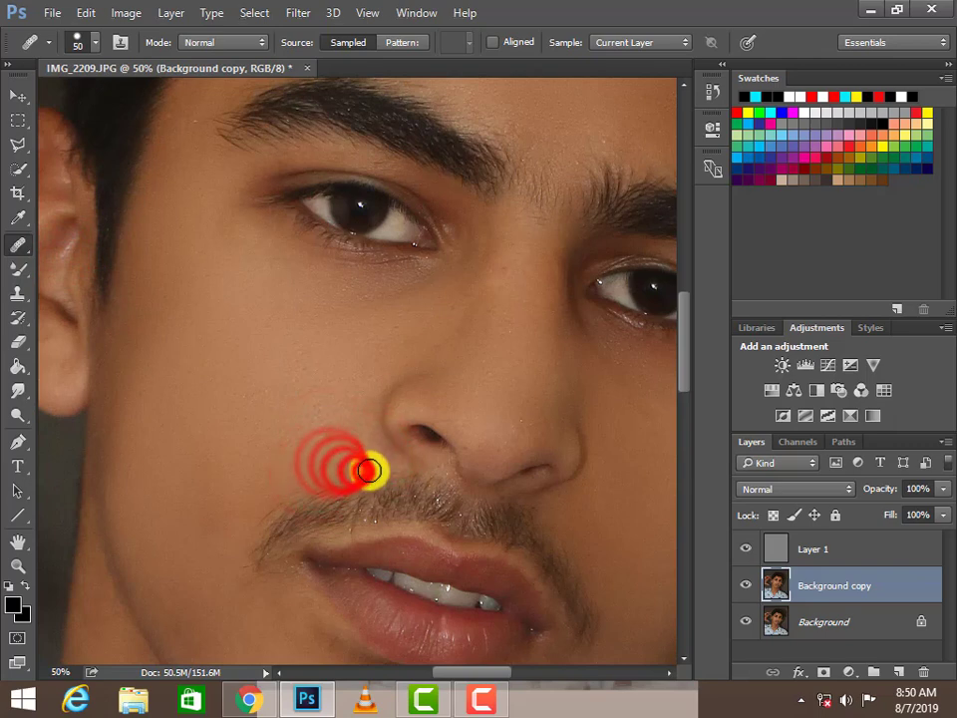
left_click(25, 277)
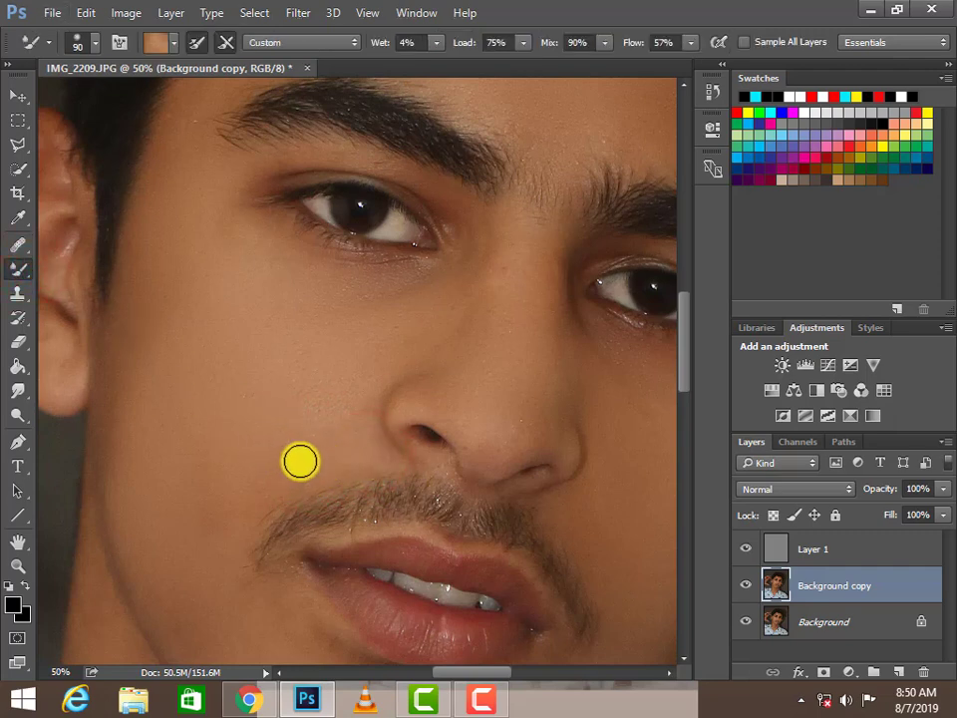
left_click_drag(322, 419, 293, 465)
Toggle the Background copy's visibility to compare before and after, leaving it visible
left_click(744, 586)
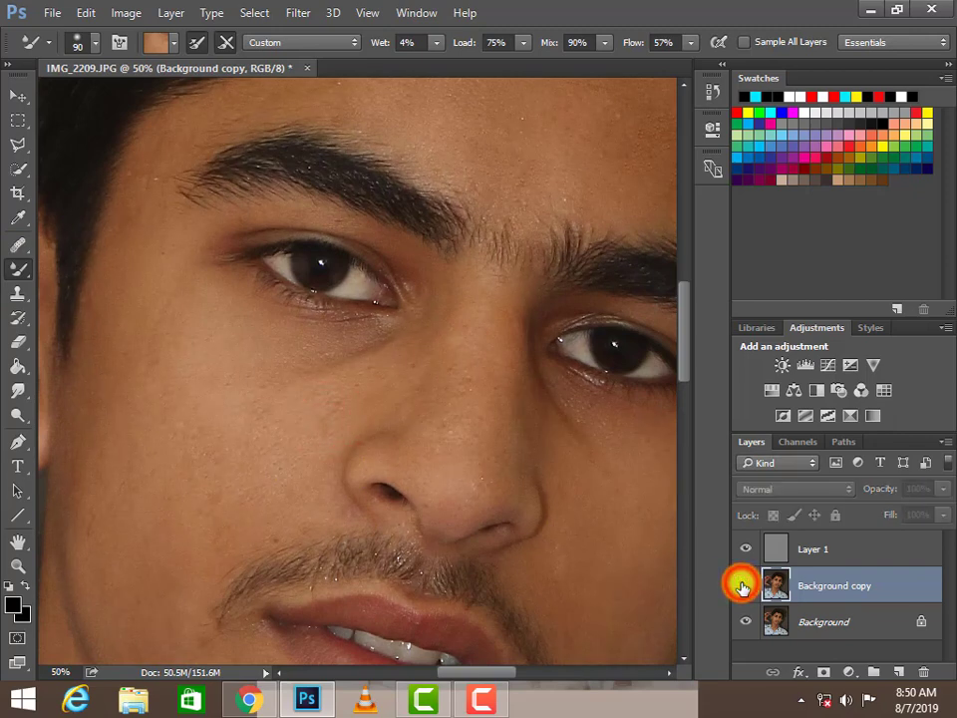
left_click(744, 586)
left_click(744, 587)
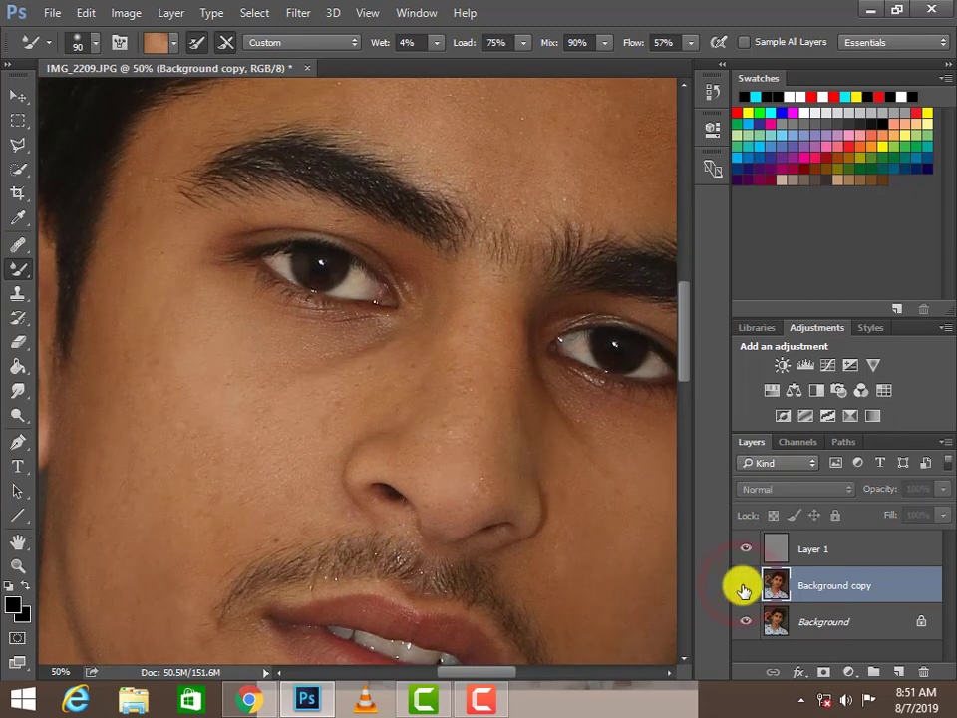
key("ctrl+minus")
left_click(744, 586)
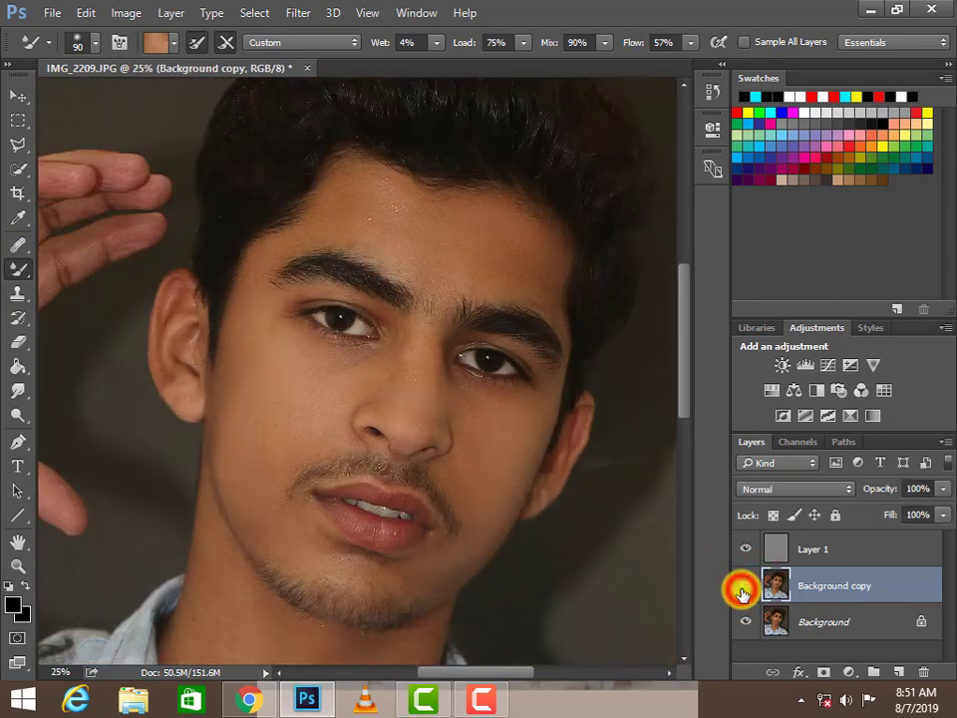
left_click(743, 586)
left_click(743, 587)
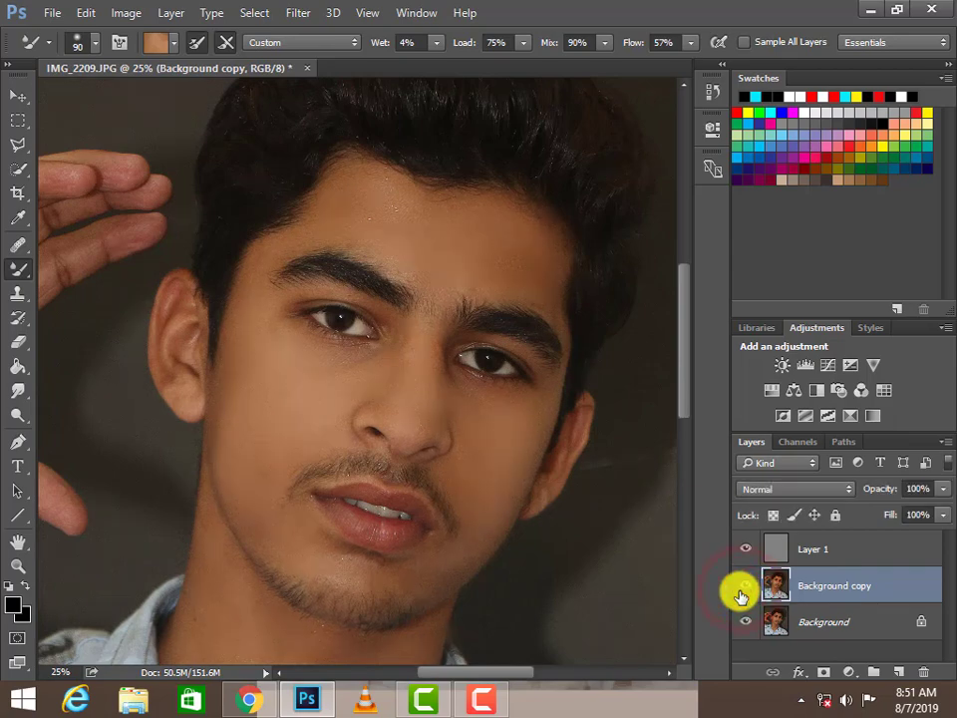
key("ctrl+plus")
key("ctrl+plus")
key("ctrl+plus")
Blend a patch of skin below the eye with the Mixer Brush
mouse_move(449, 615)
left_mouse_down()
mouse_move(369, 556)
mouse_move(406, 515)
mouse_move(292, 577)
mouse_move(391, 419)
mouse_move(316, 439)
mouse_move(425, 333)
left_mouse_up()
scroll(399, 379, "up", 1)
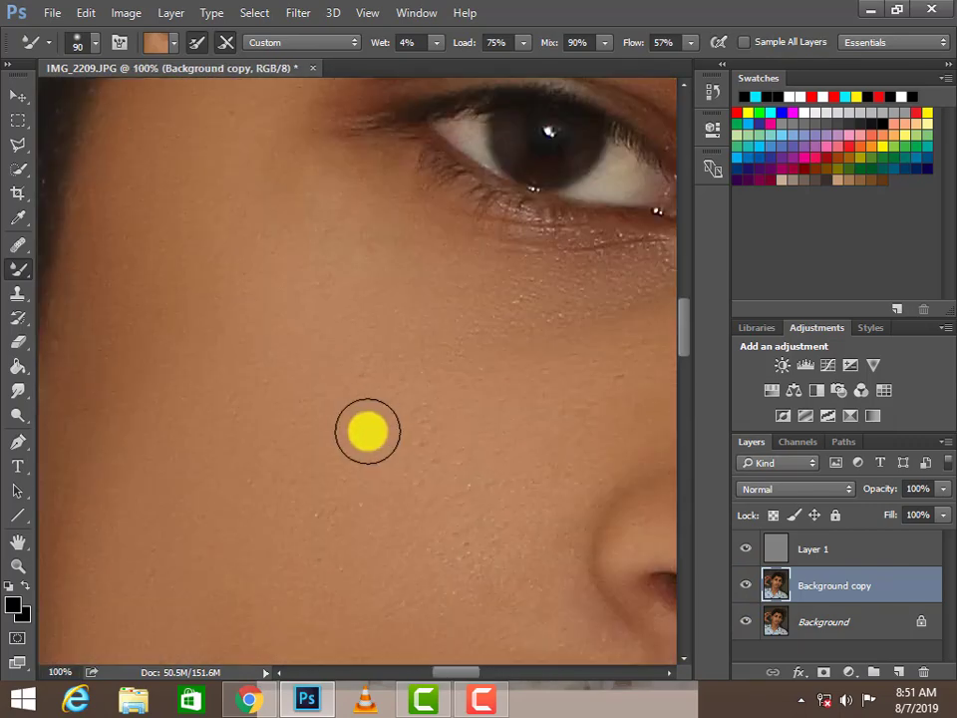
mouse_move(365, 429)
left_mouse_down()
mouse_move(430, 207)
mouse_move(353, 320)
left_mouse_up()
mouse_move(349, 558)
left_mouse_down()
mouse_move(336, 416)
mouse_move(514, 454)
mouse_move(325, 400)
mouse_move(464, 267)
mouse_move(441, 388)
left_mouse_up()
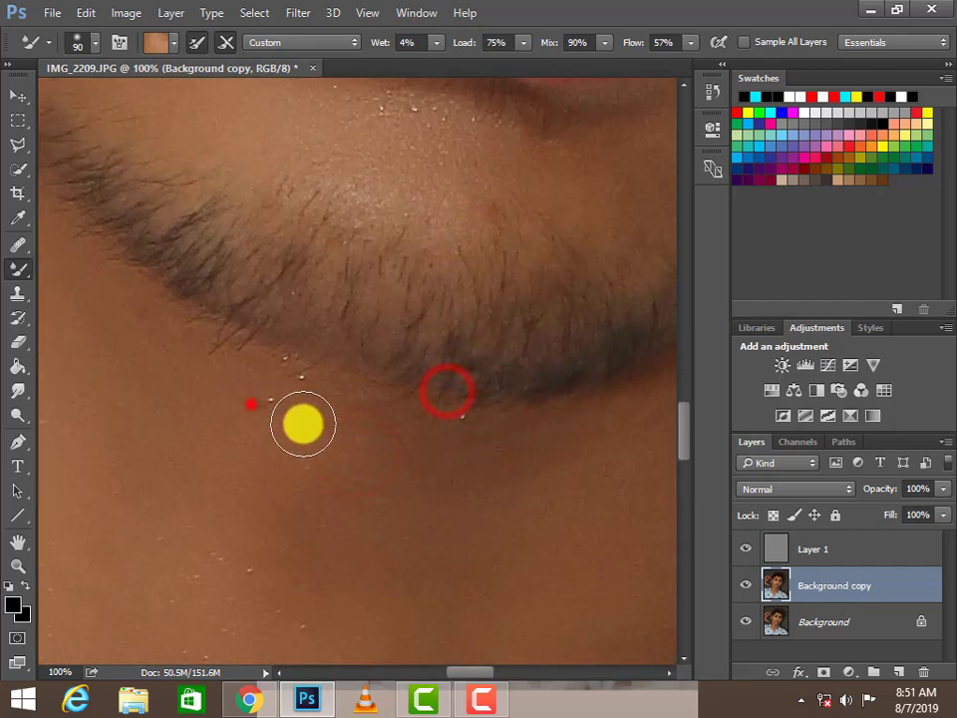
left_click(241, 401)
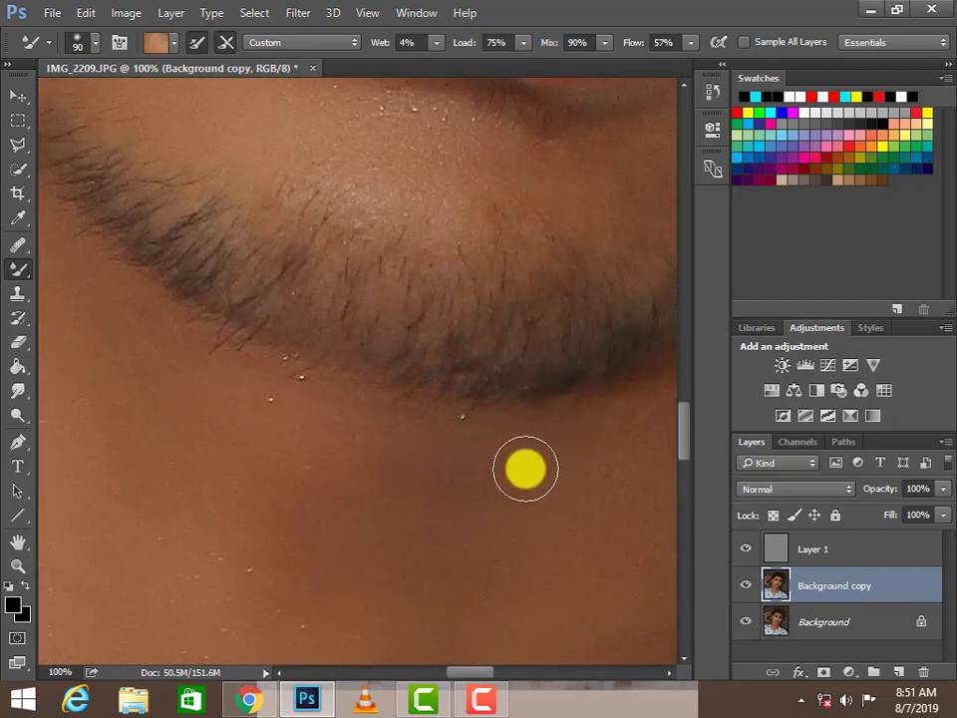
mouse_move(342, 641)
left_mouse_down()
mouse_move(486, 626)
mouse_move(320, 493)
mouse_move(449, 428)
mouse_move(437, 342)
mouse_move(429, 406)
left_mouse_up()
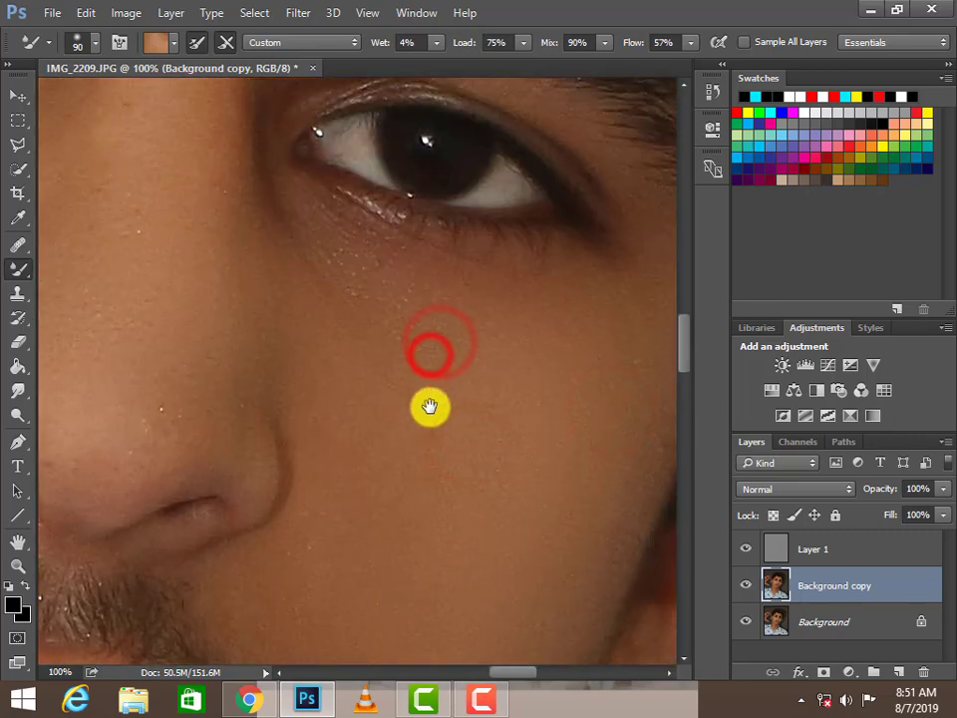
Blend the skin on the neck and enlarge the Mixer Brush to 200 px
scroll(430, 405, "down", 2)
scroll(439, 419, "down", 2)
scroll(450, 430, "down", 1)
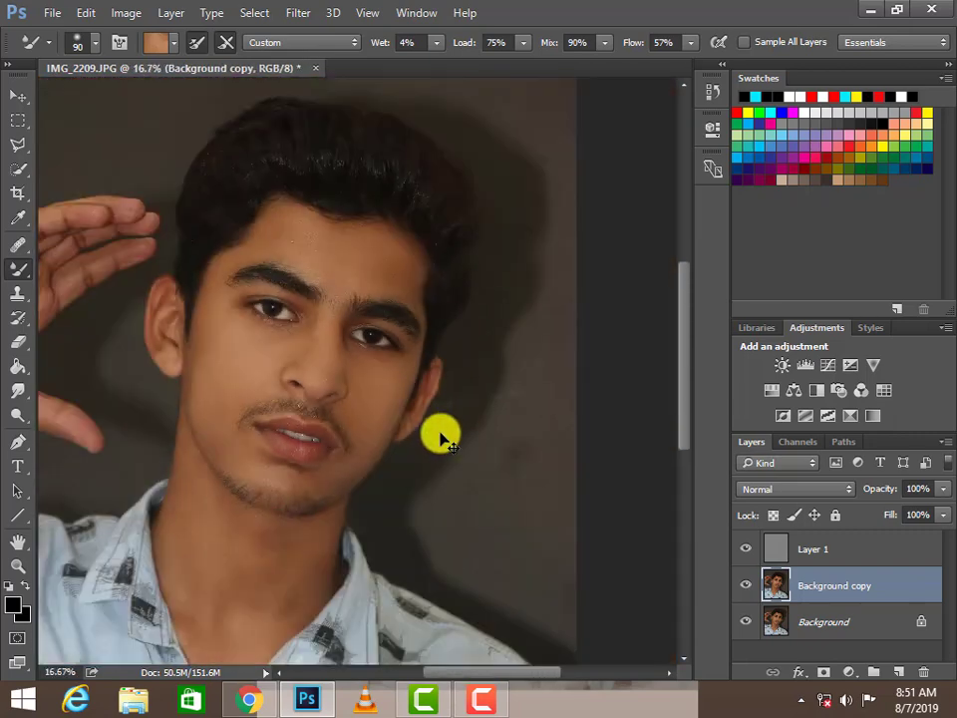
scroll(431, 444, "down", 1)
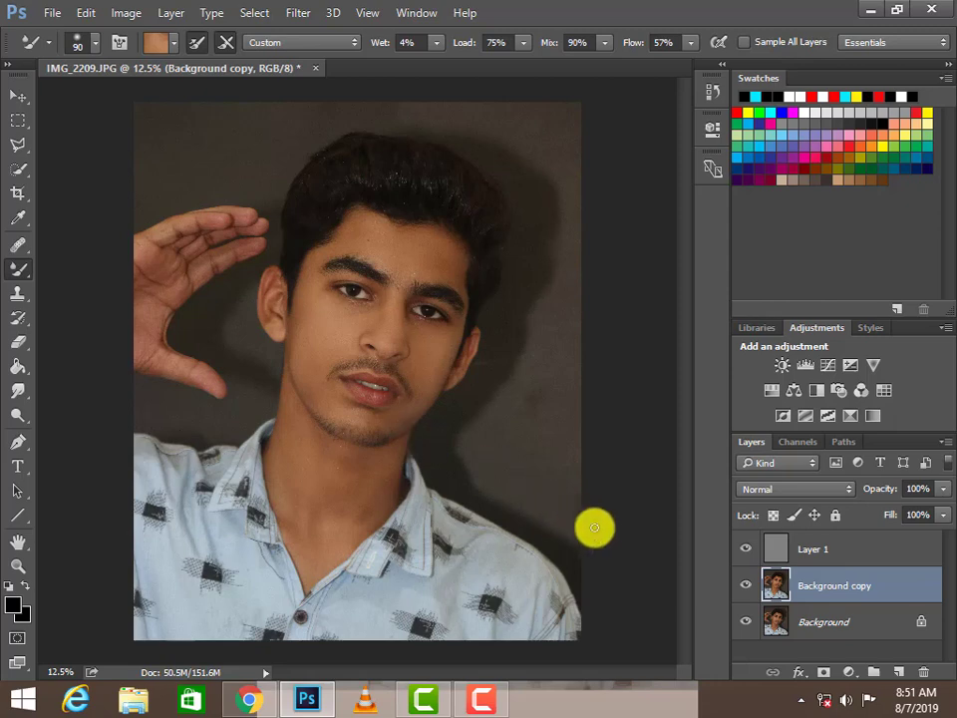
scroll(278, 523, "up", 2)
scroll(348, 487, "up", 1)
left_click_drag(294, 516, 344, 292)
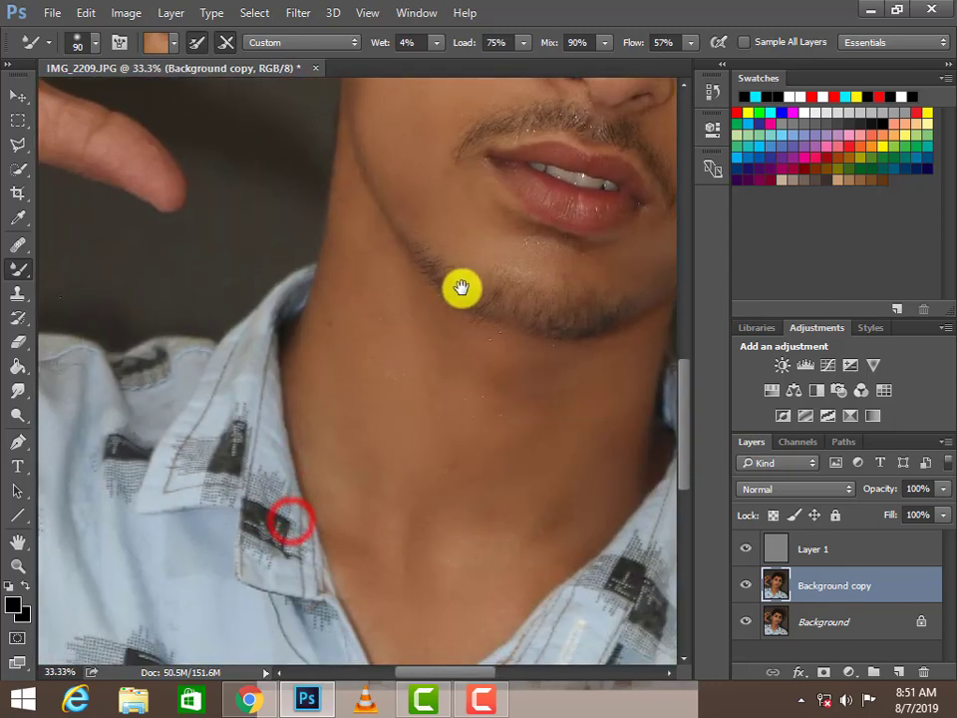
left_click(363, 434)
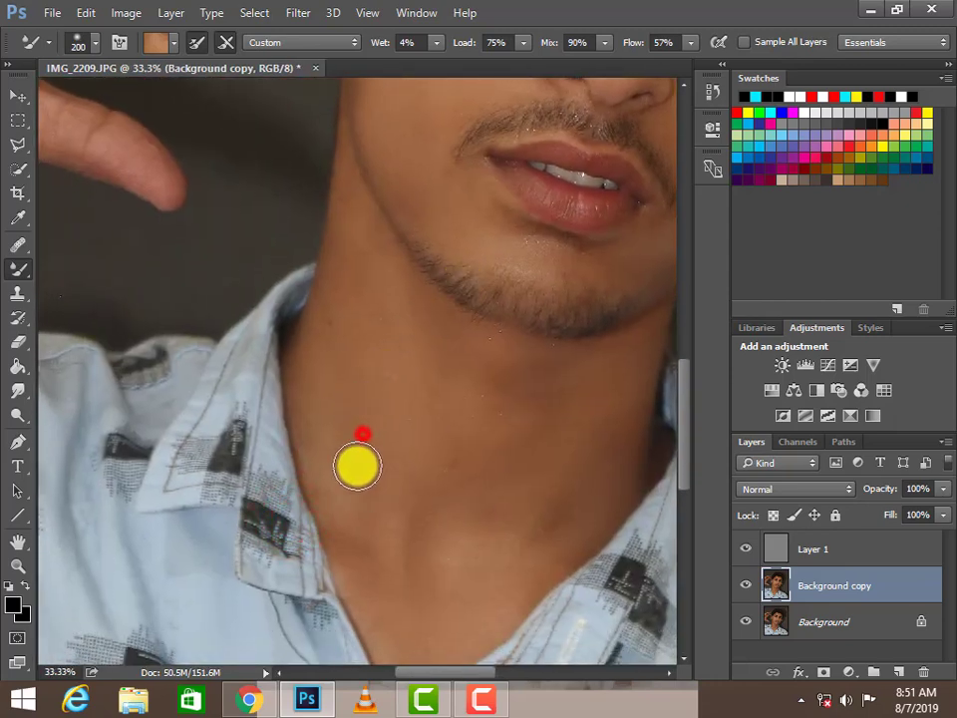
key("bracketright")
key("bracketright")
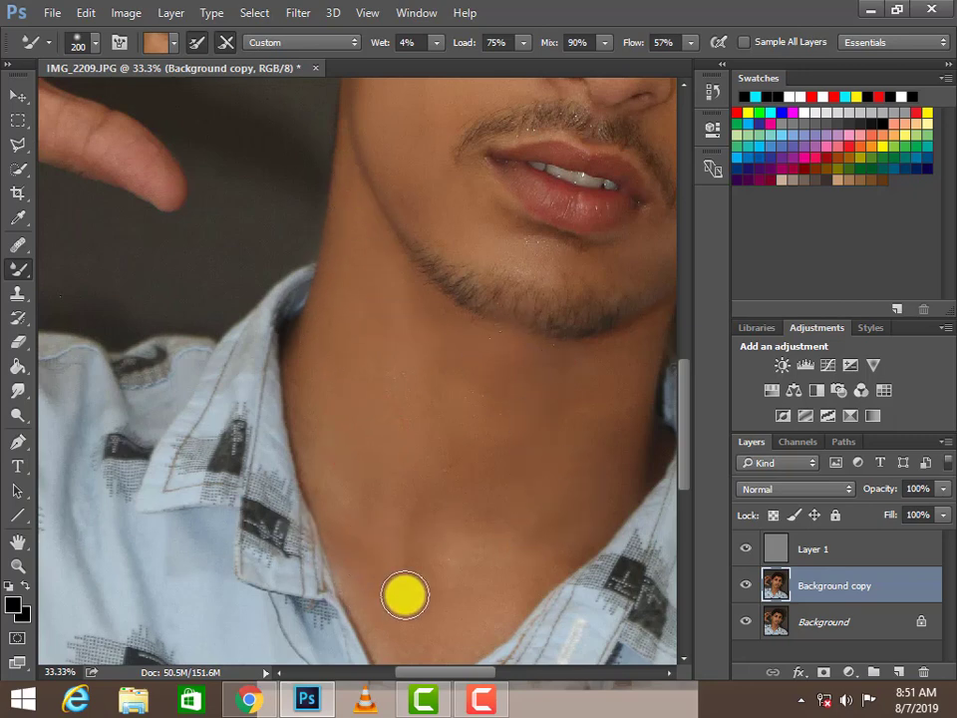
left_click_drag(292, 523, 421, 498)
left_click(739, 583)
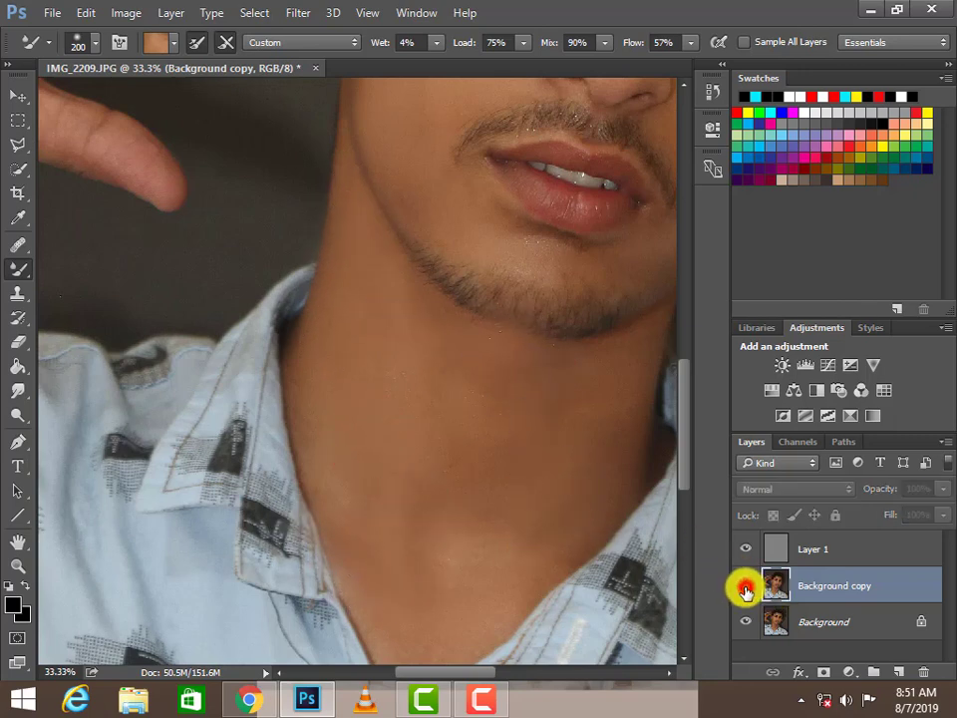
left_click(744, 591)
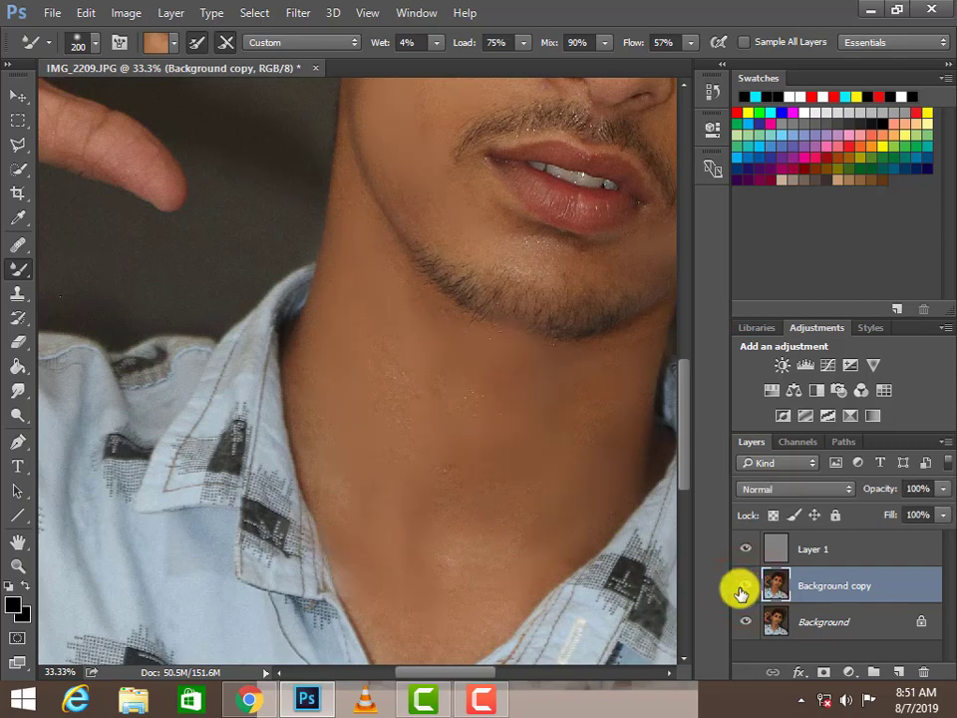
key("ctrl+minus")
key("ctrl+minus")
key("ctrl+minus")
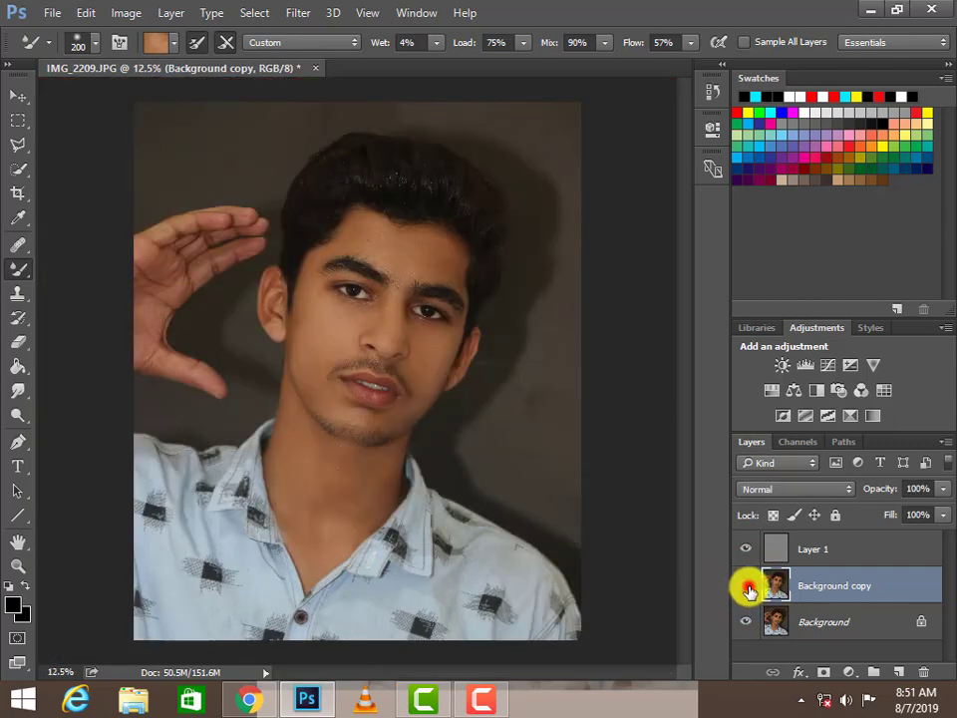
left_click(748, 589)
left_click(749, 590)
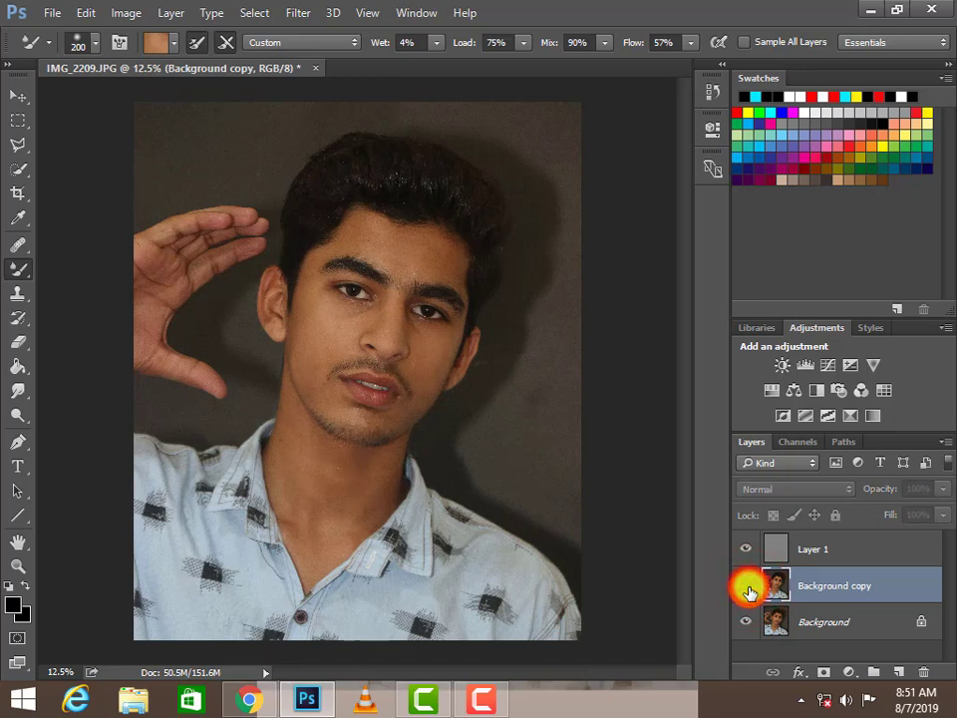
key("ctrl+plus")
key("ctrl+plus")
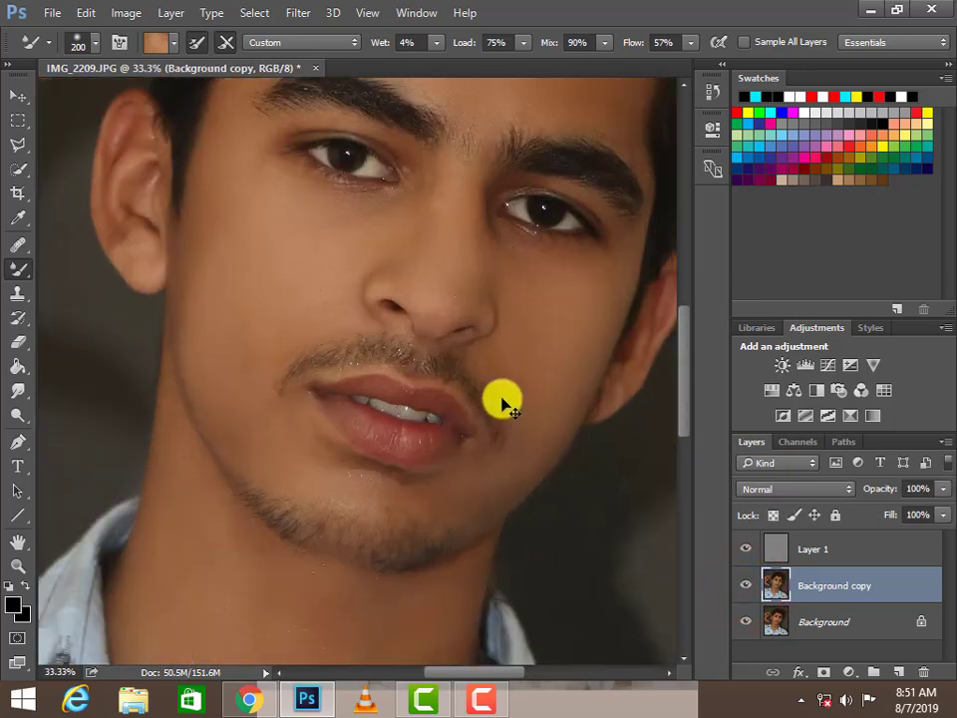
scroll(483, 516, "up", 4)
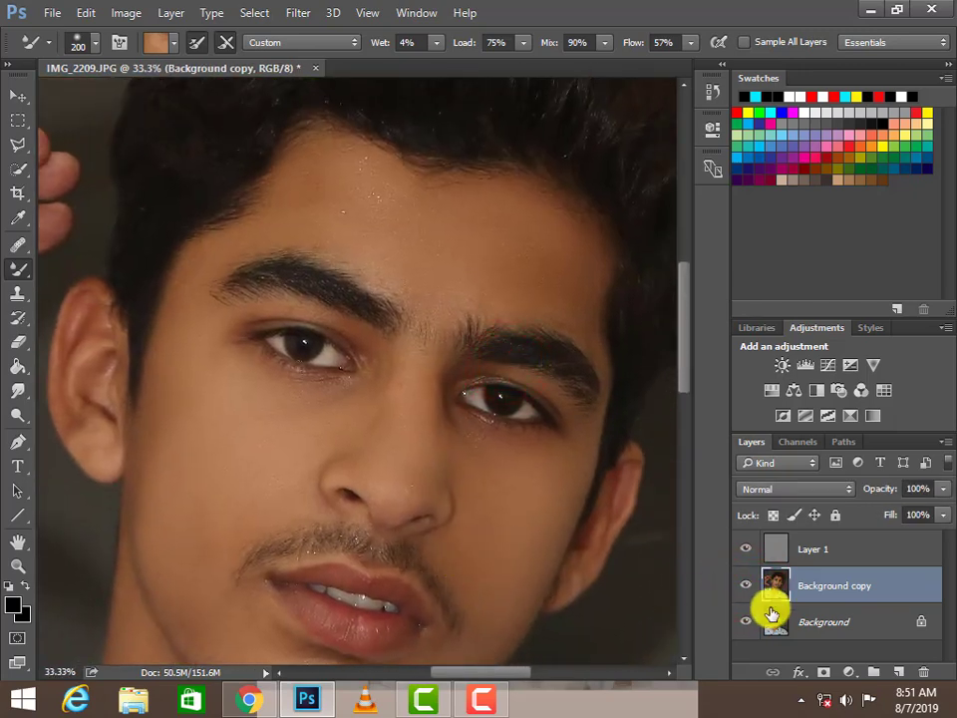
Merge the gray Layer 1 with the Background copy and open the Camera Raw Filter on it
left_click(819, 547, "shift")
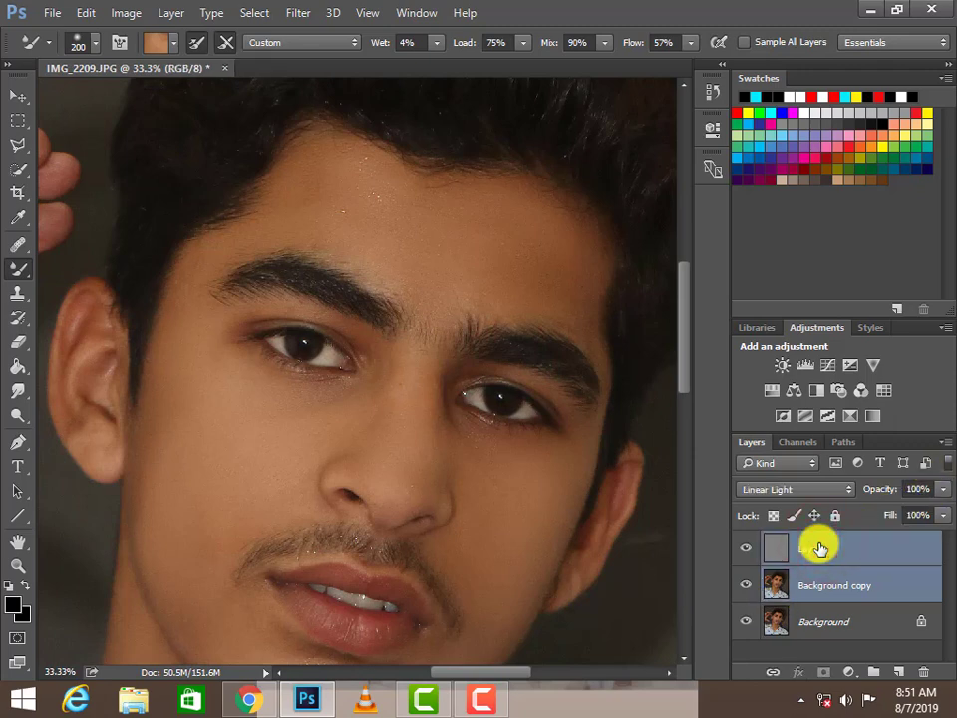
key("ctrl+e")
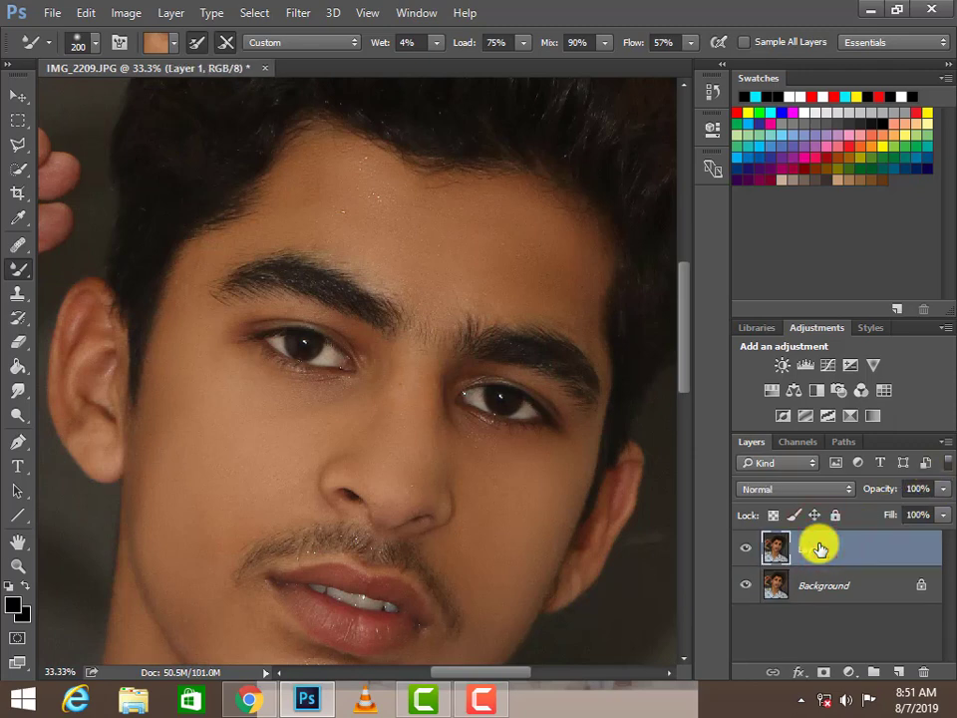
key("ctrl+z")
key("ctrl+z")
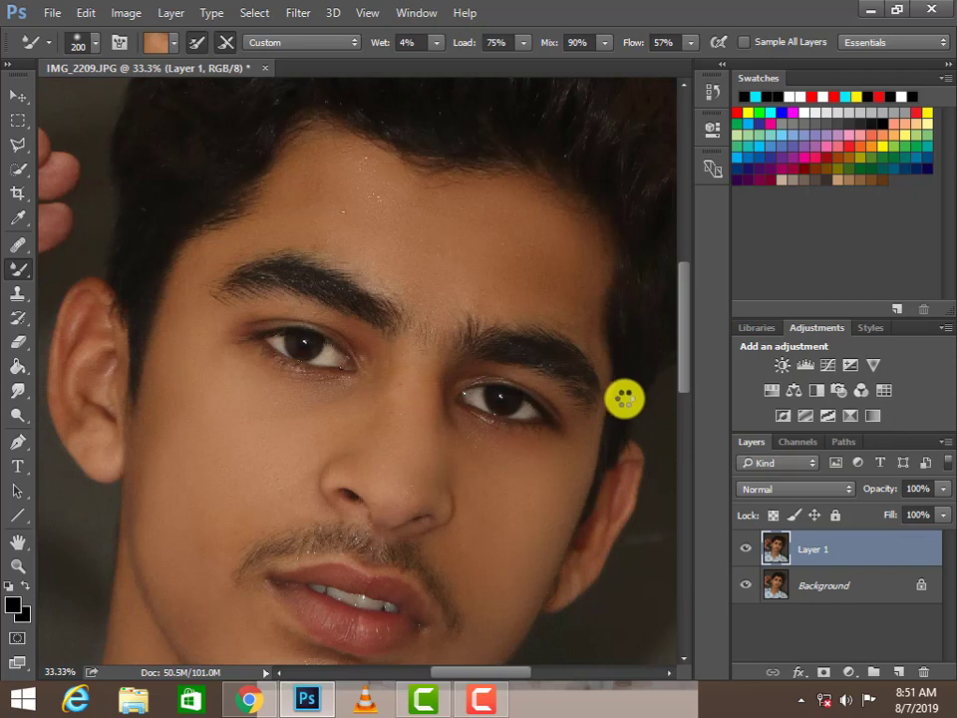
key("ctrl+shift+a")
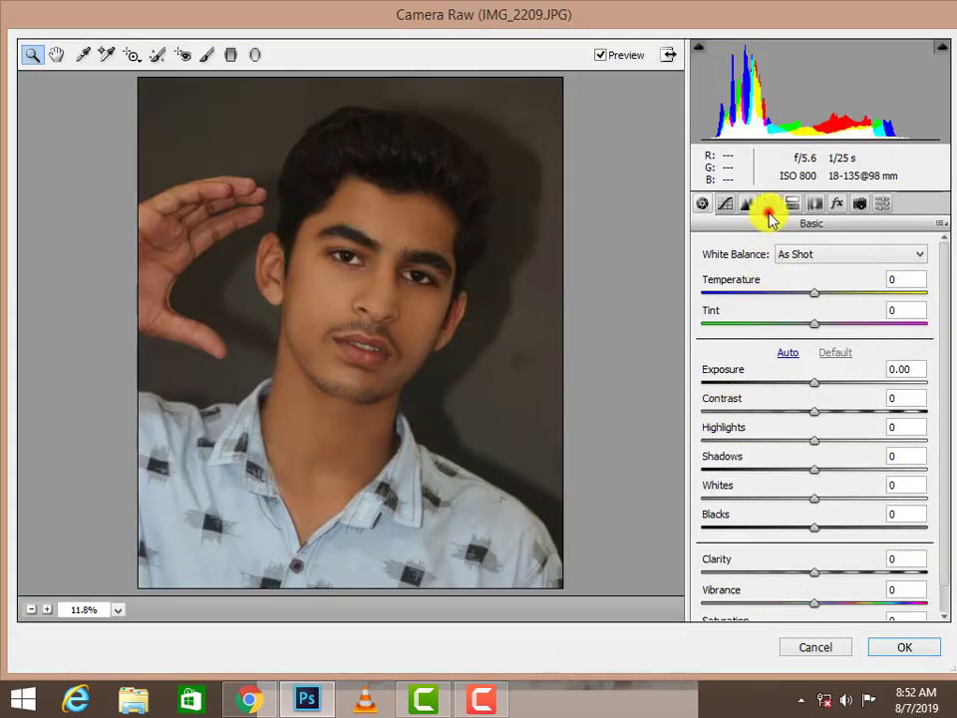
In Camera Raw HSL, set Oranges saturation to -18 and luminance to +8, then apply
left_click(769, 212)
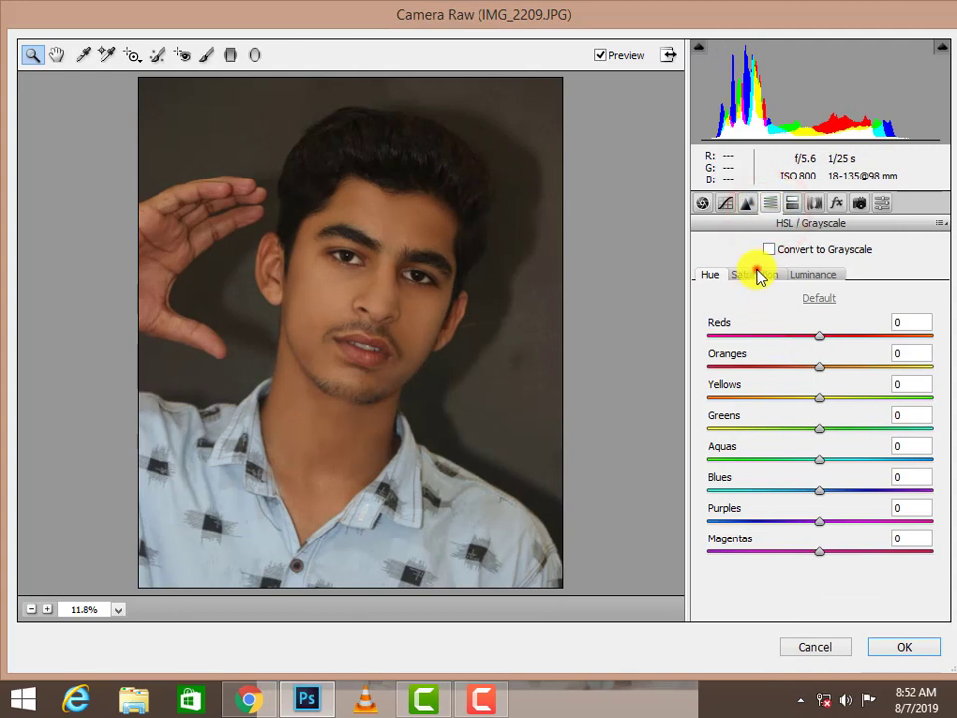
left_click(755, 274)
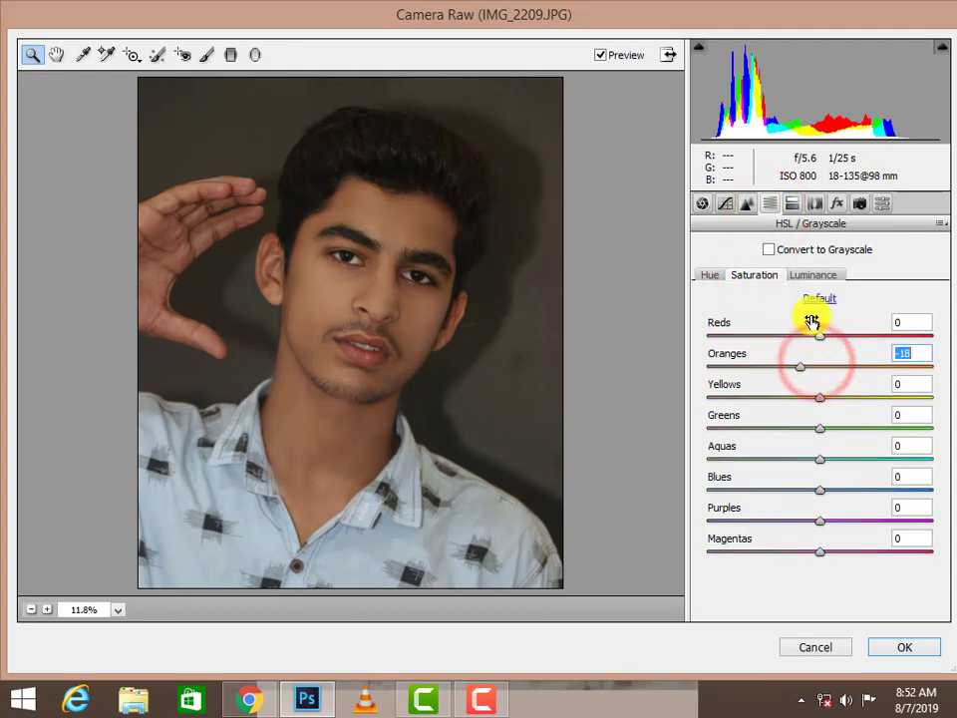
left_click(813, 275)
left_click_drag(820, 365, 826, 371)
left_click(887, 647)
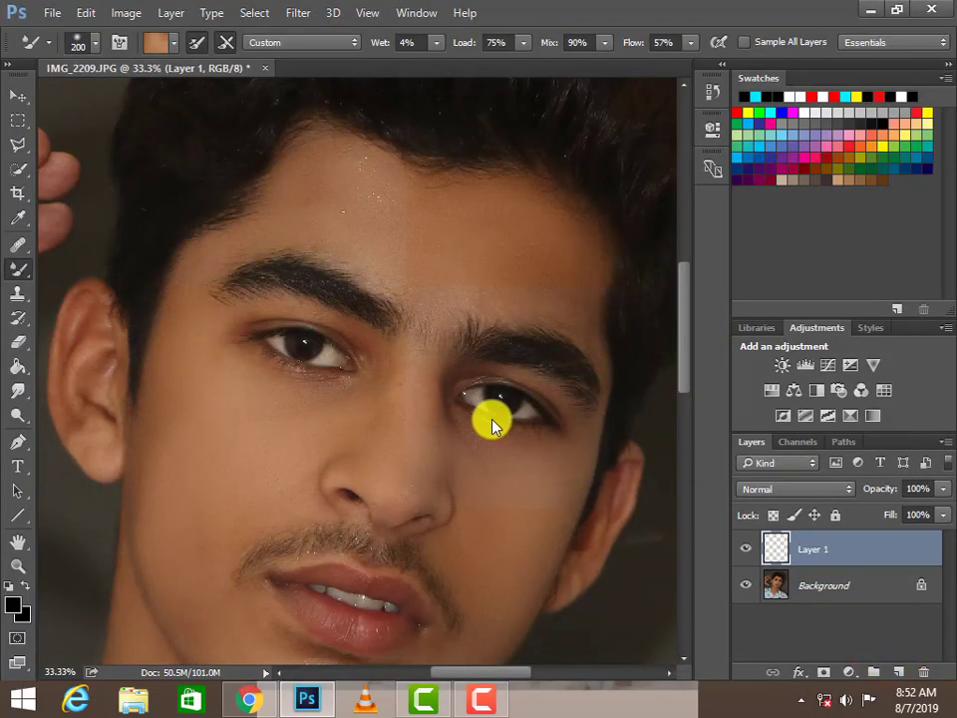
Pan over the chin, eyes, forehead, nose and lips to inspect the smoothing
scroll(524, 483, "down", 1)
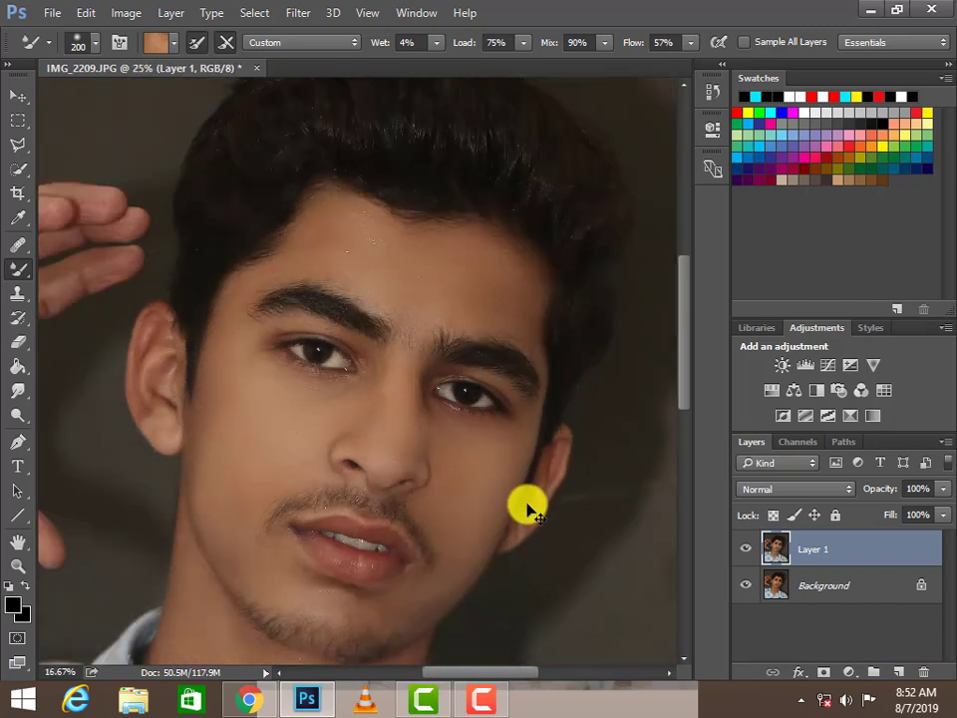
scroll(528, 506, "down", 2)
scroll(469, 476, "up", 1)
scroll(379, 439, "up", 2)
left_click_drag(334, 428, 419, 292)
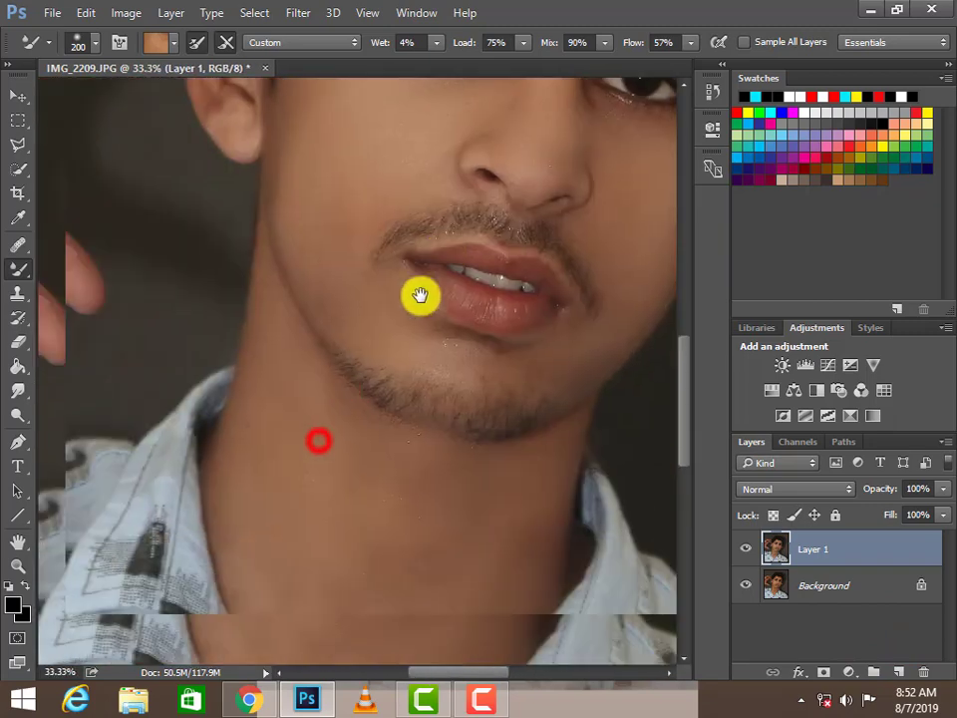
mouse_move(390, 60)
left_mouse_down()
mouse_move(387, 454)
mouse_move(335, 391)
left_mouse_up()
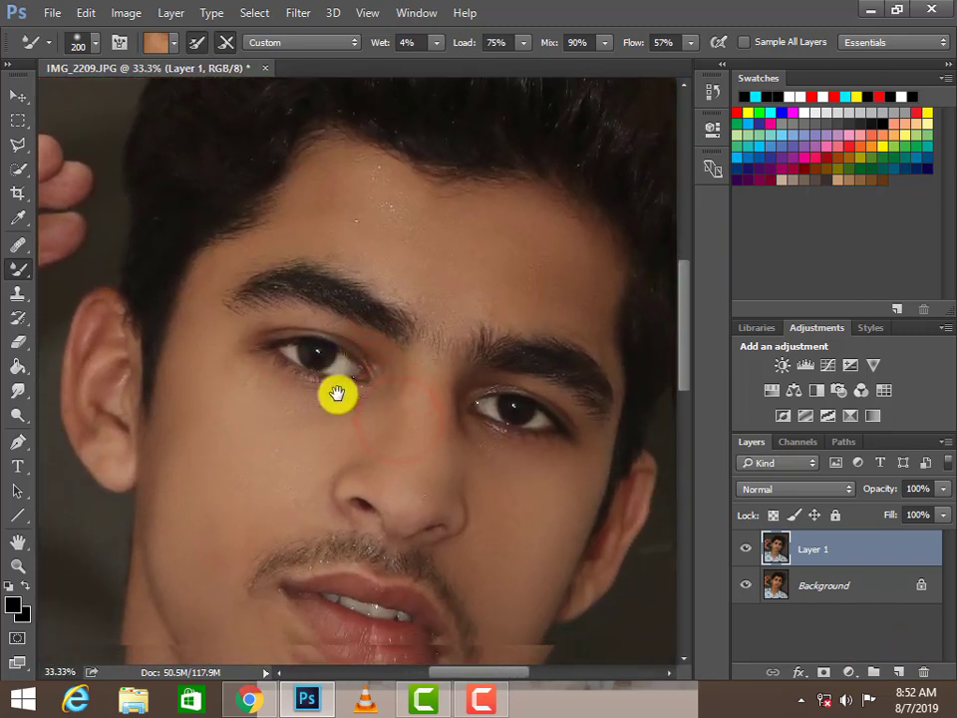
left_click_drag(402, 375, 417, 271)
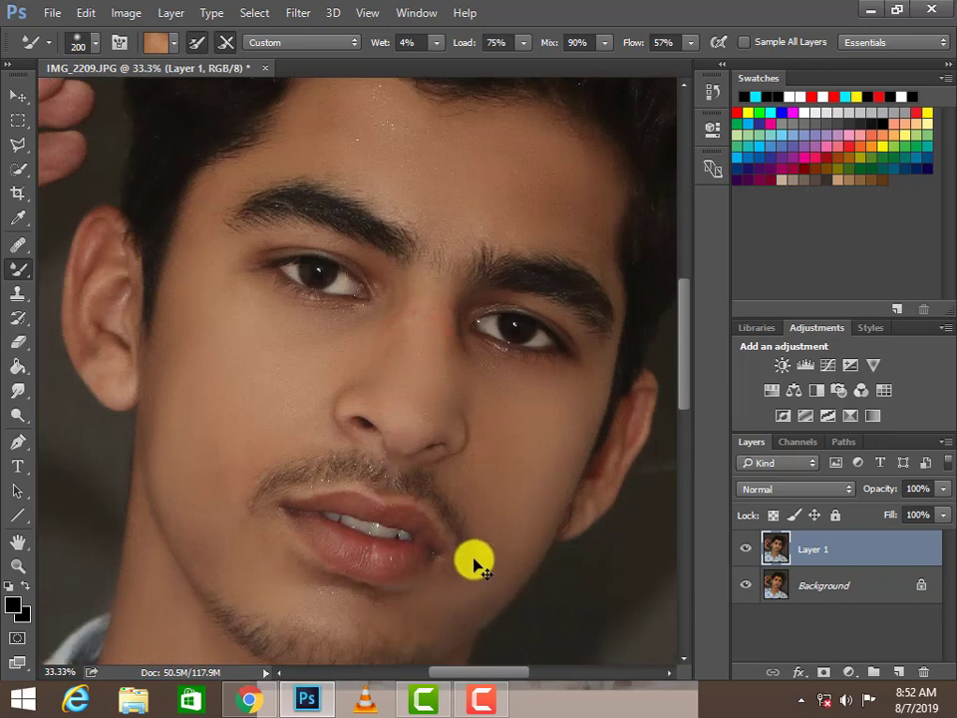
Zoom out, undo the last change, and reopen the Camera Raw Filter on the portrait
scroll(476, 564, "down", 1)
scroll(466, 561, "down", 1)
scroll(440, 561, "down", 1)
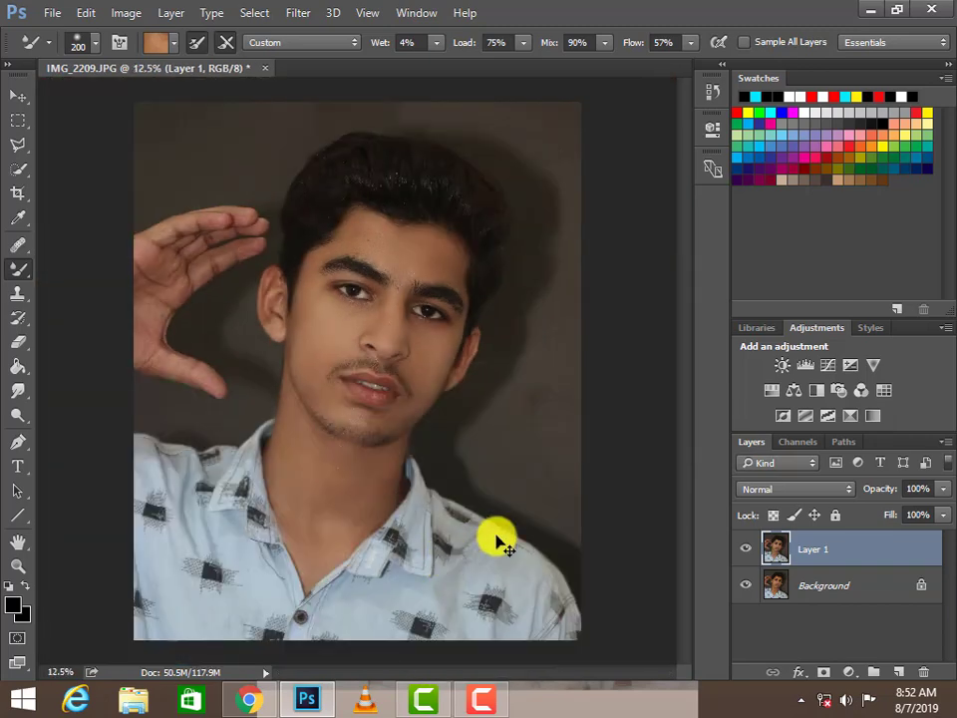
key("ctrl+z")
key("ctrl+z")
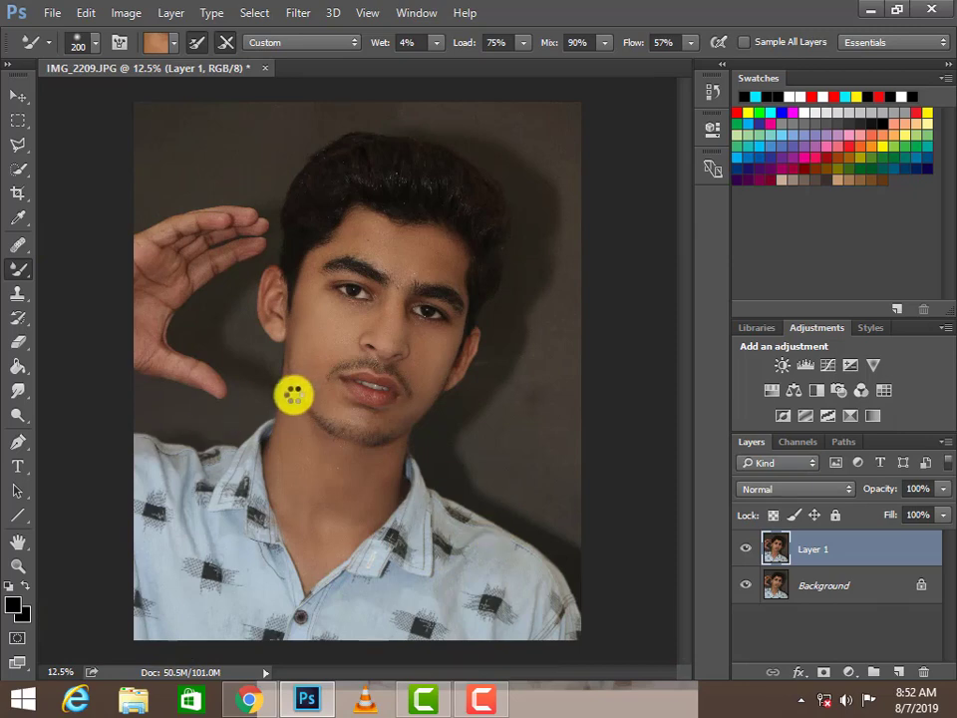
key("ctrl+shift+a")
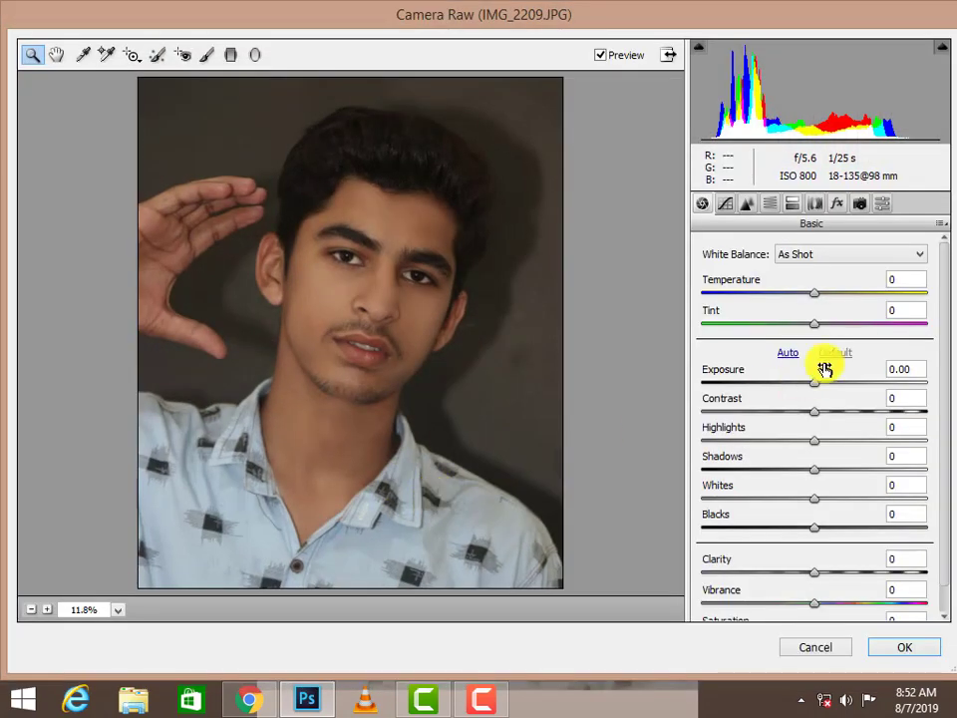
In Camera Raw HSL, set the Reds saturation to +13 and apply it to Layer 1
left_click(777, 204)
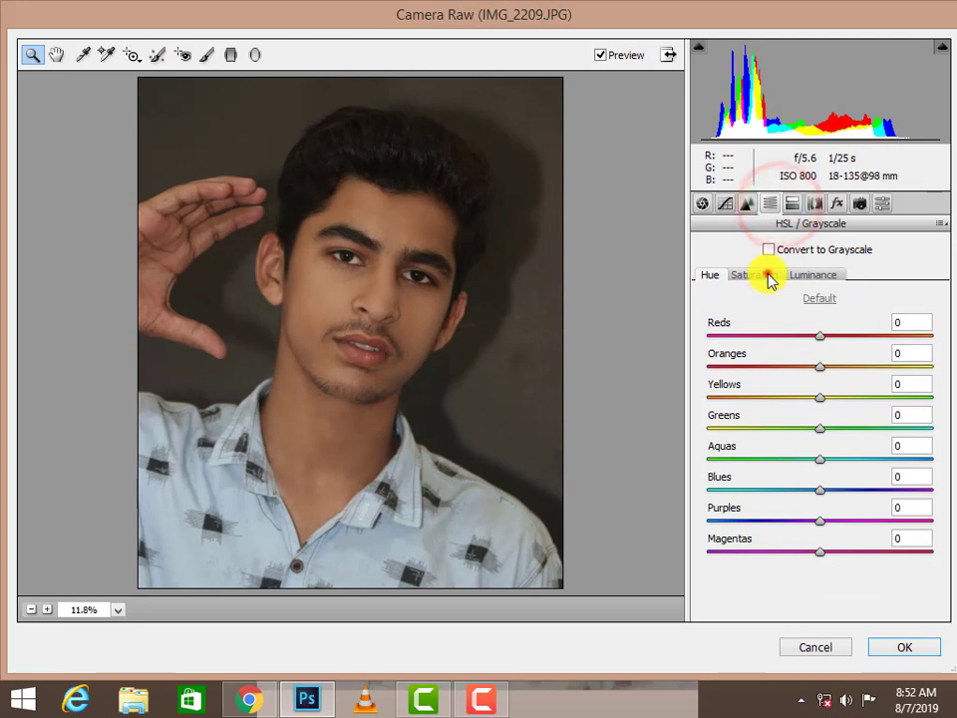
left_click(766, 274)
left_click(815, 335)
left_click_drag(819, 333, 766, 335)
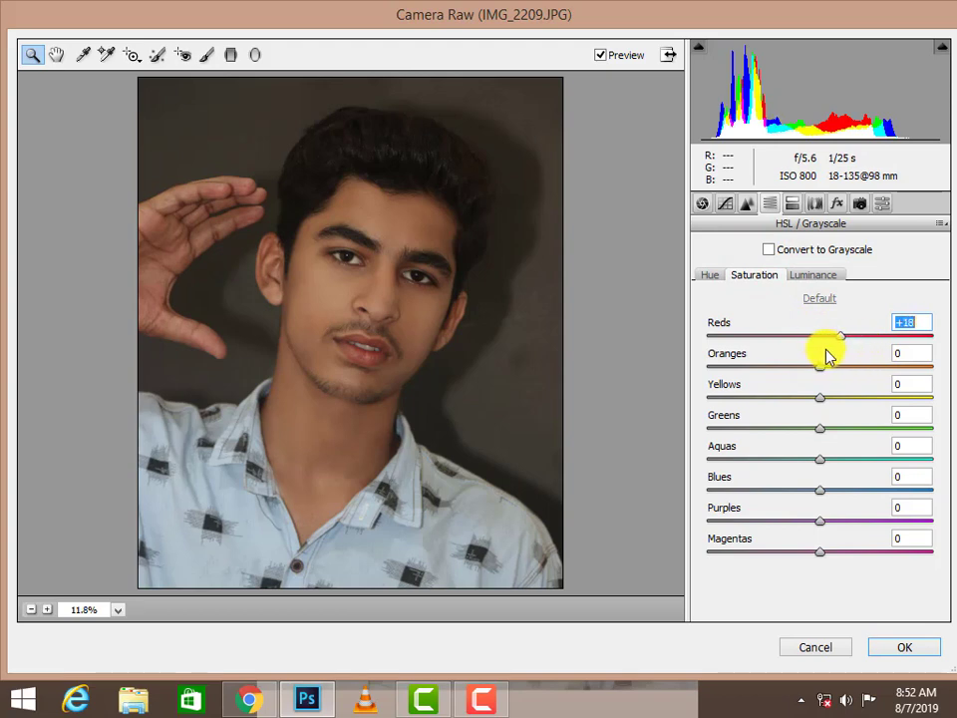
left_click(901, 650)
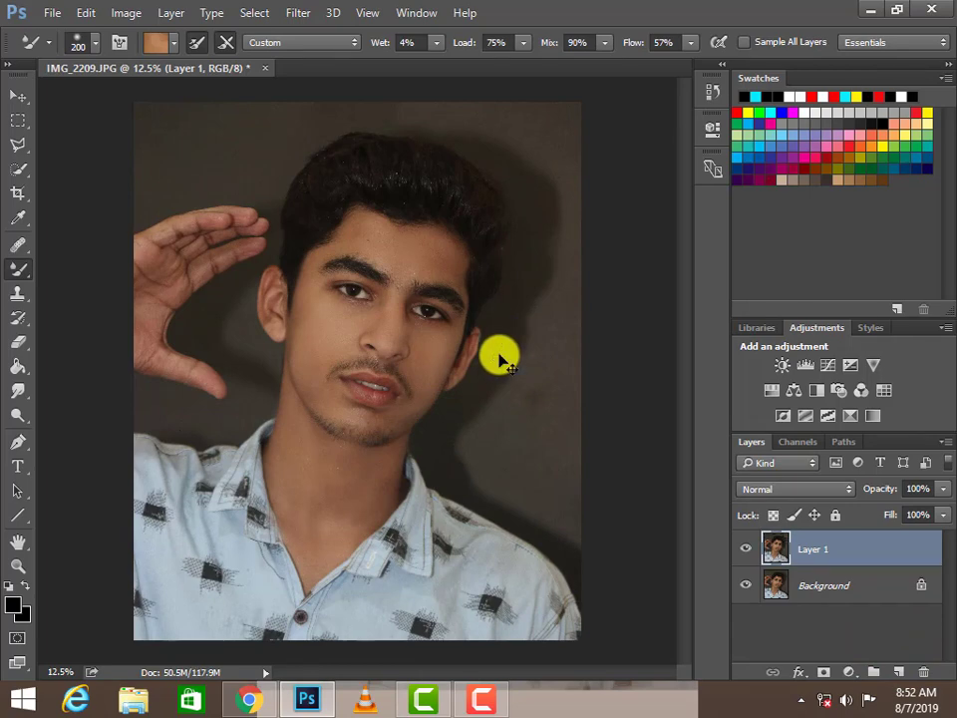
Zoom in on the eyes and forehead and switch from the Mixer Brush to the Brush Tool
scroll(359, 316, "up", 2)
scroll(426, 267, "up", 1)
mouse_move(424, 304)
left_mouse_down()
mouse_move(377, 439)
mouse_move(398, 428)
left_mouse_up()
left_click_drag(395, 536, 397, 497)
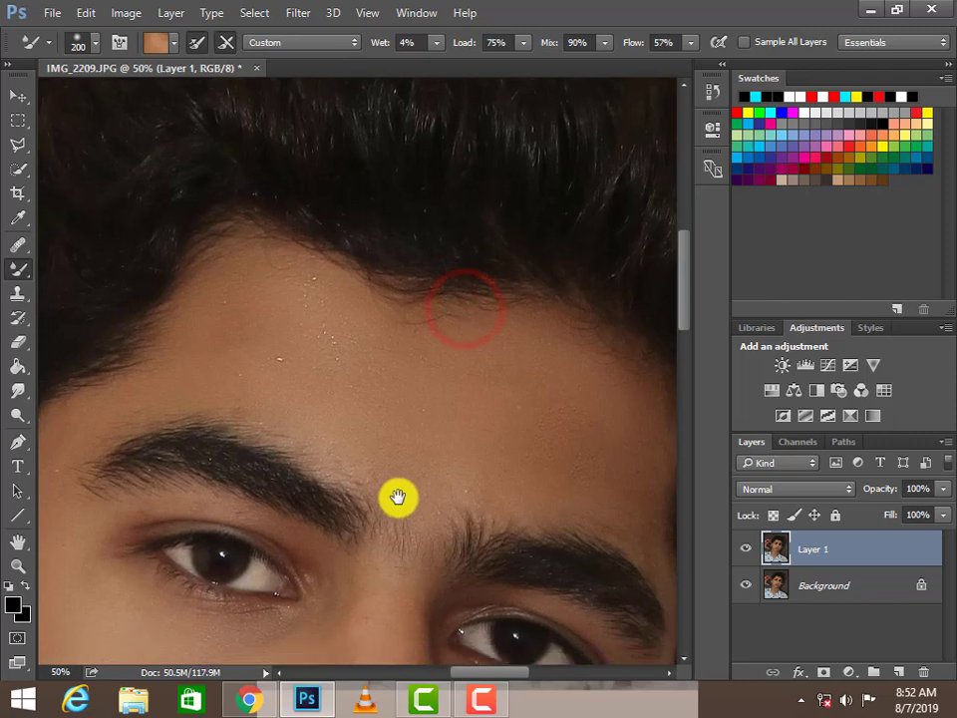
right_click(22, 270)
left_click(72, 265)
Set the foreground colour to near-white f9ffff
left_click_drag(54, 506, 75, 465)
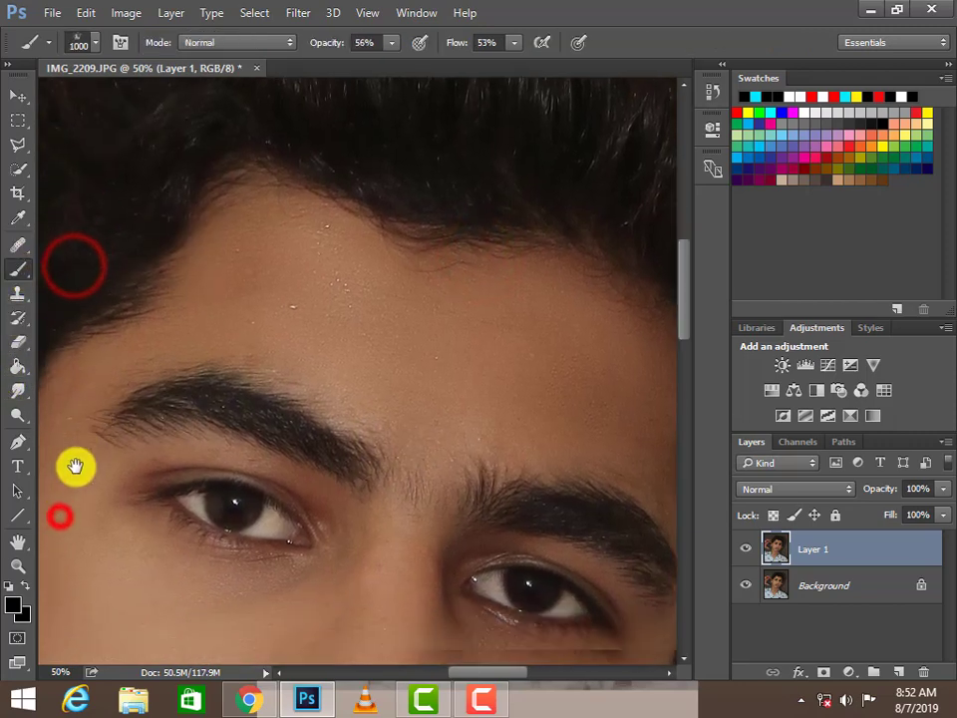
left_click(14, 603)
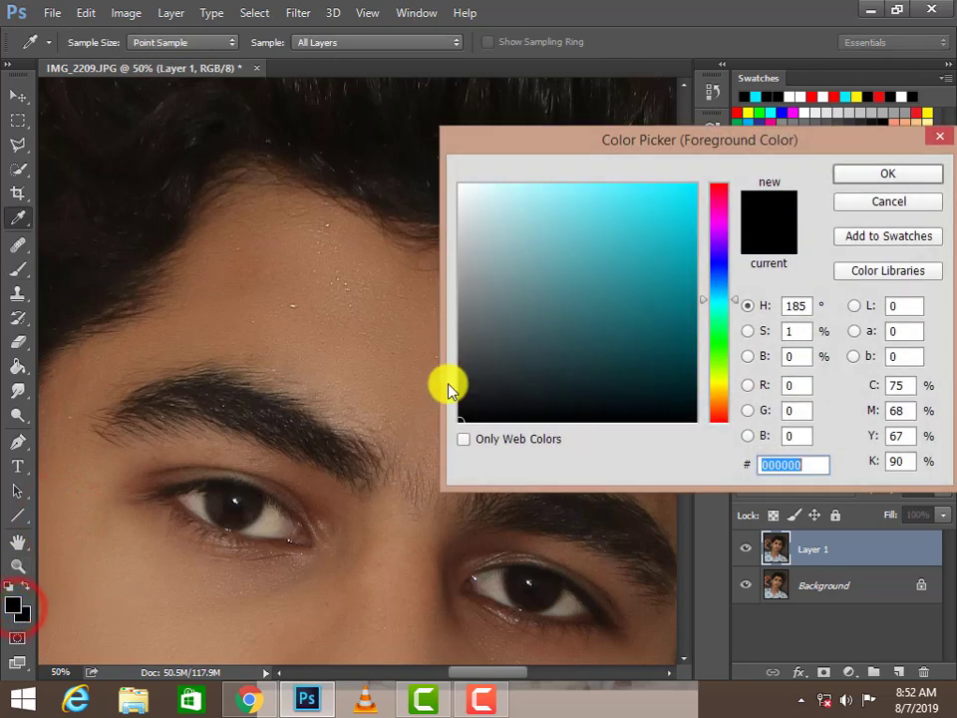
left_click_drag(510, 239, 464, 184)
left_click(848, 174)
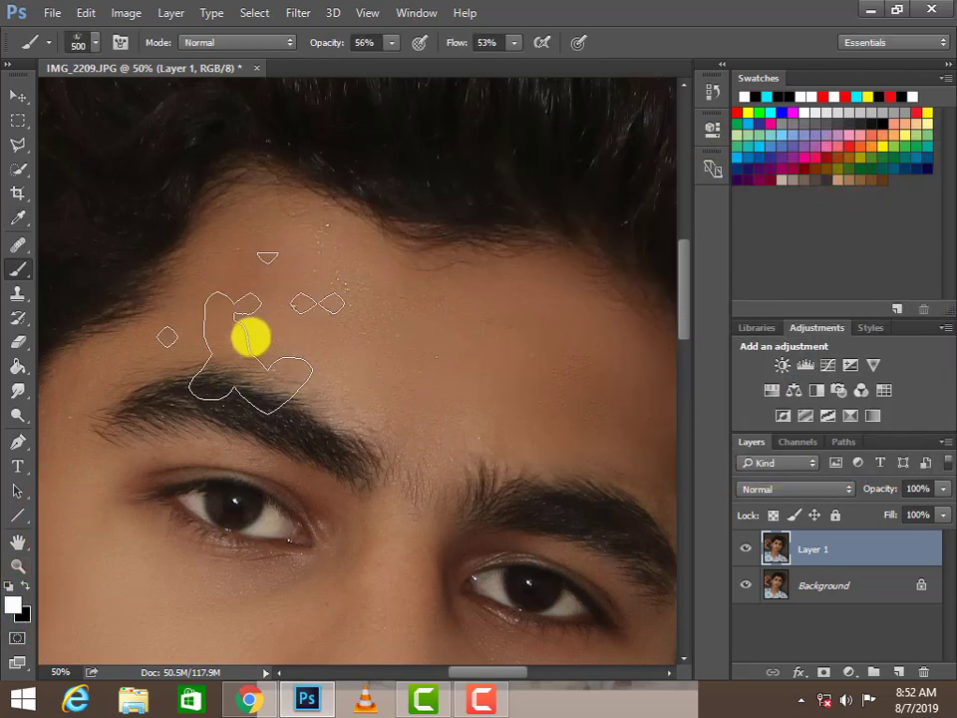
left_click(73, 45)
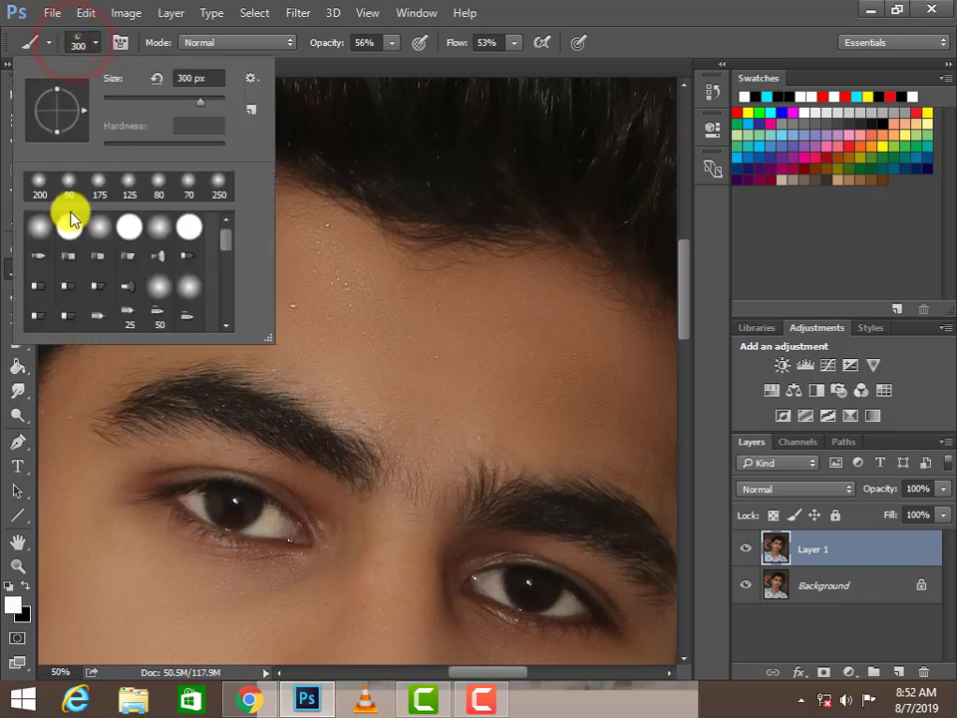
Choose a soft round brush tip and zoom in to 200% on the left eye
left_click(40, 231)
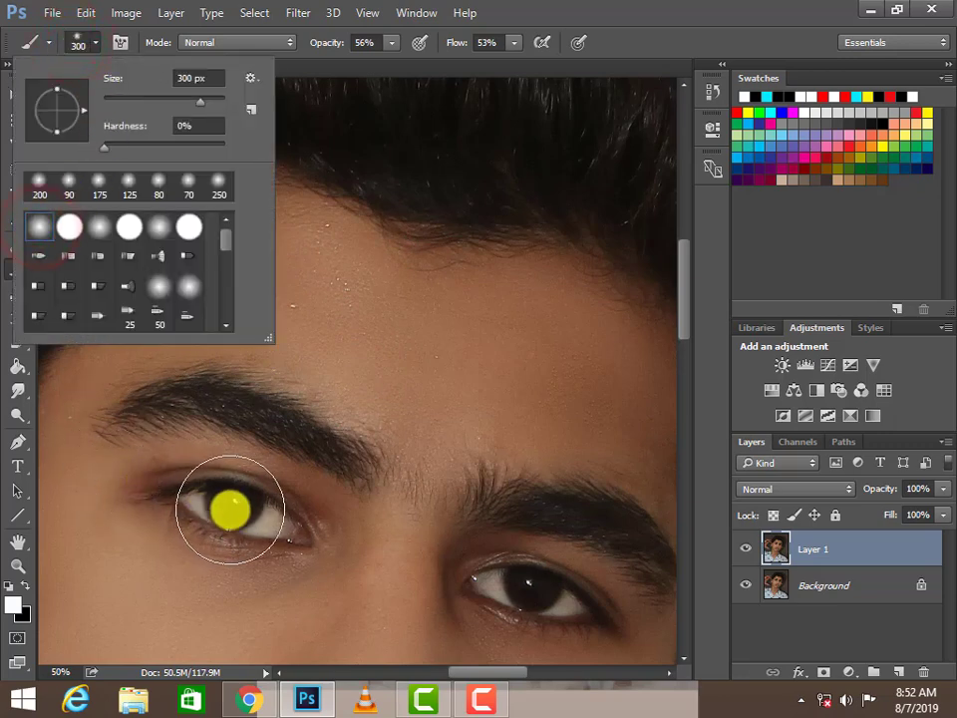
left_click(272, 495)
left_click_drag(272, 496, 285, 520)
key("bracketleft")
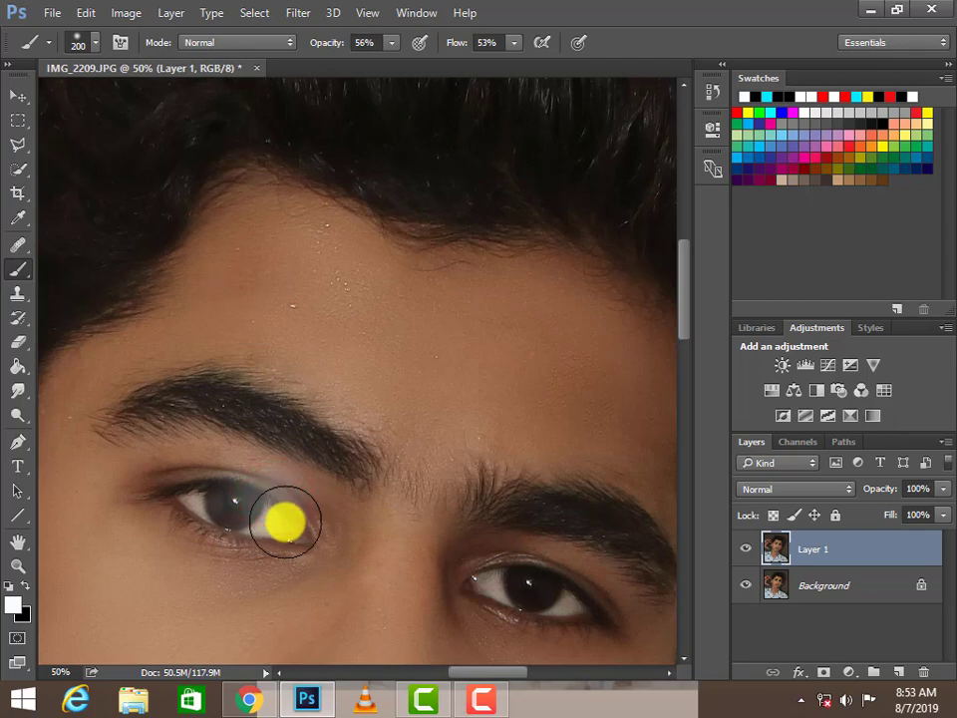
left_click(213, 538, "ctrl")
left_click(213, 539, "ctrl")
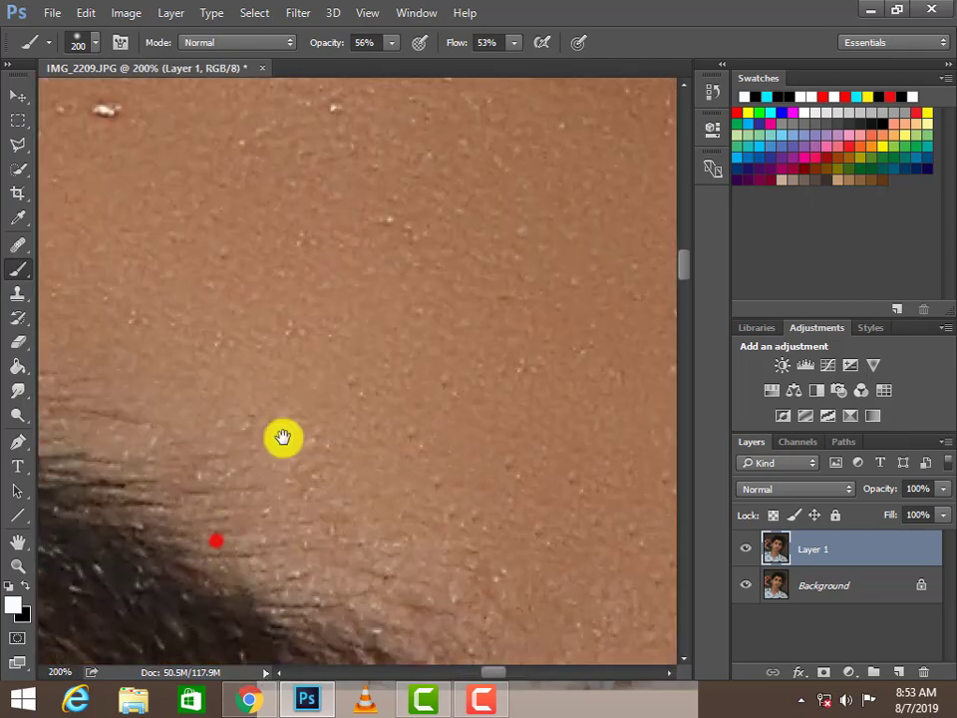
left_click_drag(389, 377, 516, 220)
Shrink the brush to 20 px and paint white arcs around both irises
key("bracketleft")
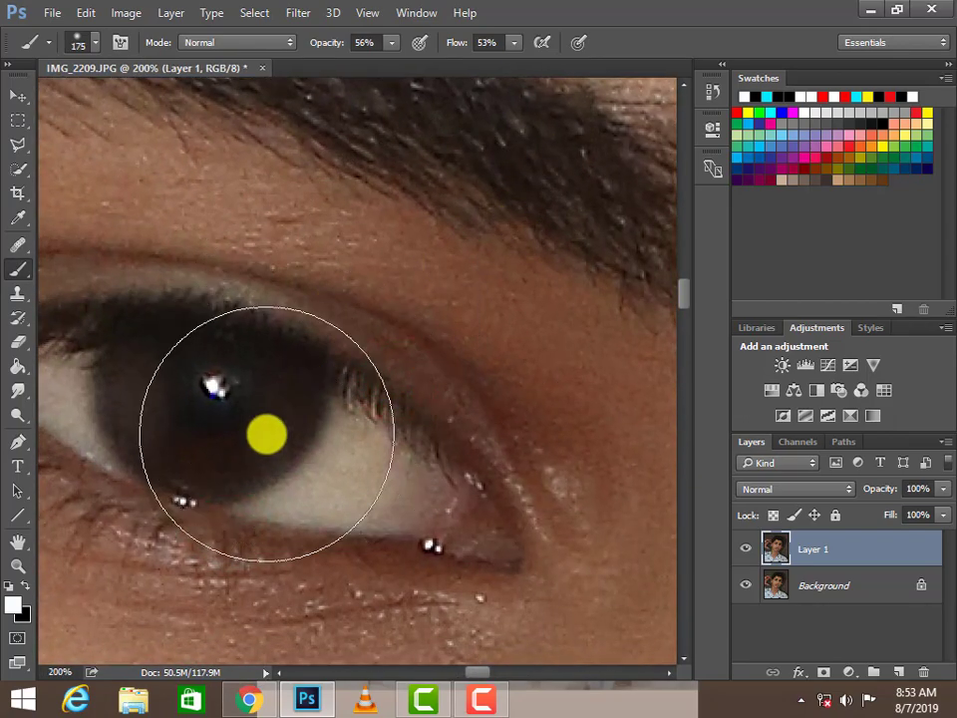
key("bracketleft")
key("bracketleft")
key("bracketleft")
key("bracketleft")
key("bracketleft")
key("bracketleft")
key("bracketleft")
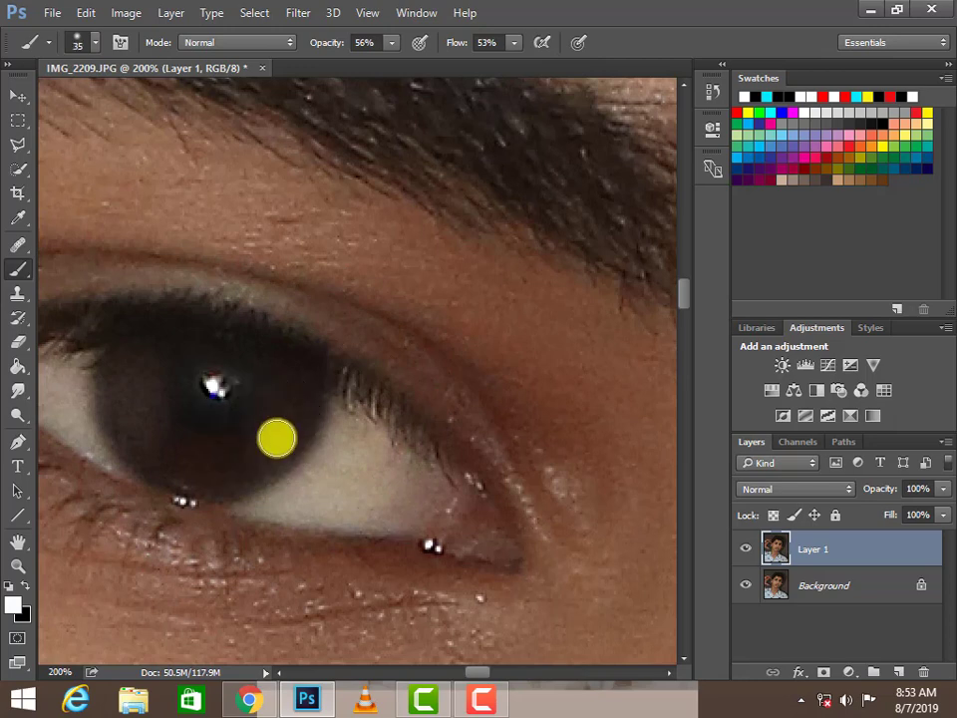
left_click(285, 426)
left_click_drag(263, 453, 89, 275)
key("bracketleft")
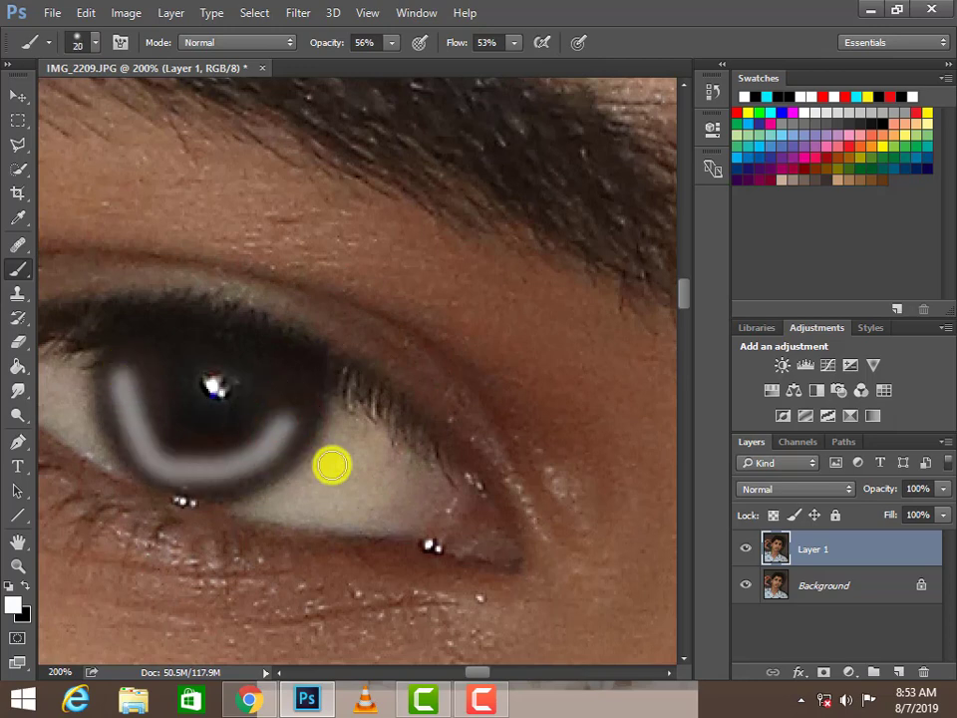
mouse_move(459, 474)
left_mouse_down()
mouse_move(221, 333)
mouse_move(408, 347)
left_mouse_up()
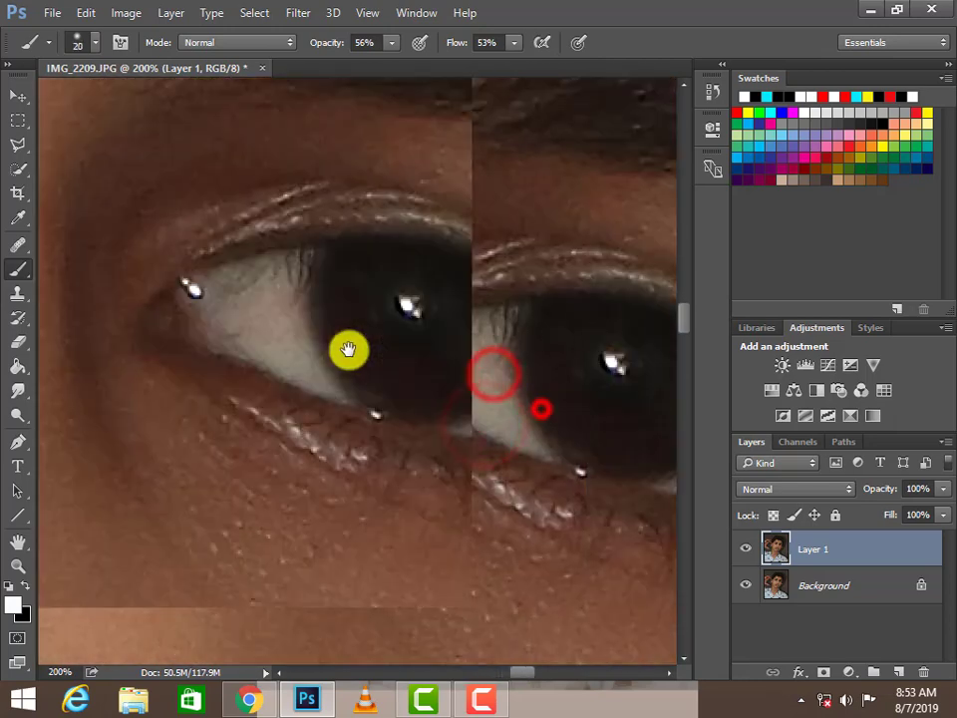
mouse_move(335, 301)
left_mouse_down()
mouse_move(353, 363)
mouse_move(466, 384)
mouse_move(509, 322)
left_mouse_up()
scroll(503, 334, "down", 2)
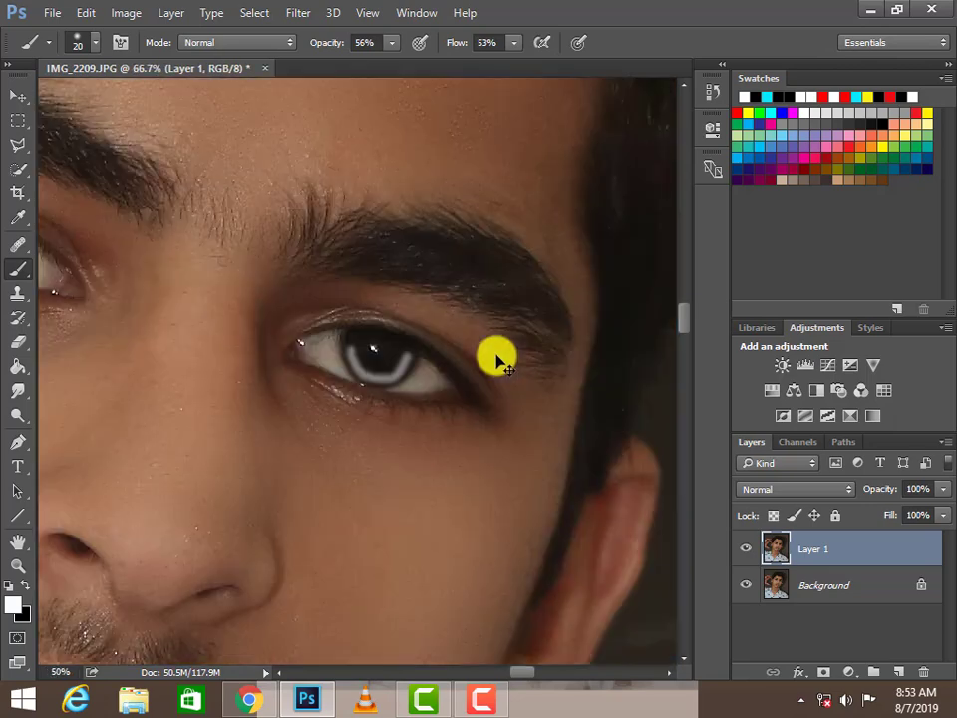
scroll(496, 359, "down", 5)
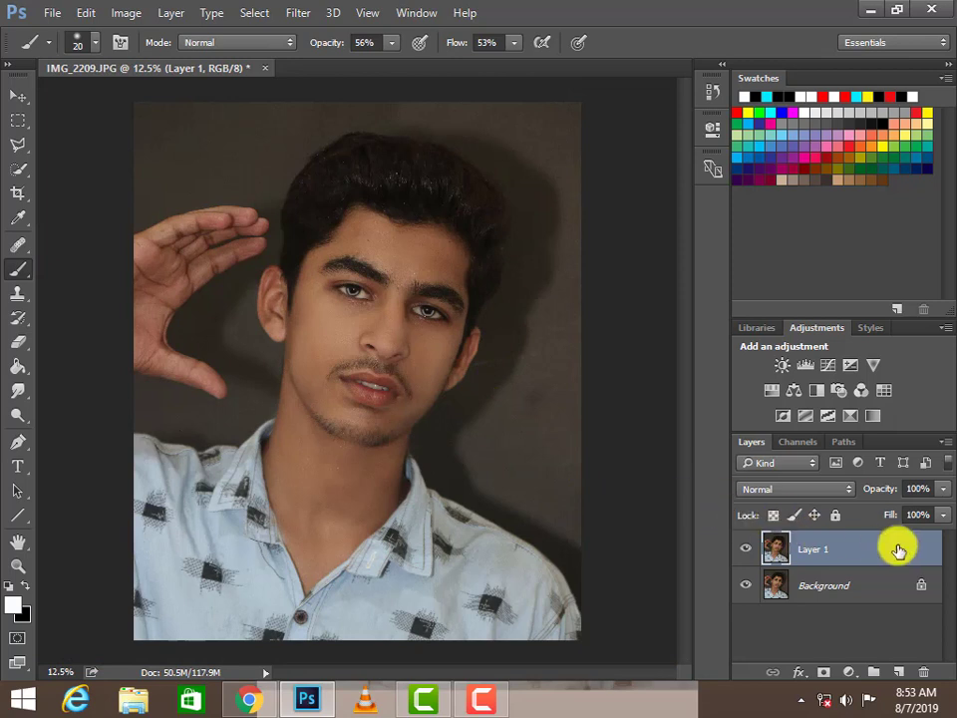
Drop Layer 1's opacity to 82% and merge it down into a single Background layer
left_click(942, 489)
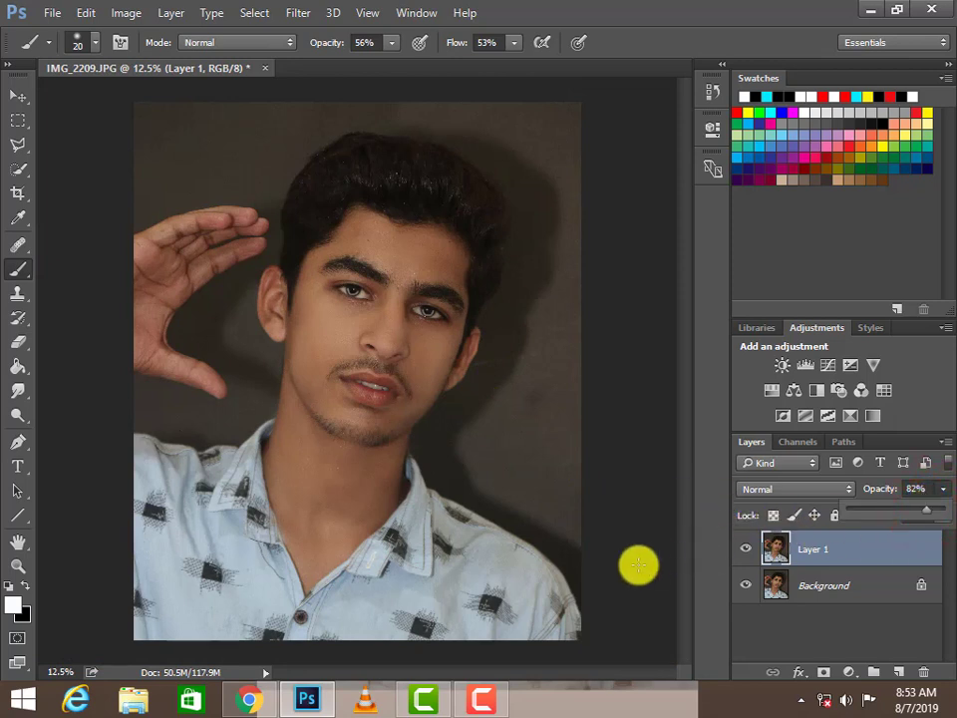
key("ctrl+e")
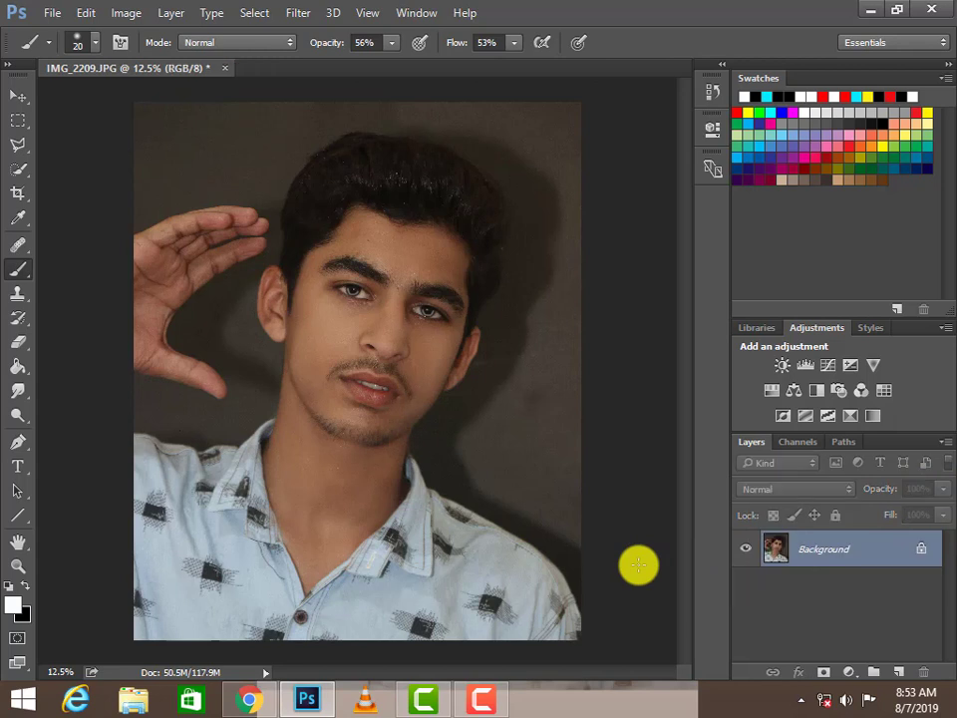